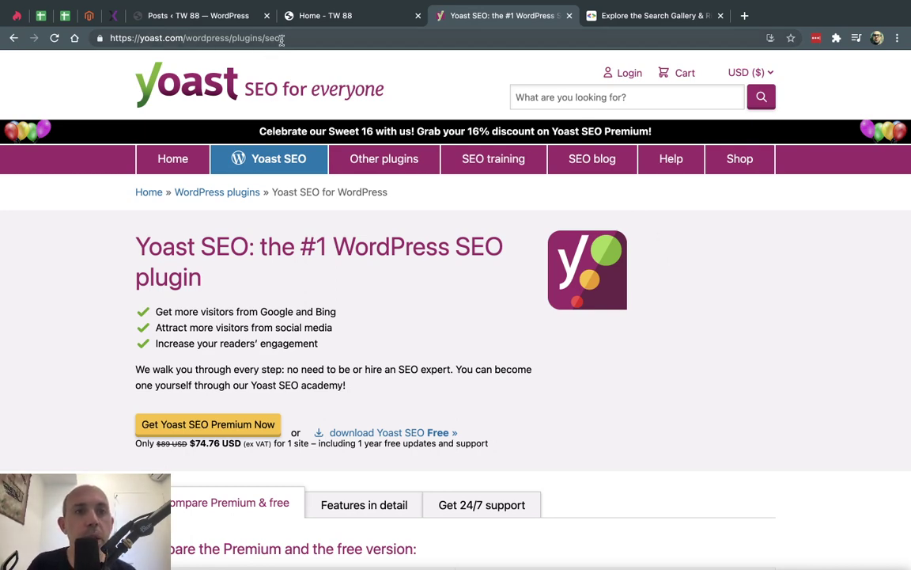
- Go from the TW 88 homepage to the WP admin and reach Plugins > Add New
click(293, 15)
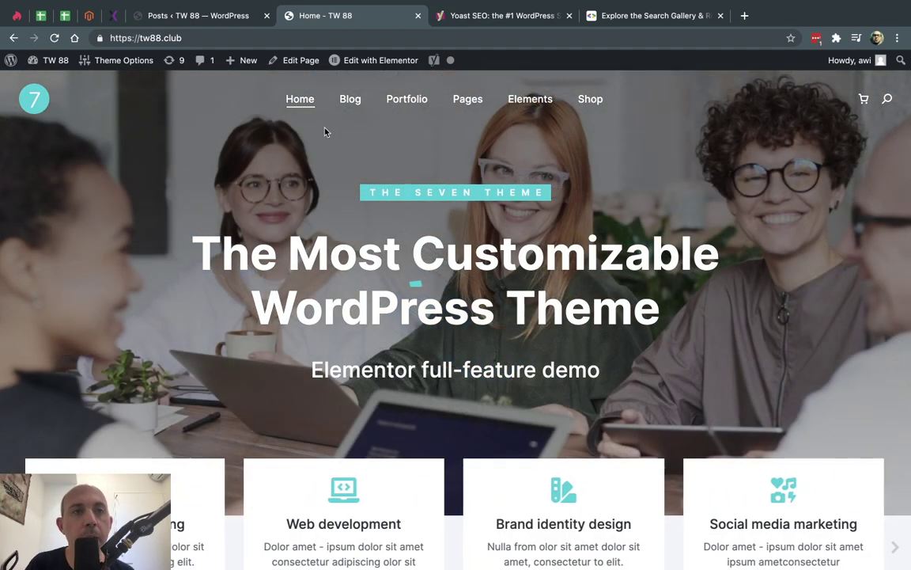
click(227, 17)
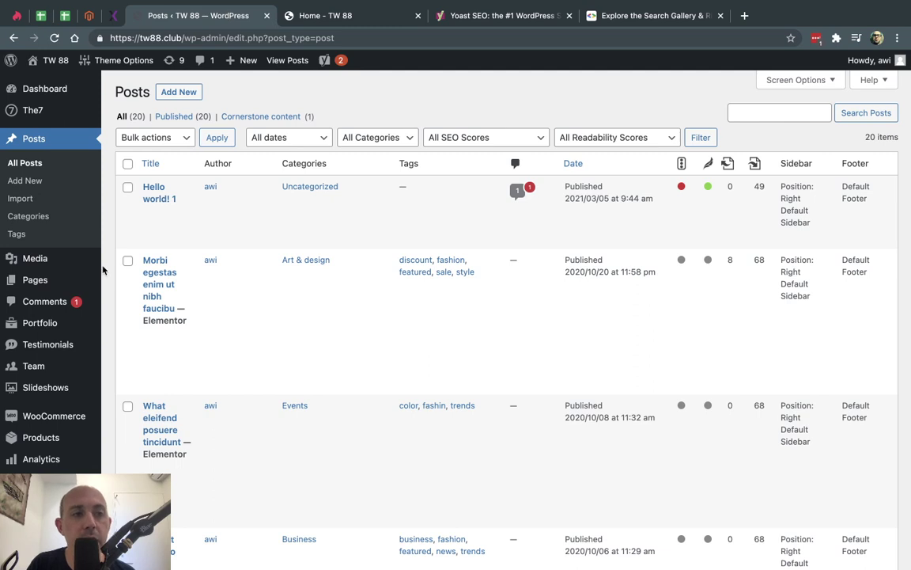
mouse_move(63, 356)
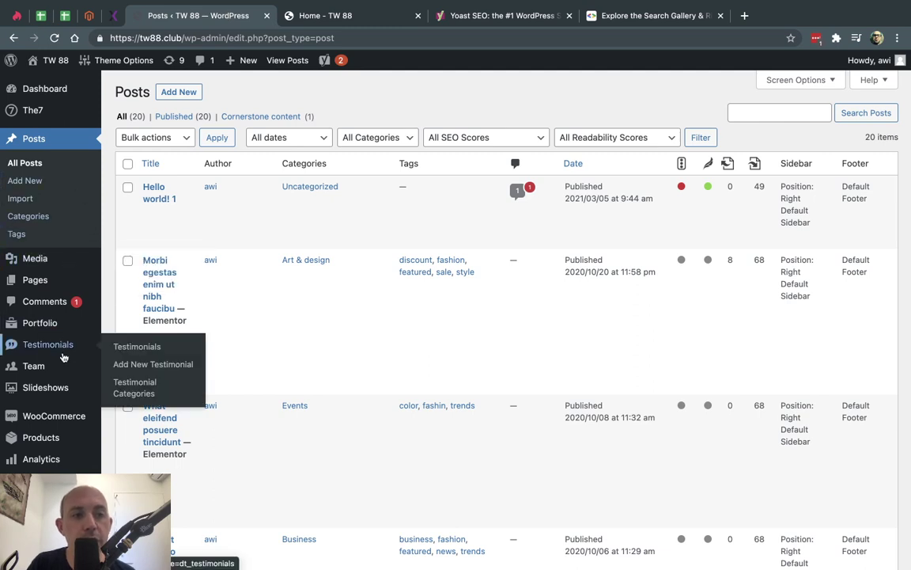
scroll(48, 474, down, 3)
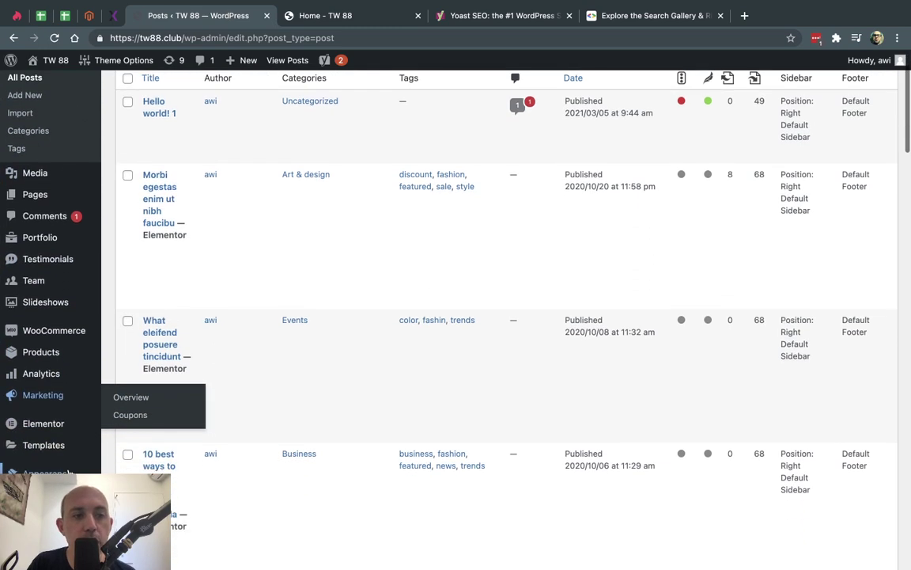
click(135, 458)
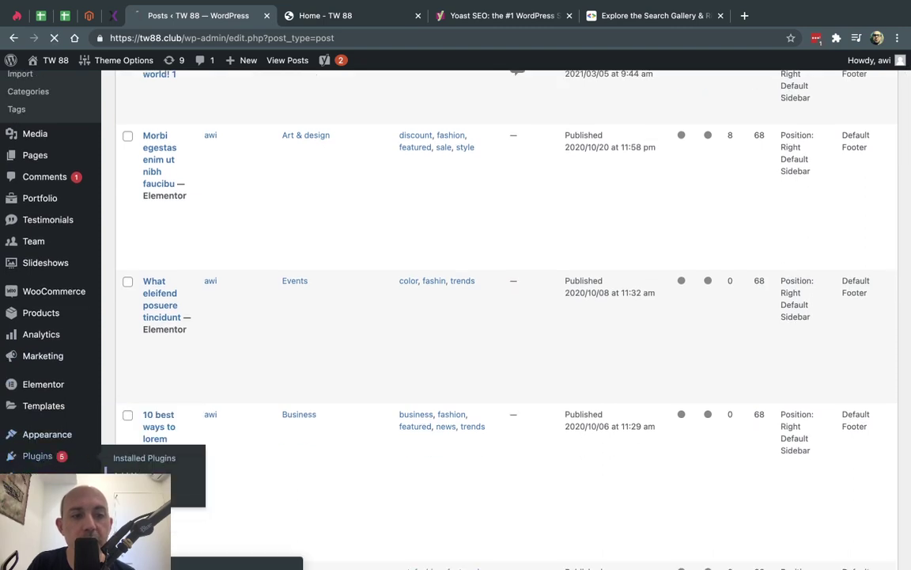
- Search the plugin directory for 'yoast' and browse the 929 results, with Yoast SEO offering an update
click(791, 128)
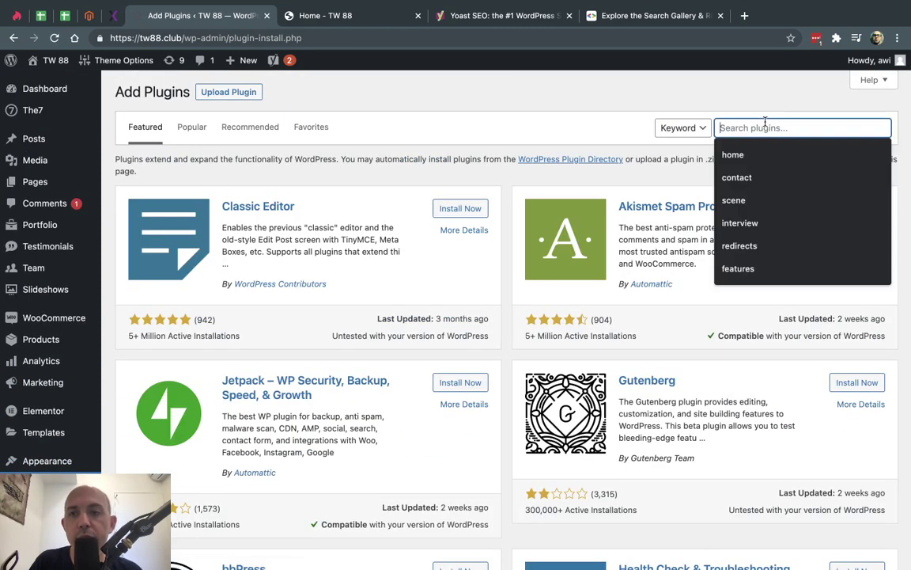
text(yoast)
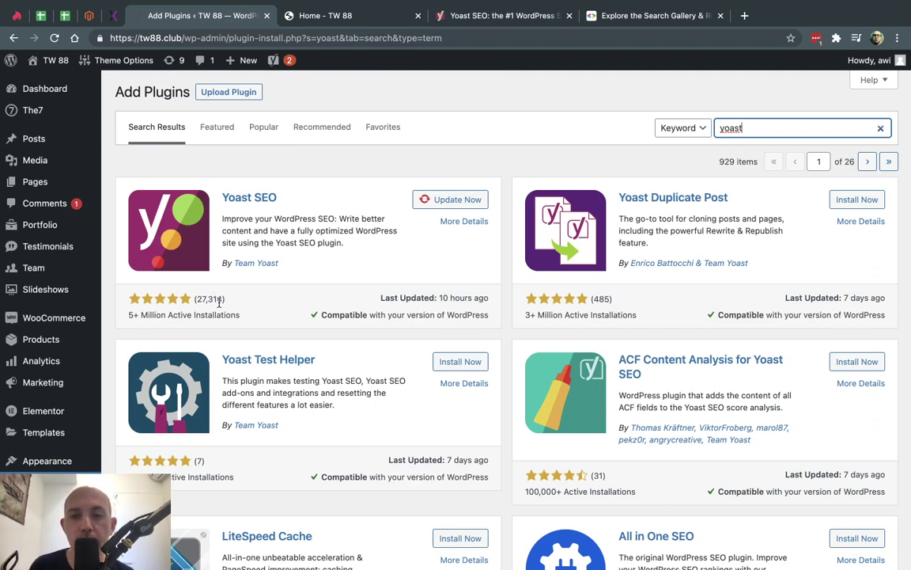
scroll(220, 303, down, 4)
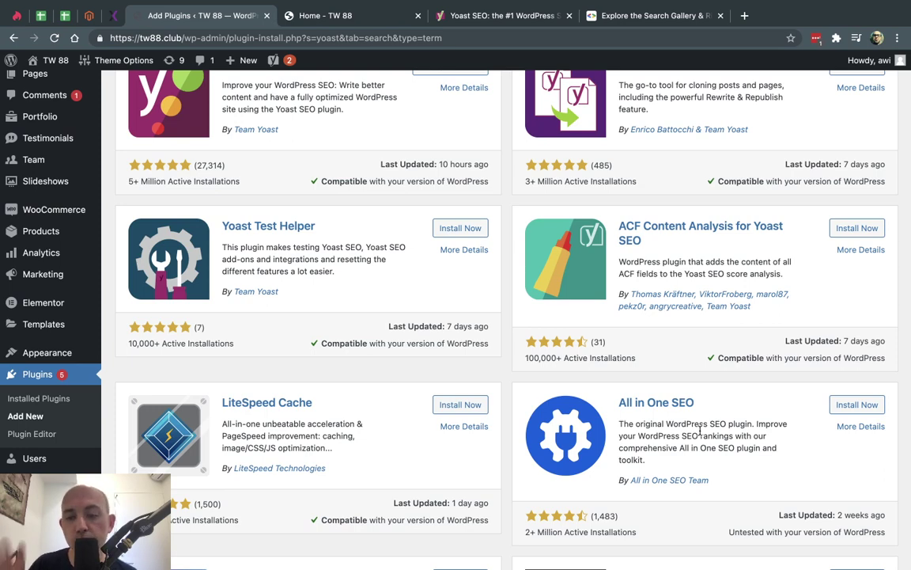
scroll(700, 430, up, 3)
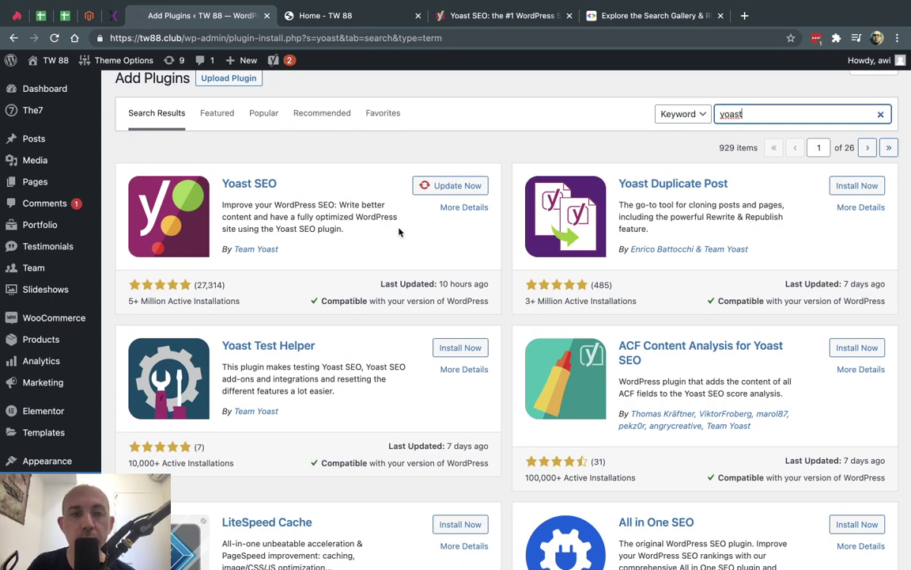
scroll(106, 380, down, 5)
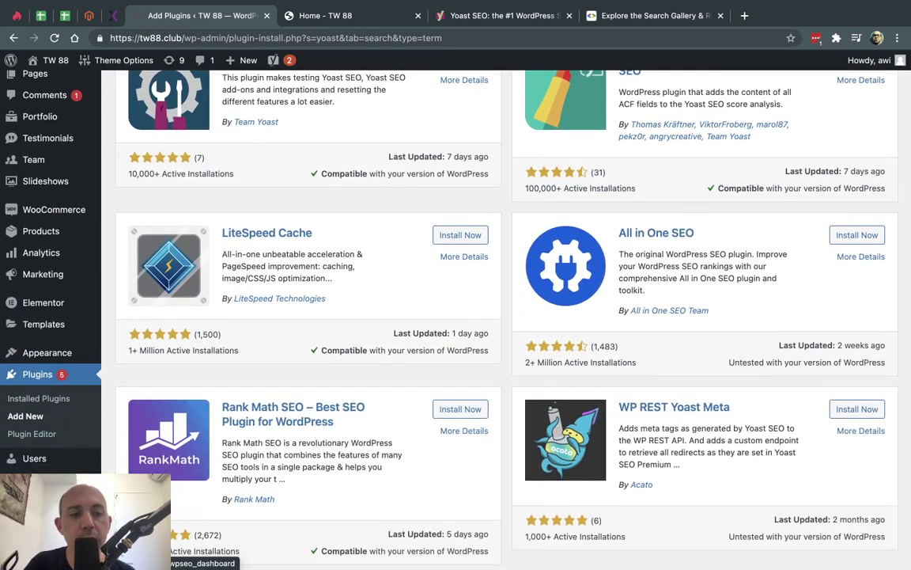
mouse_move(32, 479)
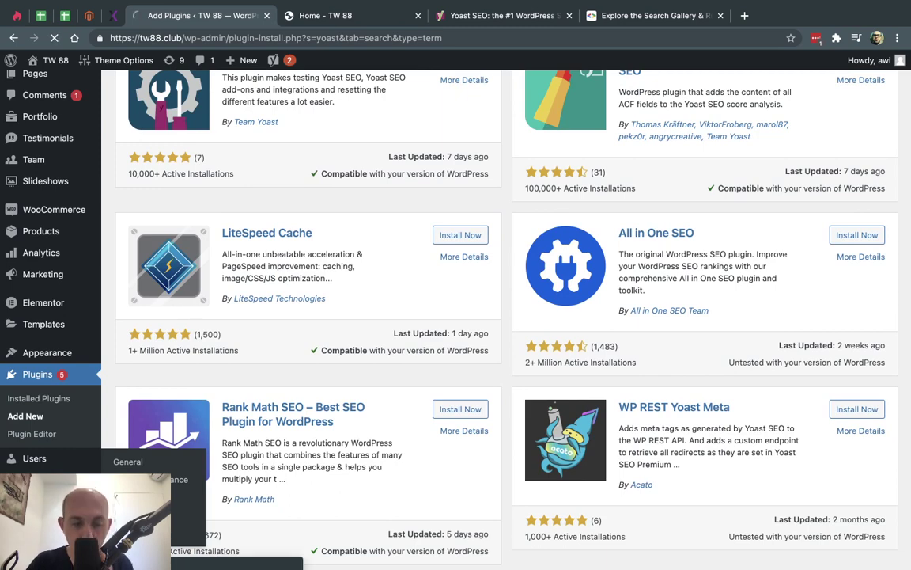
- From SEO > General, reopen the Yoast configuration wizard at its Environment step
click(32, 480)
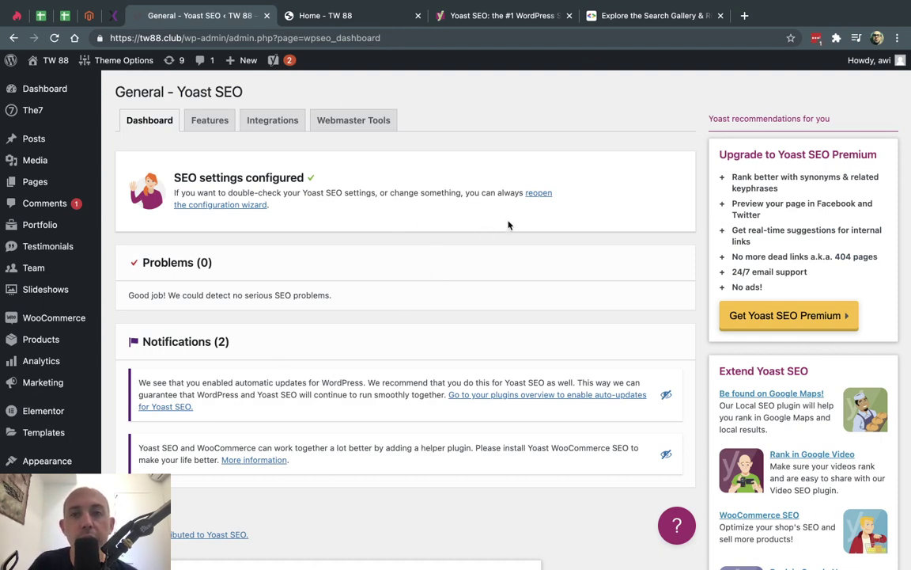
click(248, 208)
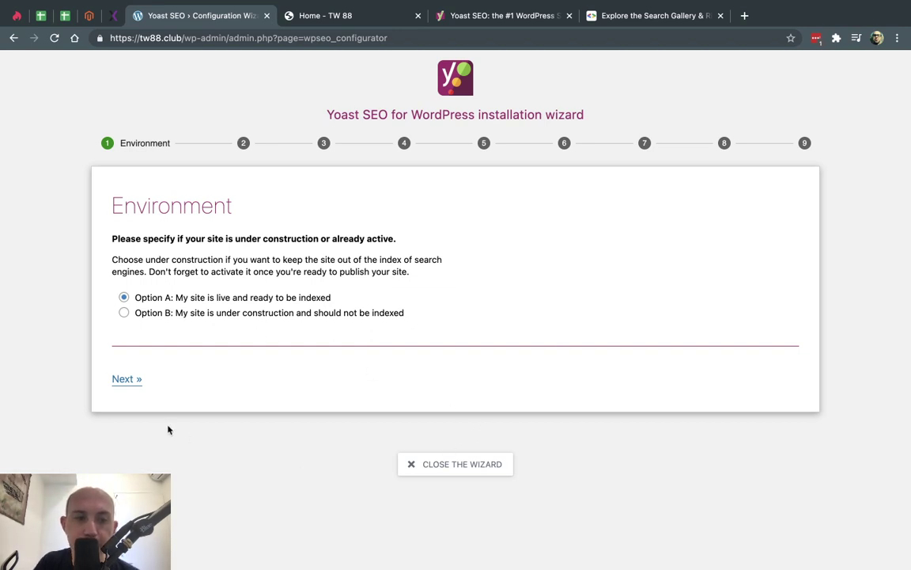
- Advance the wizard to Organization or person, review the TW88 name, then view Google's Logo example
click(131, 379)
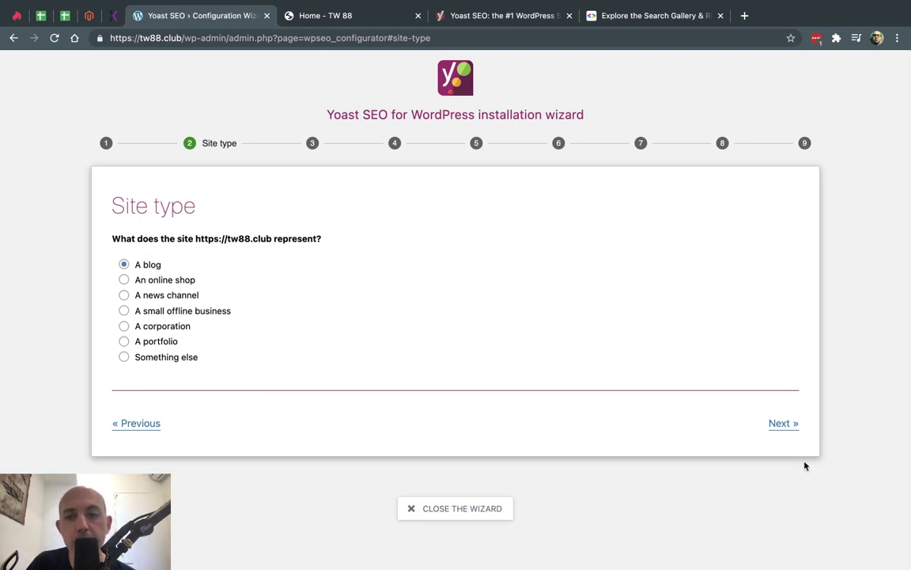
click(783, 423)
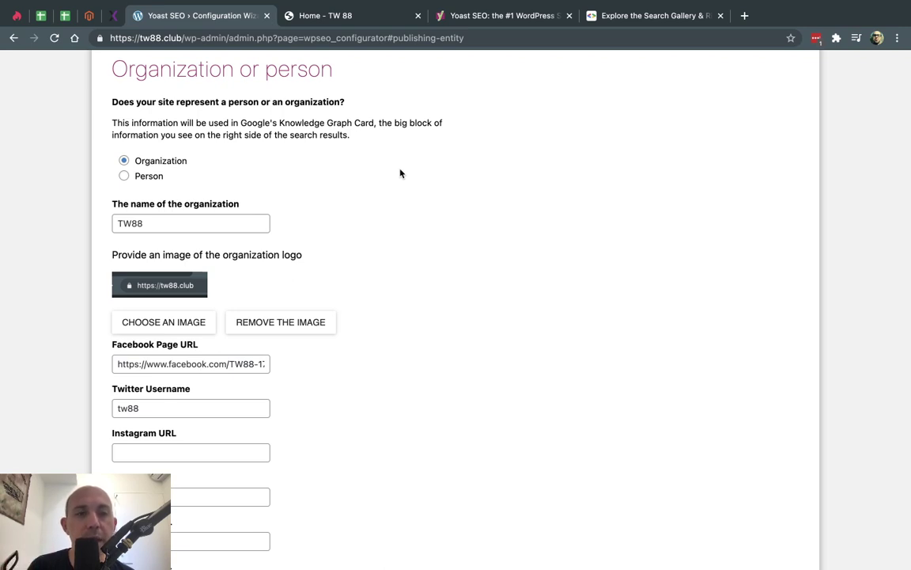
double_click(177, 227)
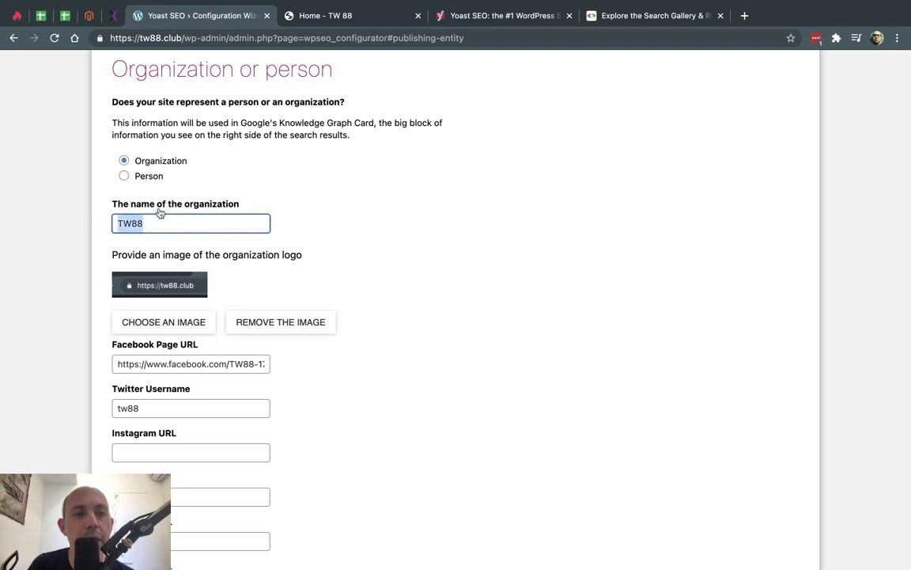
triple_click(173, 214)
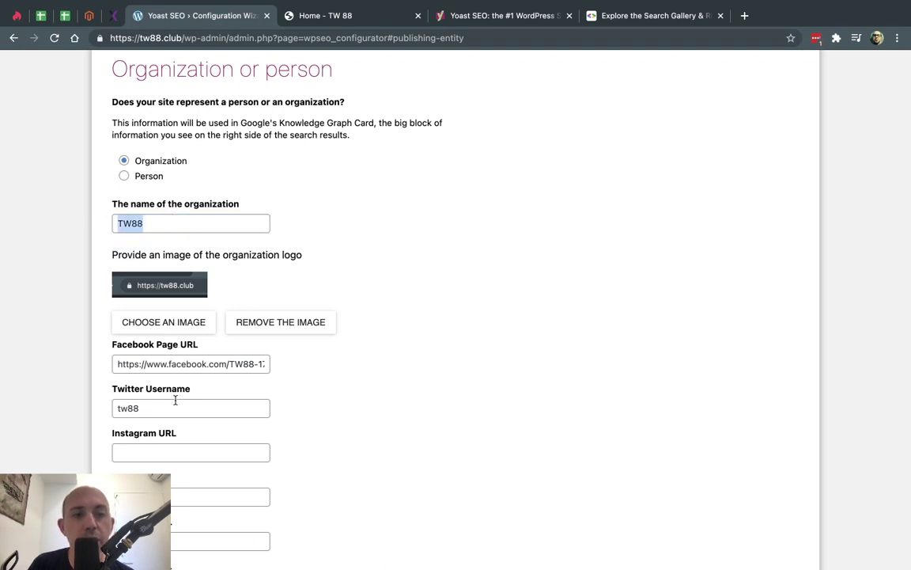
click(368, 376)
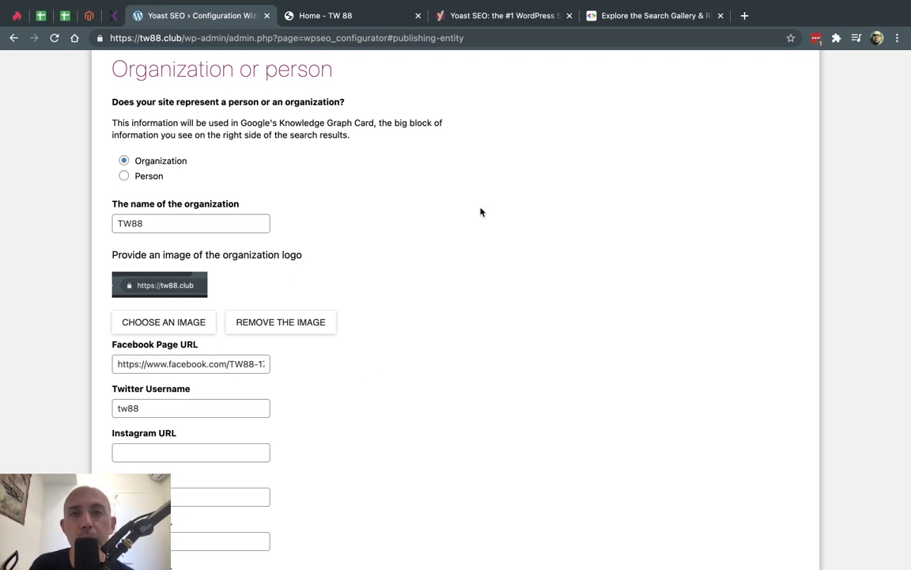
click(637, 18)
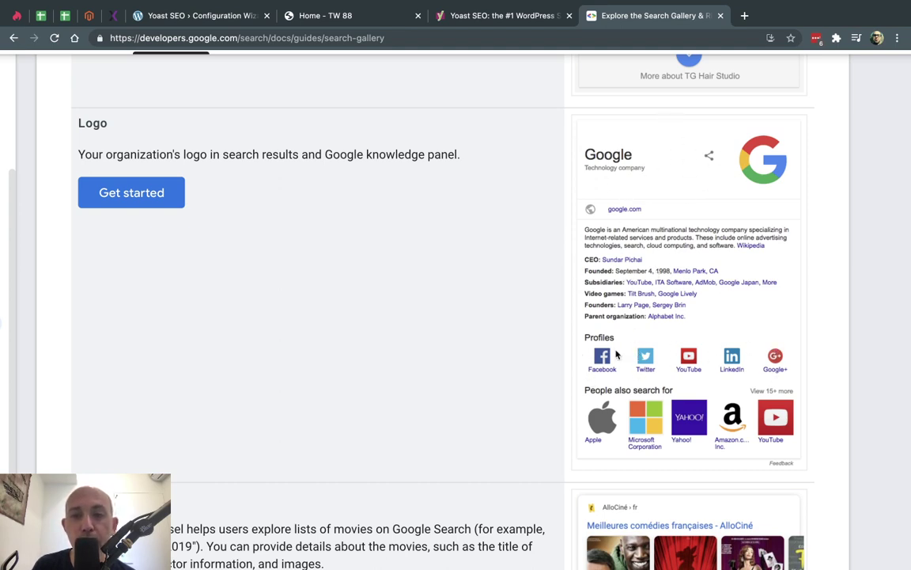
- Browse Google's Search Gallery rich result types, then return to the wizard's TW88 organization form
scroll(690, 357, up, 3)
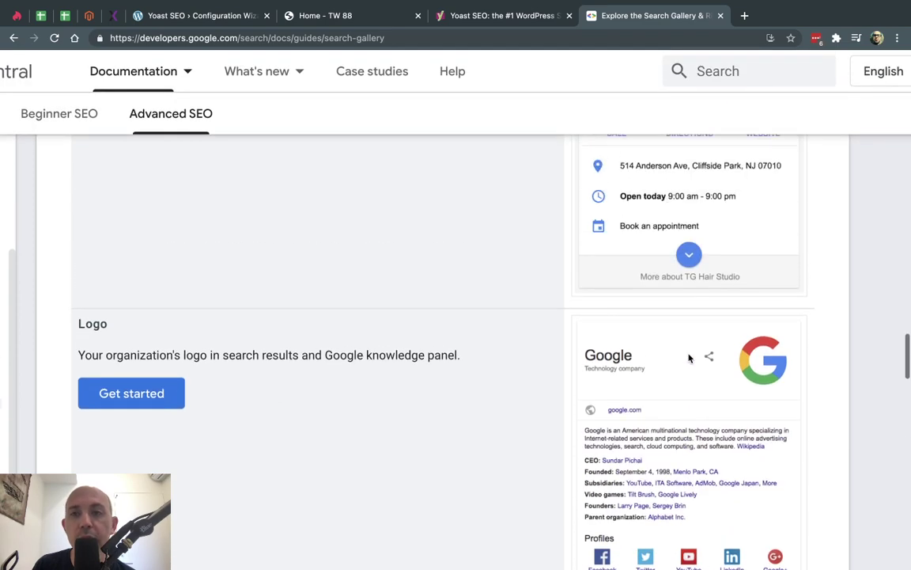
scroll(666, 190, up, 8)
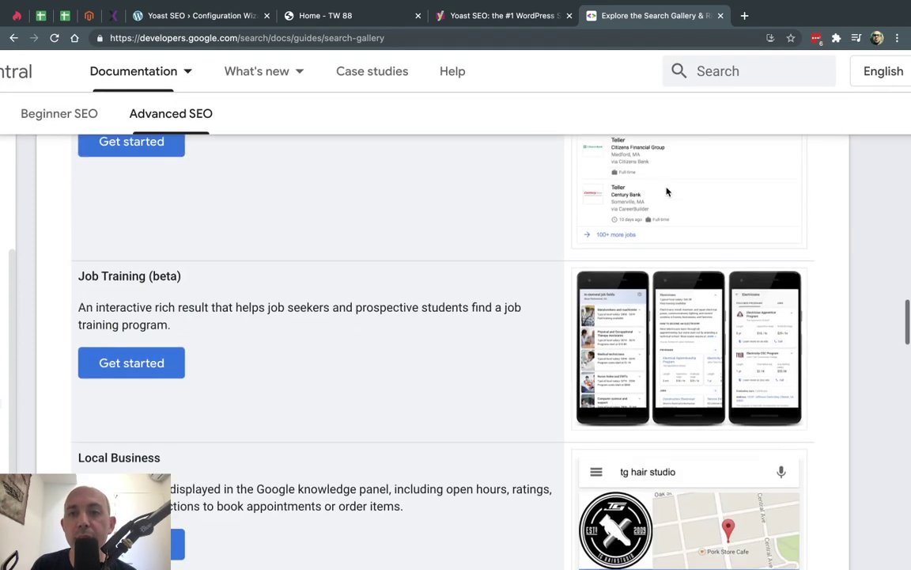
scroll(667, 190, up, 10)
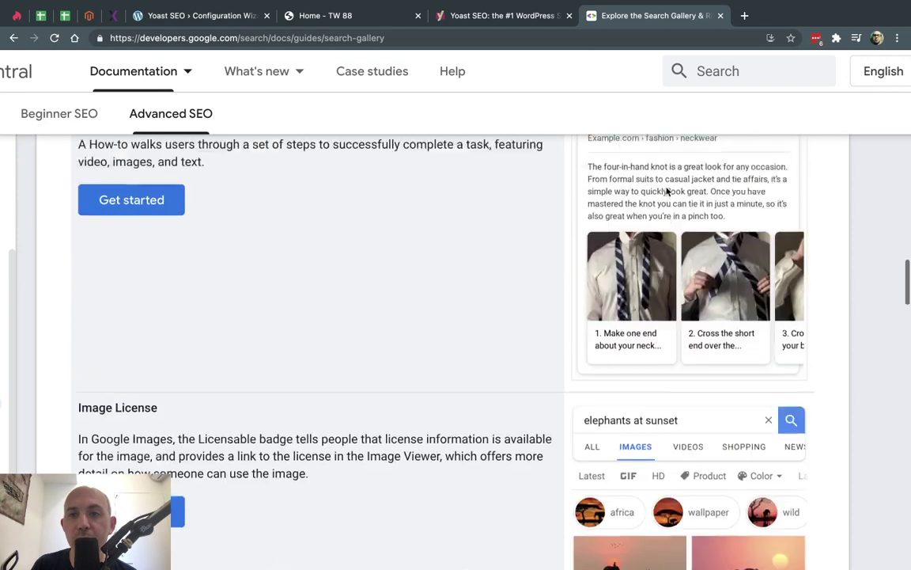
scroll(667, 191, down, 1)
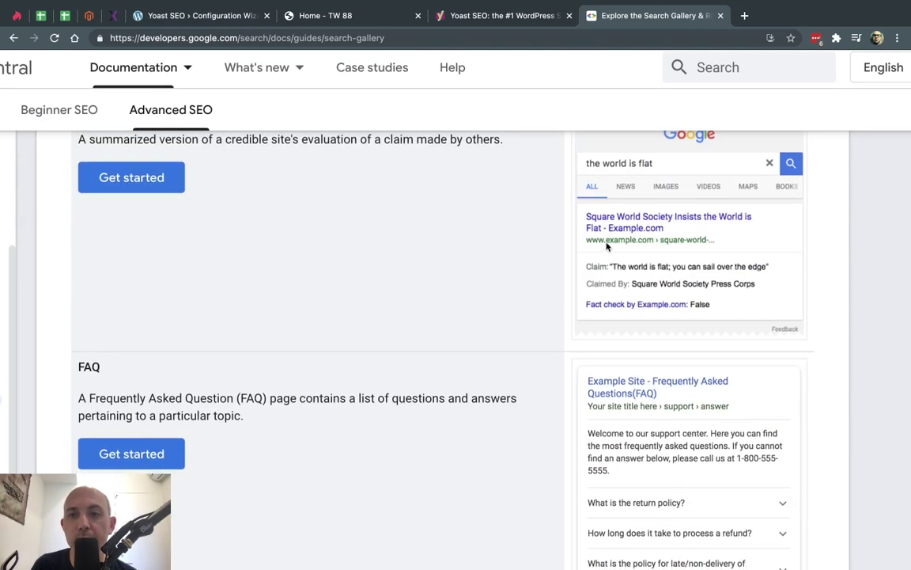
scroll(649, 266, down, 2)
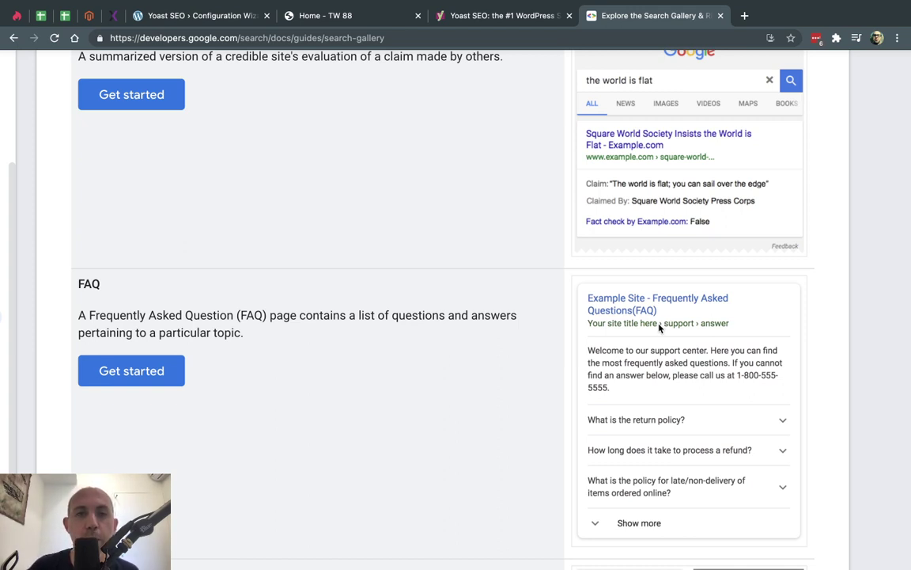
scroll(613, 331, down, 3)
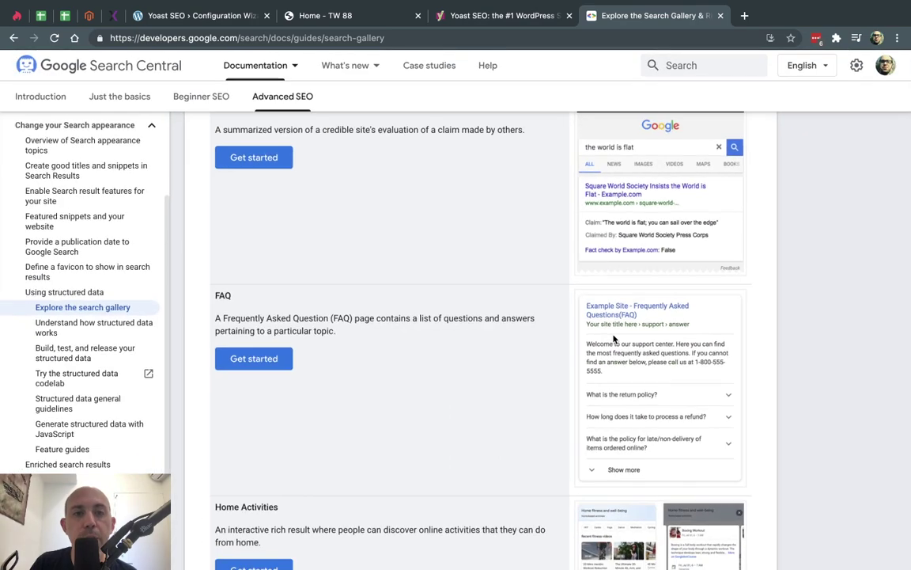
scroll(615, 338, up, 3)
scroll(613, 338, up, 10)
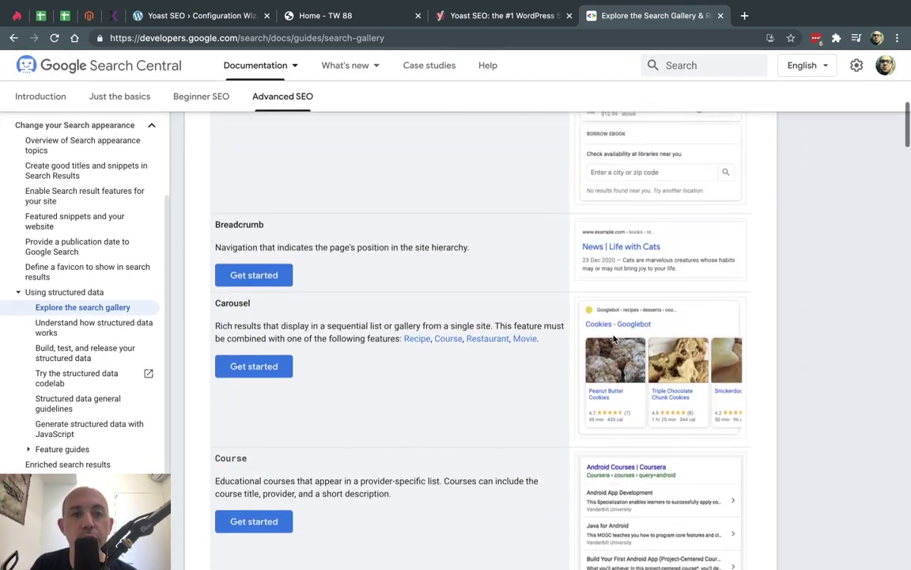
scroll(613, 338, up, 3)
scroll(301, 371, down, 1)
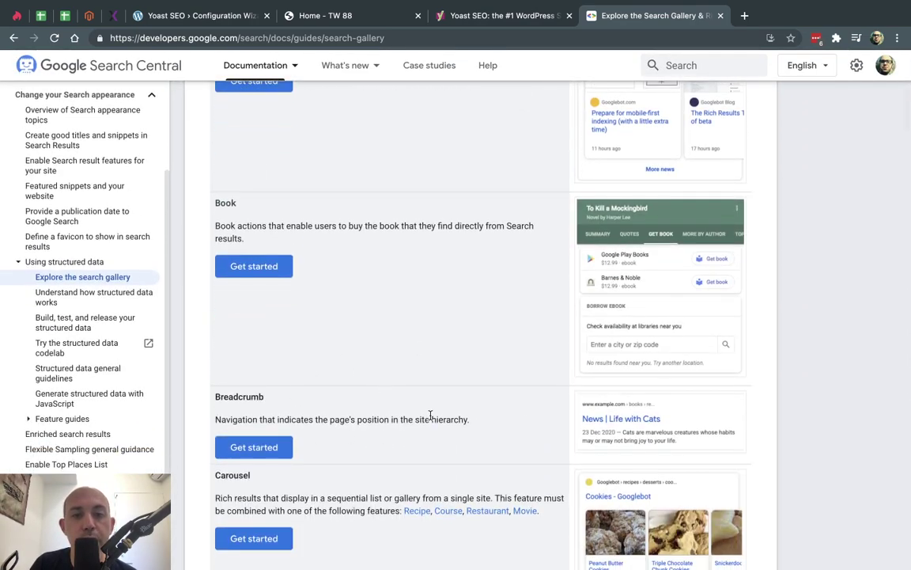
scroll(637, 425, up, 5)
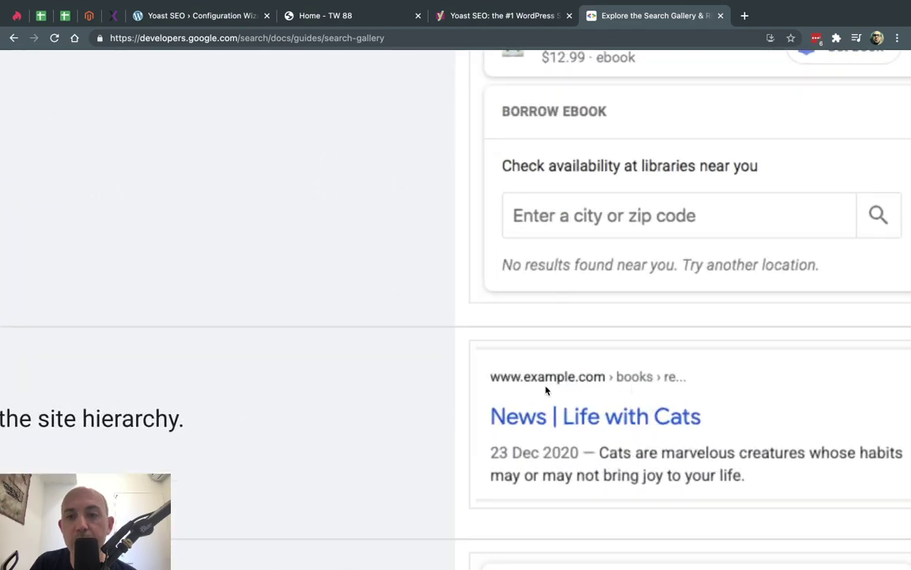
scroll(589, 392, down, 5)
scroll(586, 386, up, 10)
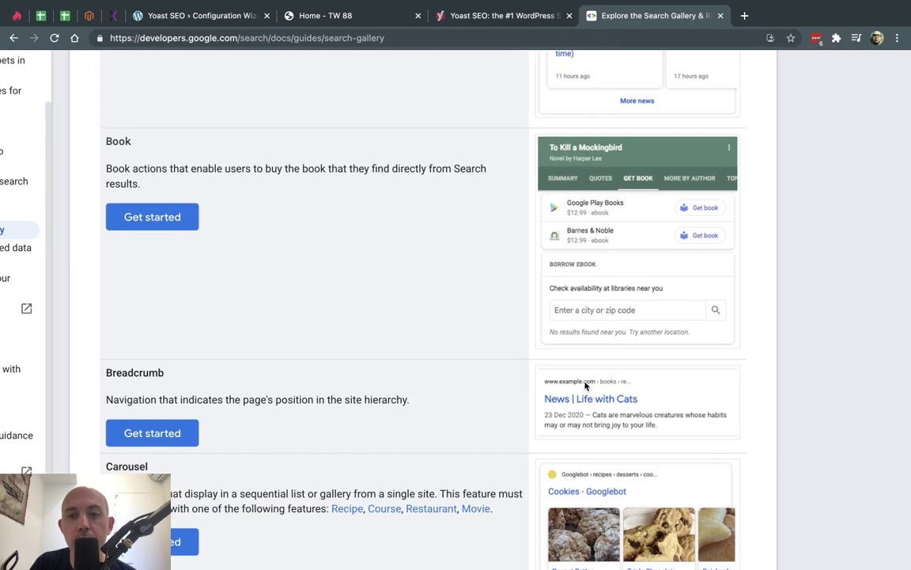
scroll(522, 366, down, 10)
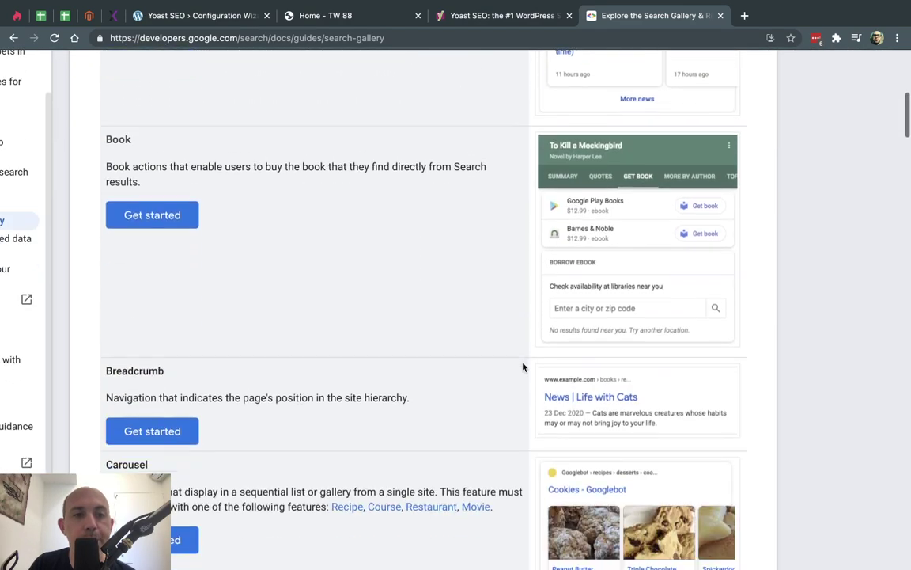
scroll(522, 367, down, 10)
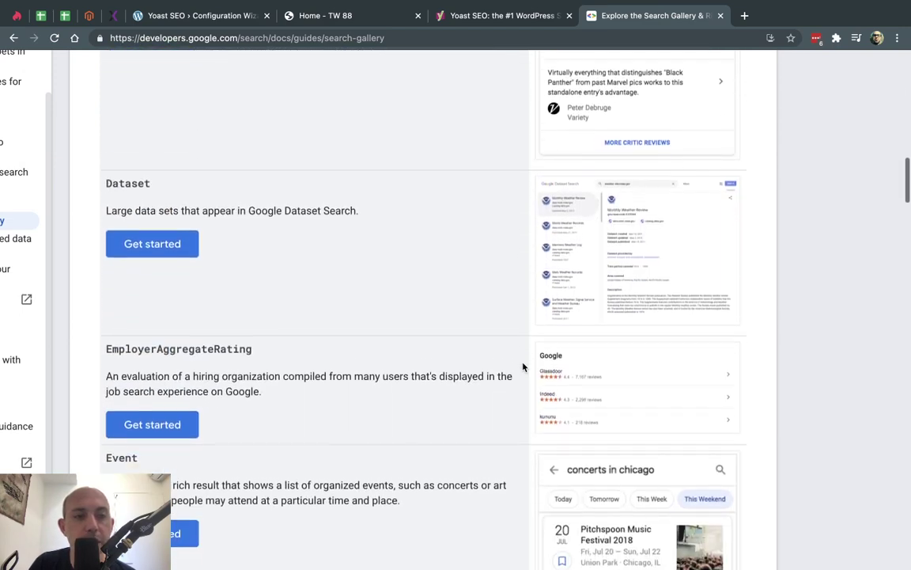
scroll(522, 366, down, 8)
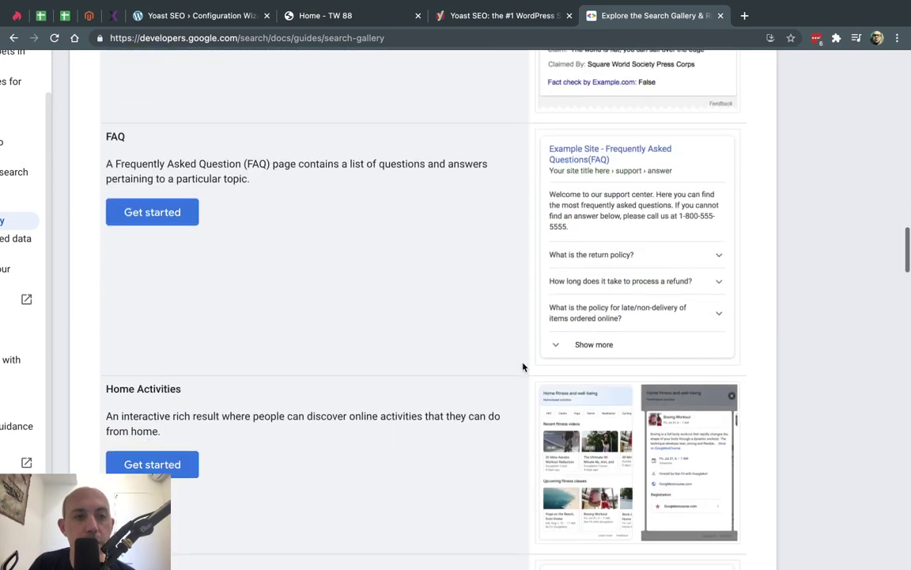
scroll(522, 366, down, 10)
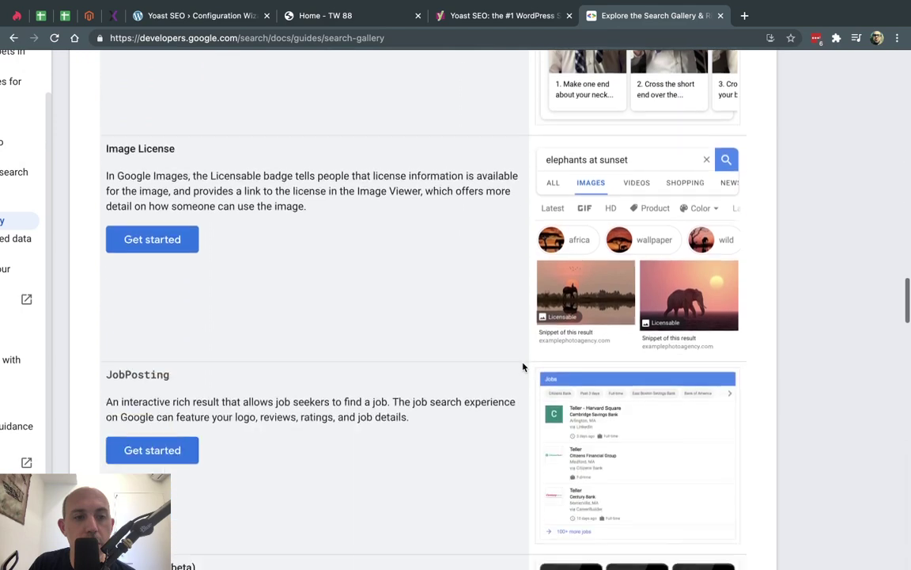
scroll(522, 366, down, 7)
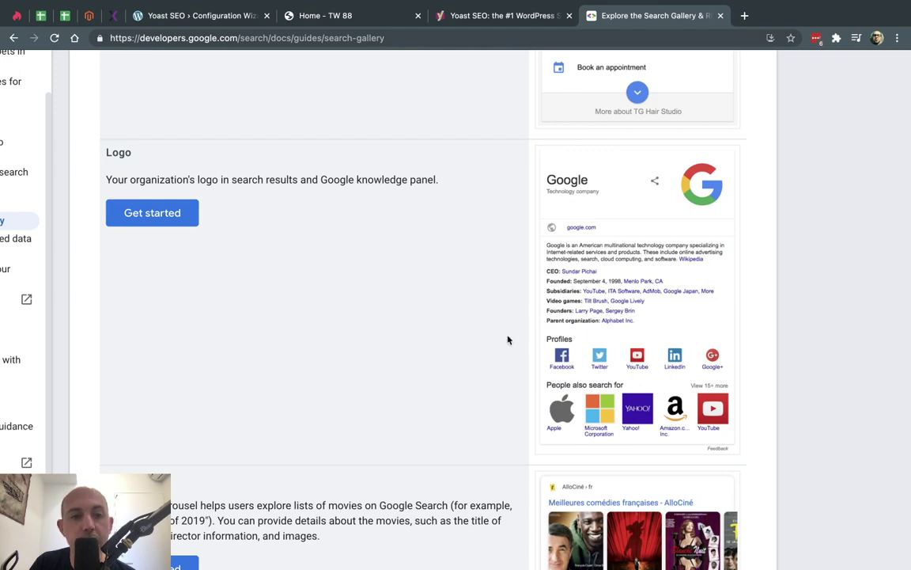
scroll(508, 339, down, 8)
scroll(508, 340, down, 3)
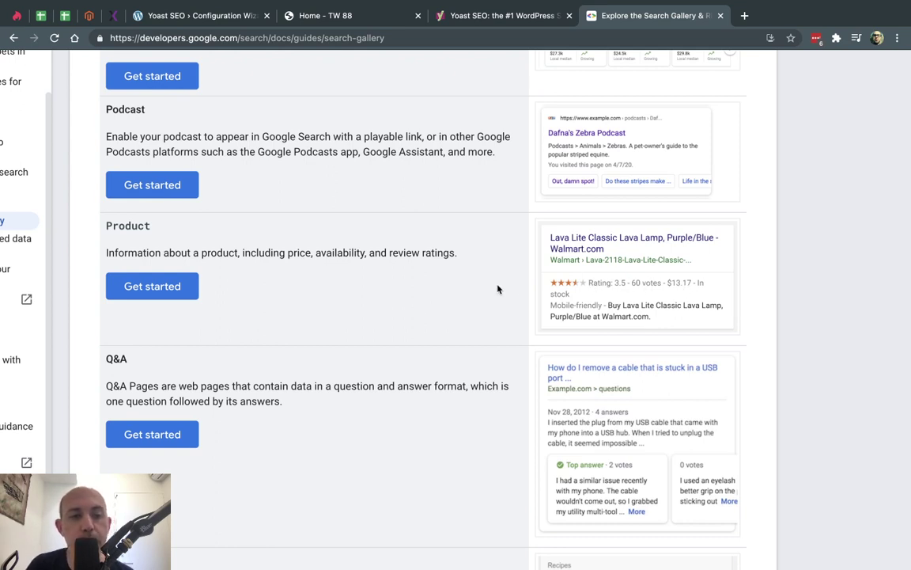
click(201, 16)
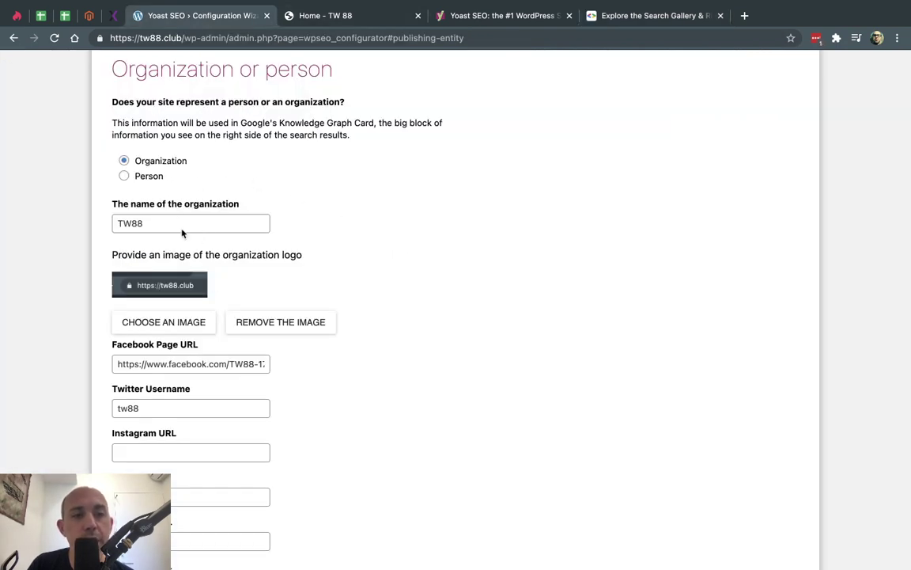
- Keep Posts, Pages and other content types visible in search and continue to Multiple authors
scroll(307, 381, down, 4)
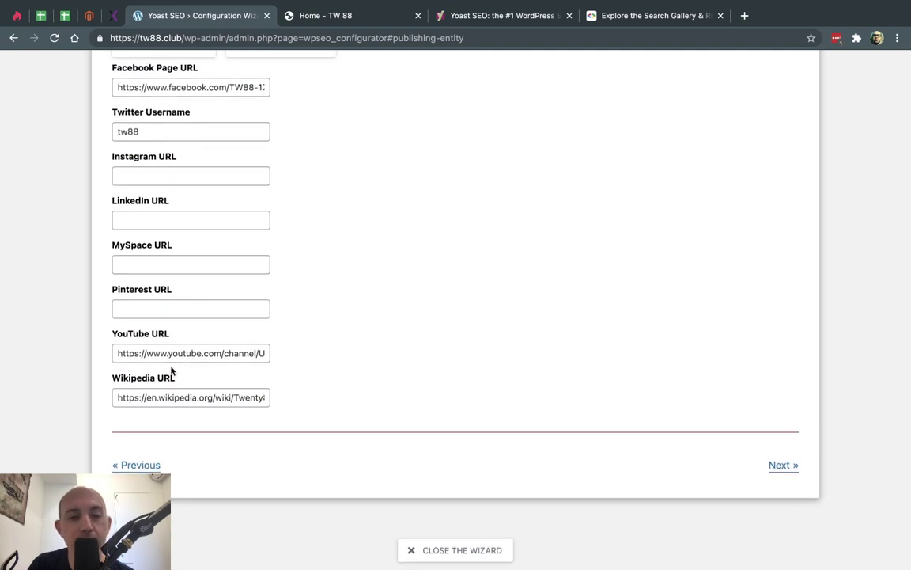
click(781, 465)
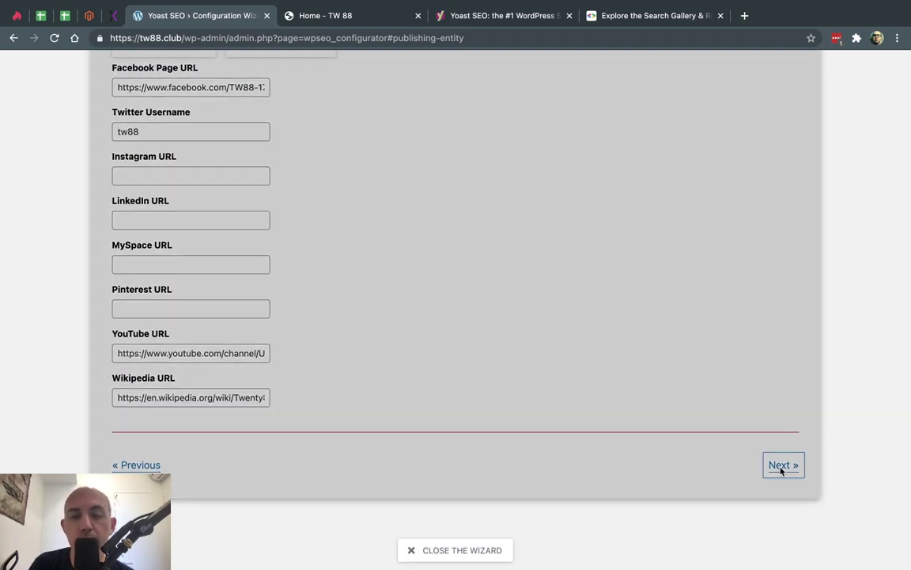
scroll(626, 275, up, 5)
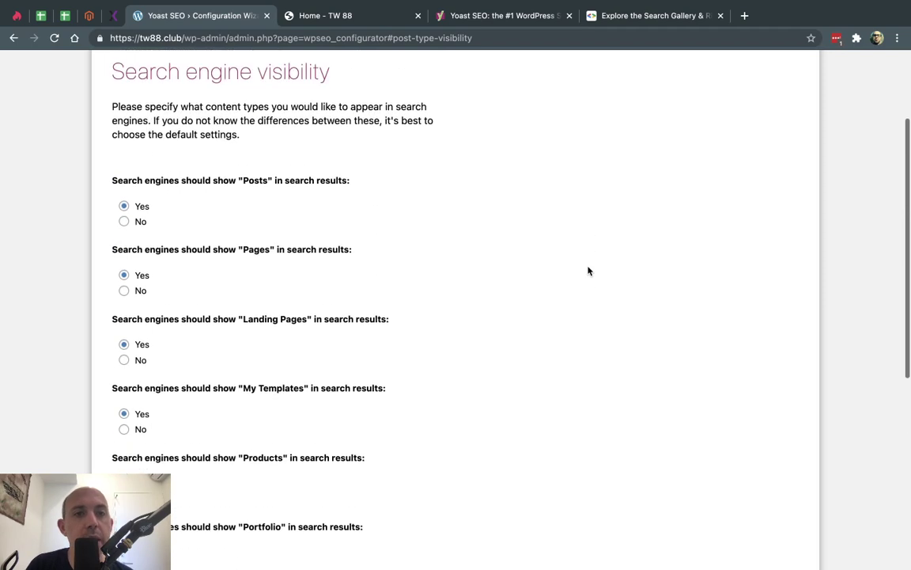
drag(124, 174, 328, 174)
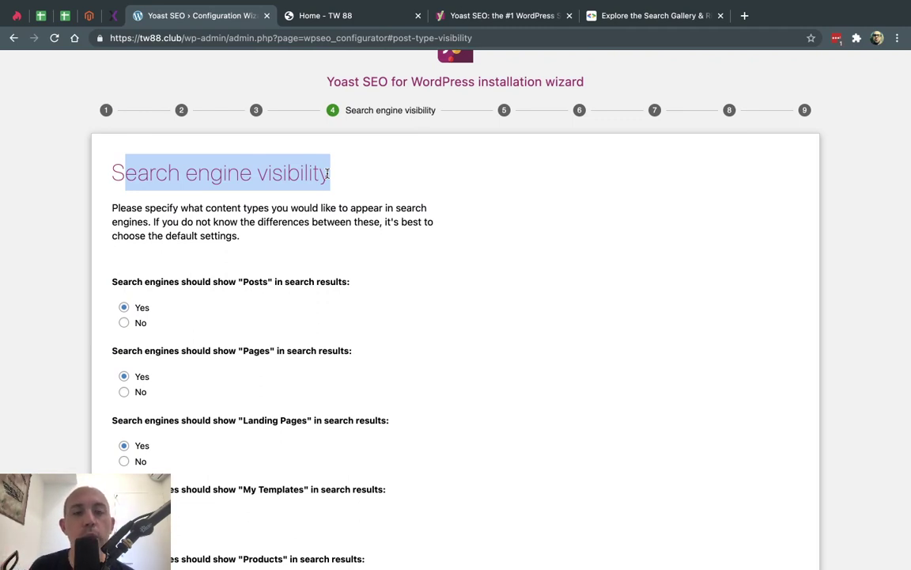
drag(229, 282, 281, 282)
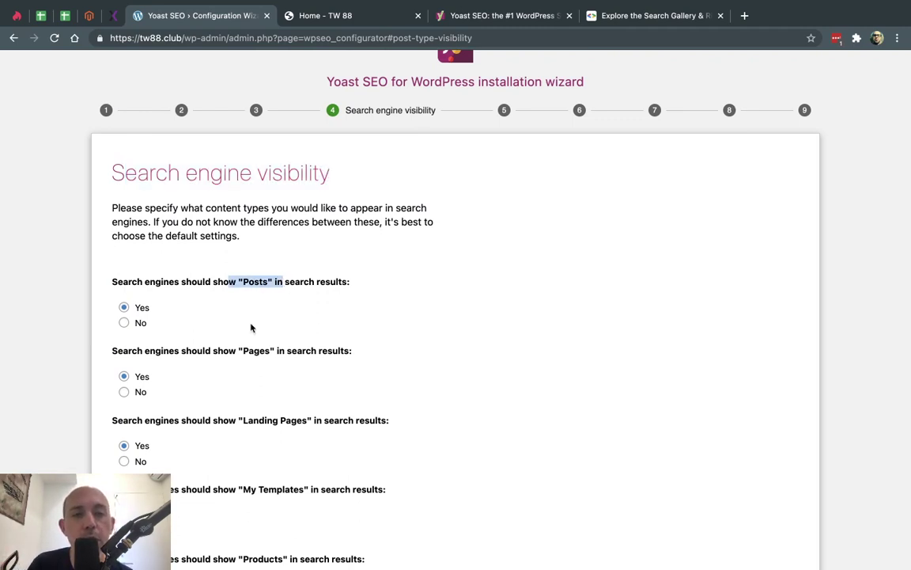
drag(229, 351, 294, 350)
click(293, 349)
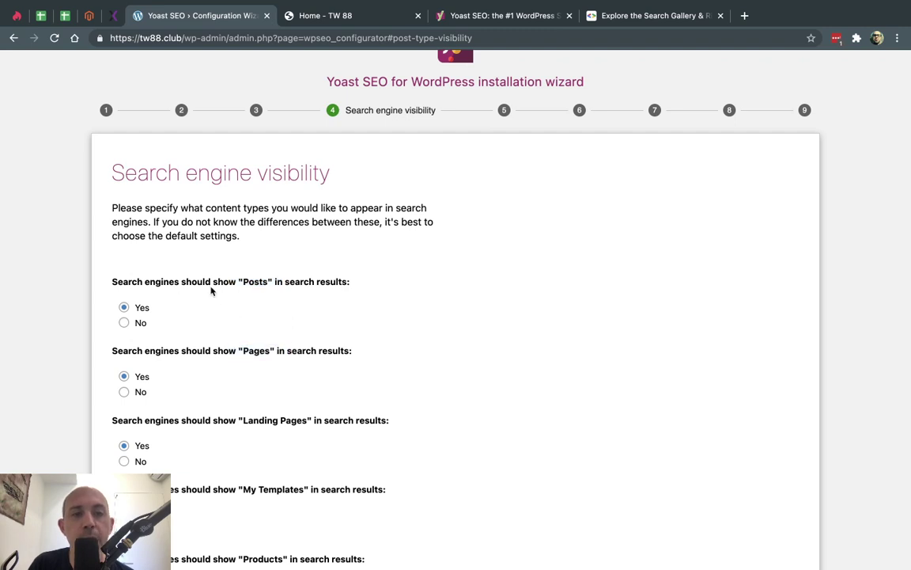
scroll(296, 366, down, 5)
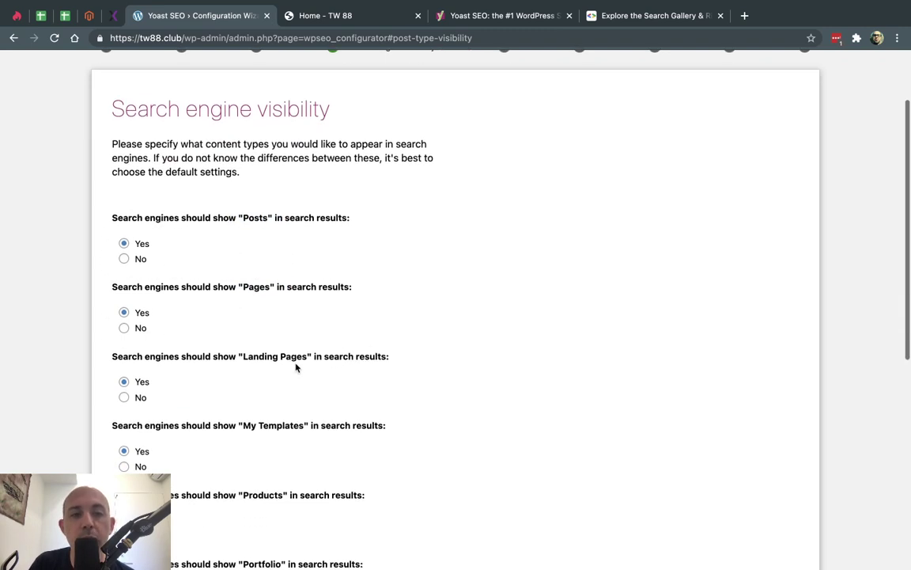
drag(242, 228, 344, 227)
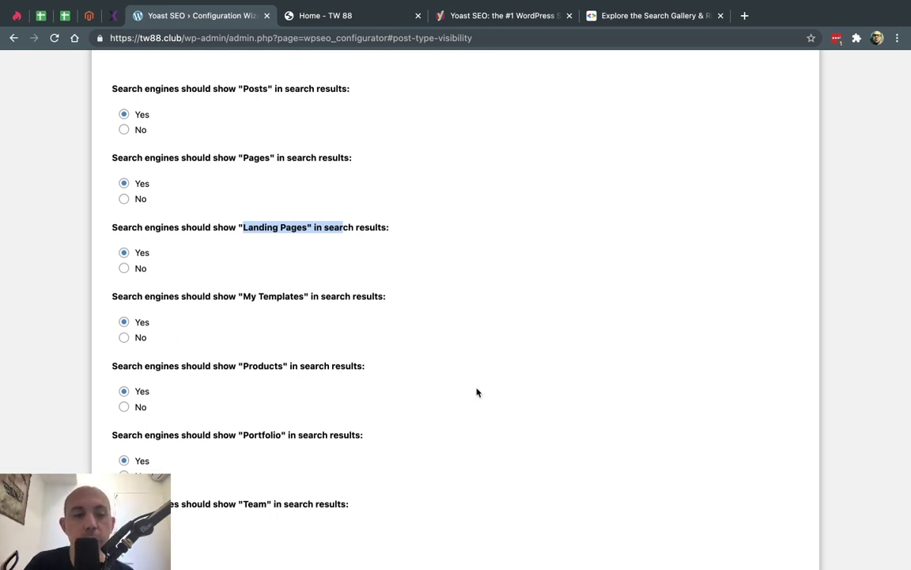
scroll(554, 380, down, 5)
click(794, 491)
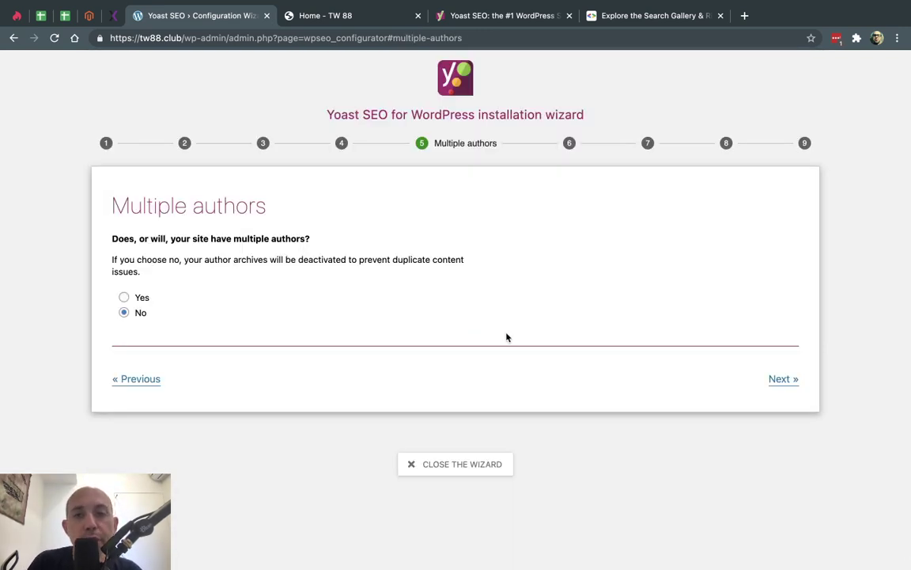
- Keep 'No' for Multiple authors and continue to the Title settings step
click(781, 378)
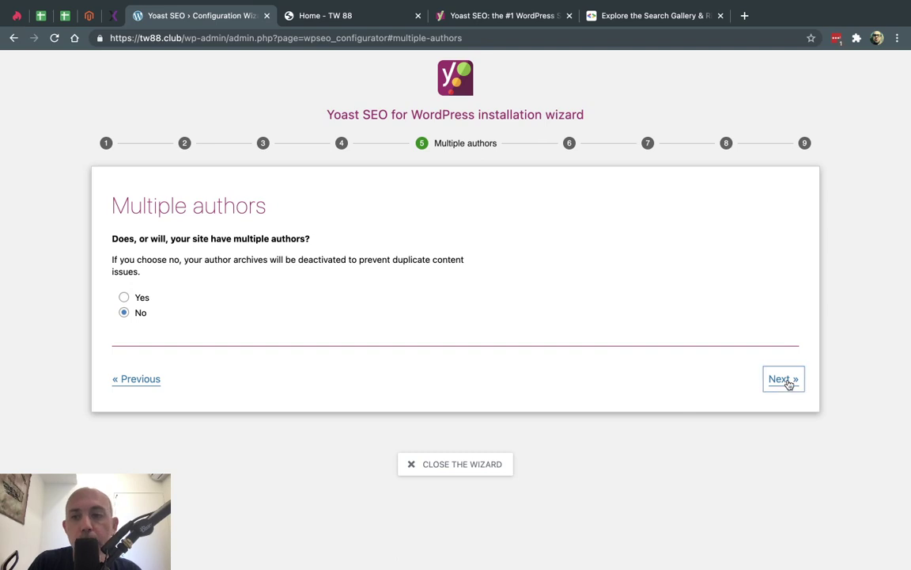
scroll(602, 362, down, 1)
scroll(600, 362, down, 1)
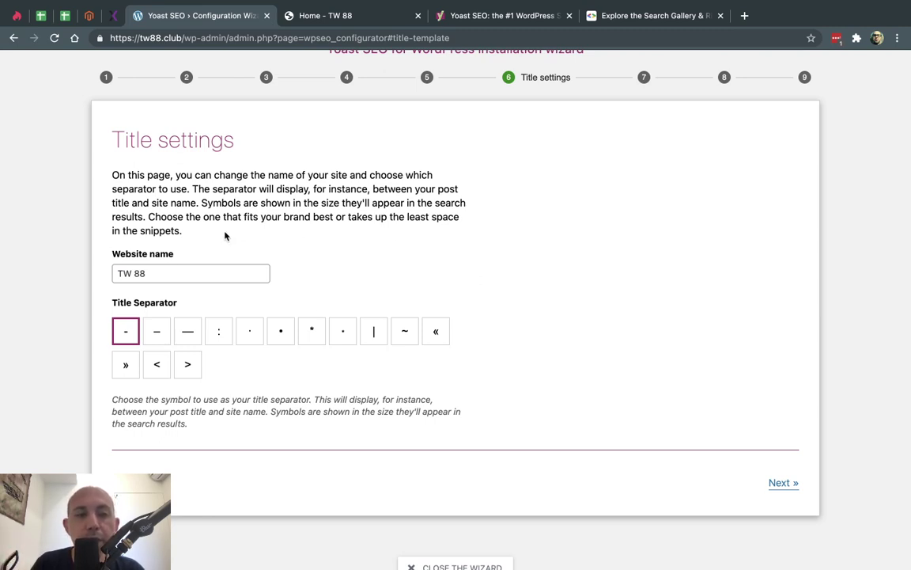
- Compare with the homepage tab title, then keep website name TW 88 and the '-' separator
click(321, 16)
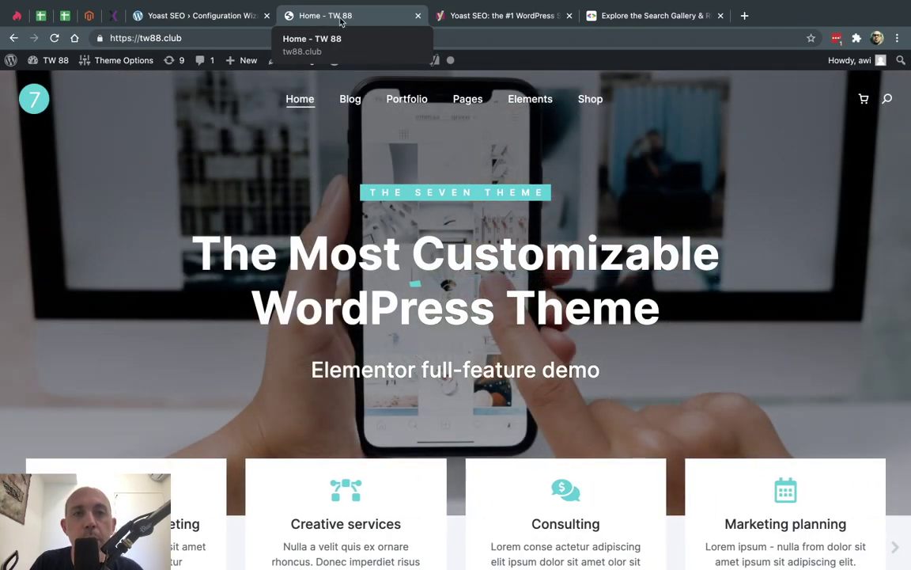
click(222, 16)
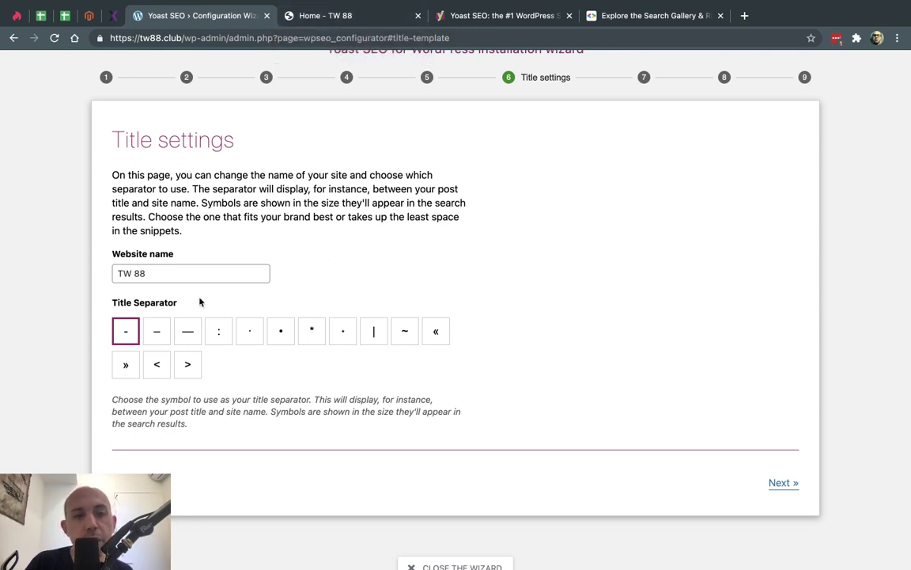
click(782, 484)
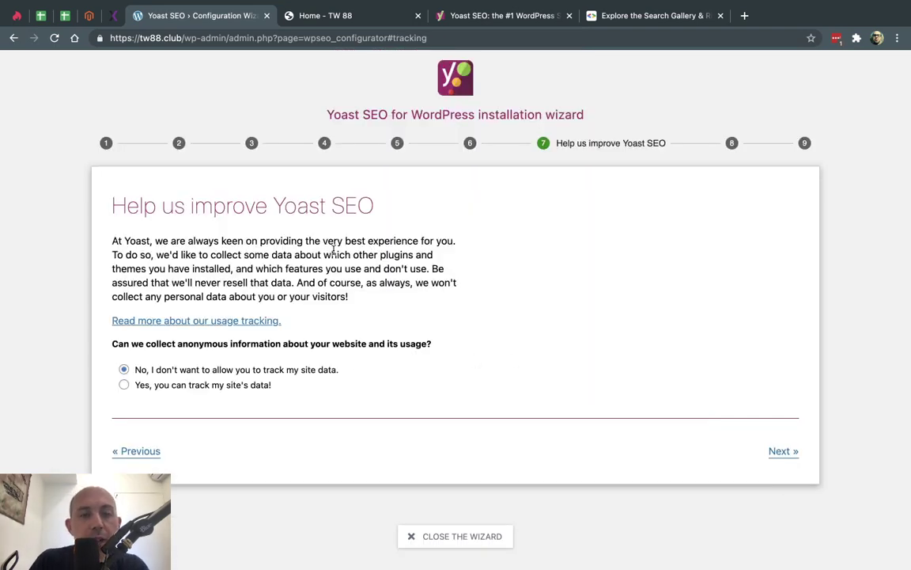
- Leave site data tracking declined and move on to the Continue learning step
drag(184, 206, 330, 202)
click(325, 198)
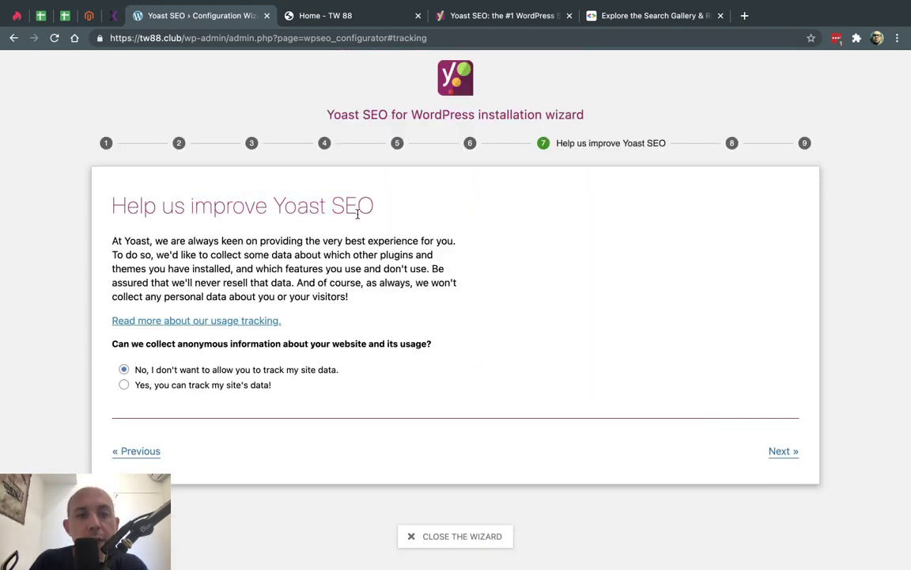
click(783, 451)
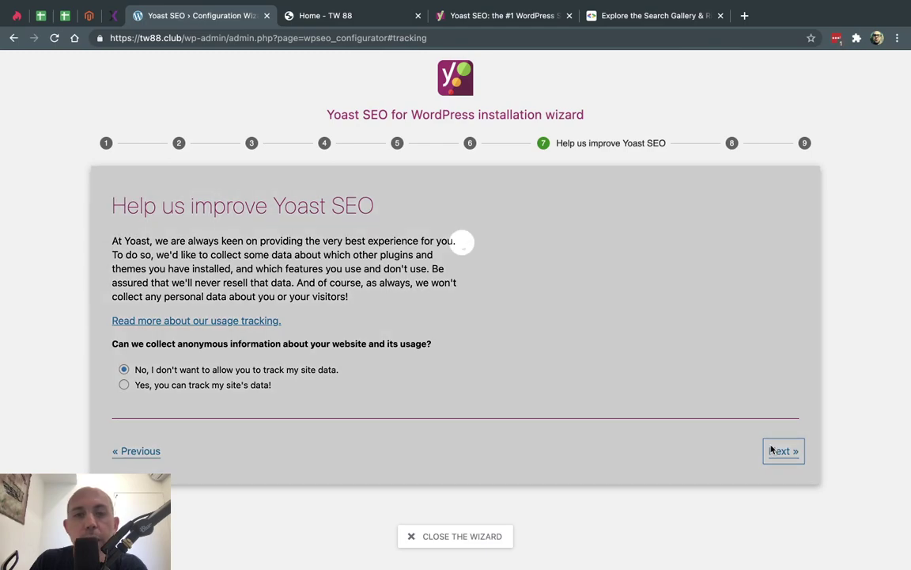
- Close the wizard from Continue learning, landing on the Yoast SEO General dashboard
scroll(586, 327, down, 3)
scroll(587, 326, up, 6)
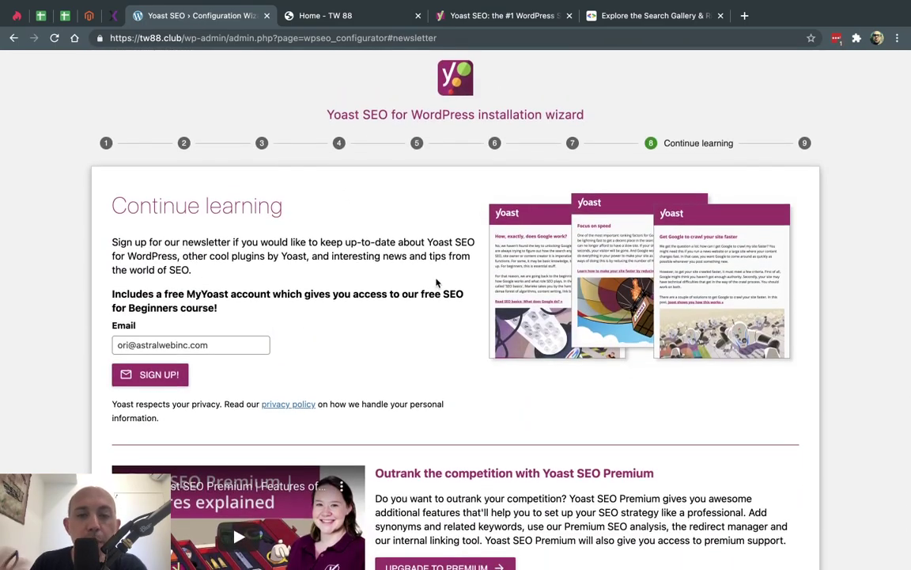
scroll(436, 282, down, 5)
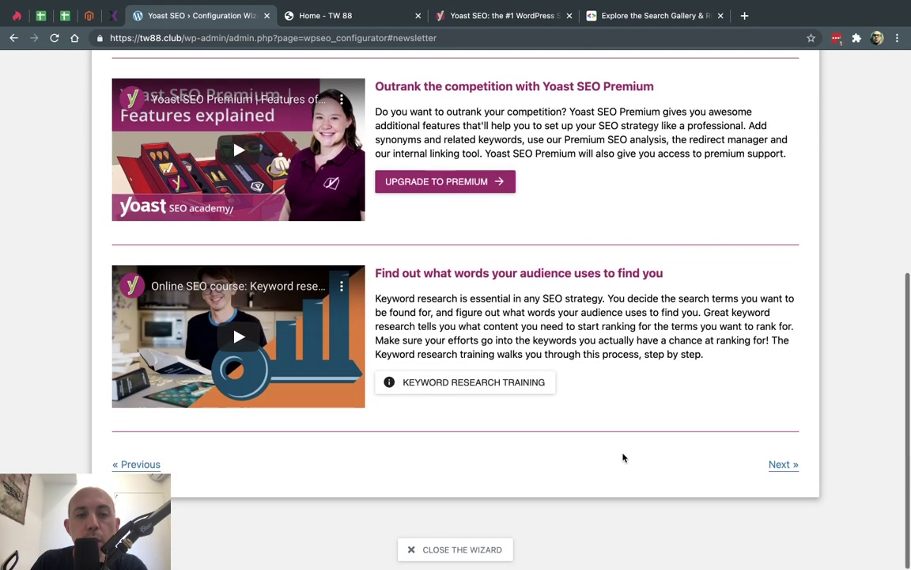
click(482, 550)
scroll(270, 339, down, 3)
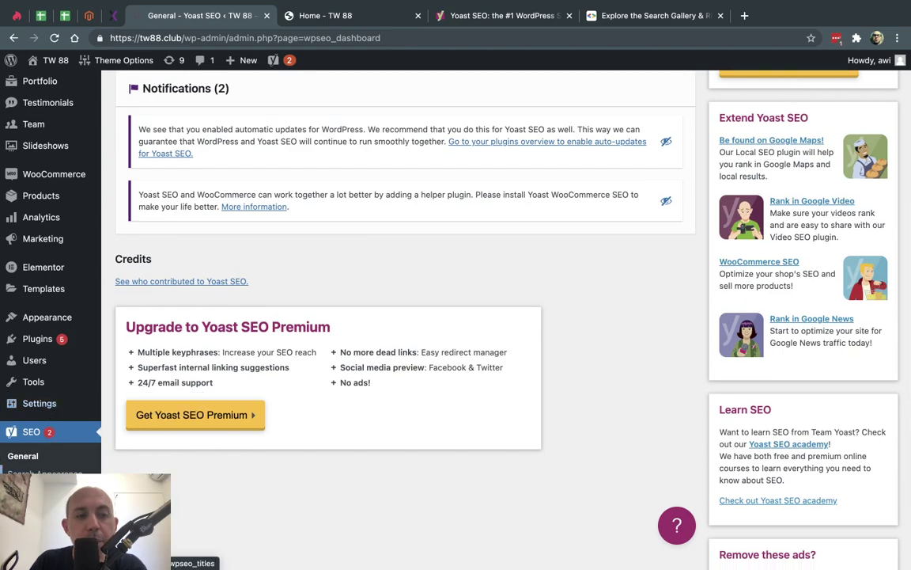
- Open Search Appearance and review its General tab, including the hyphen separator and TW88 organization
scroll(202, 311, up, 3)
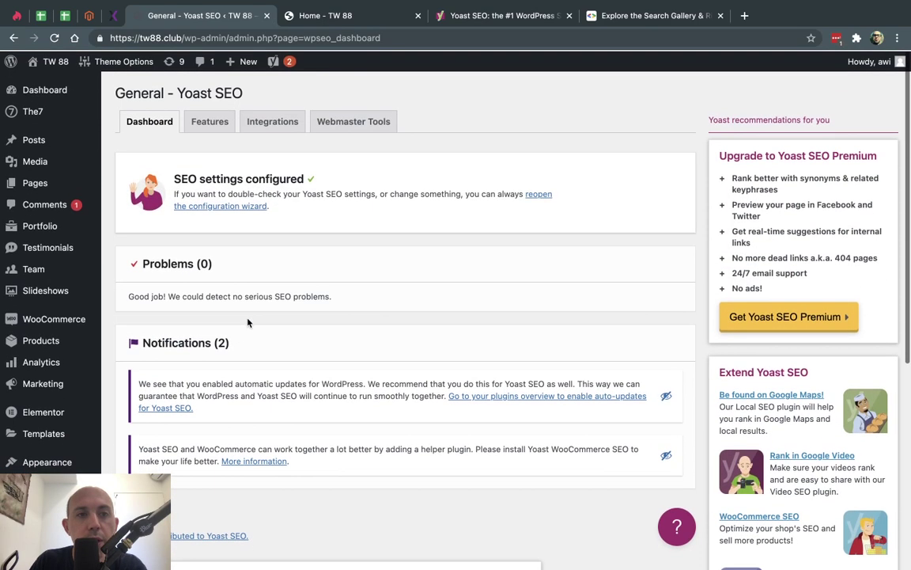
scroll(226, 147, down, 4)
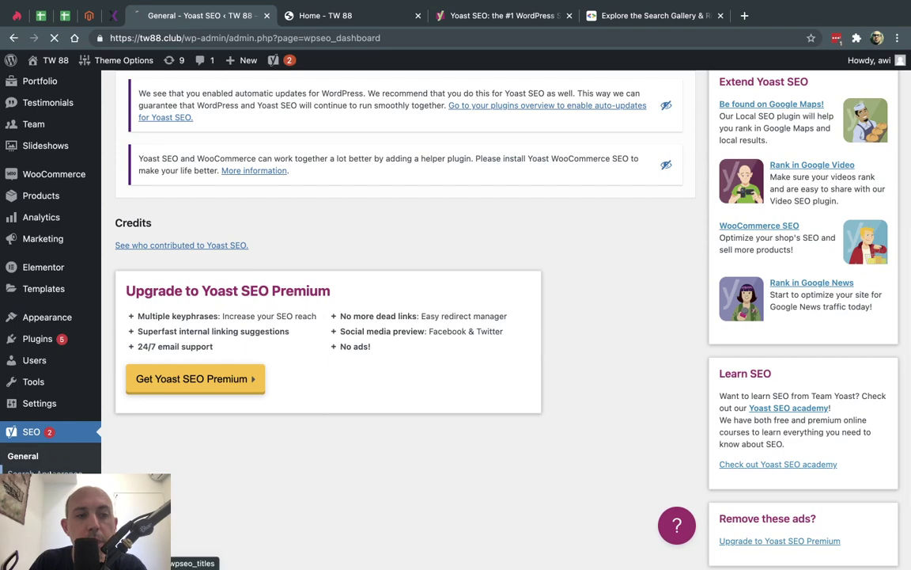
click(45, 473)
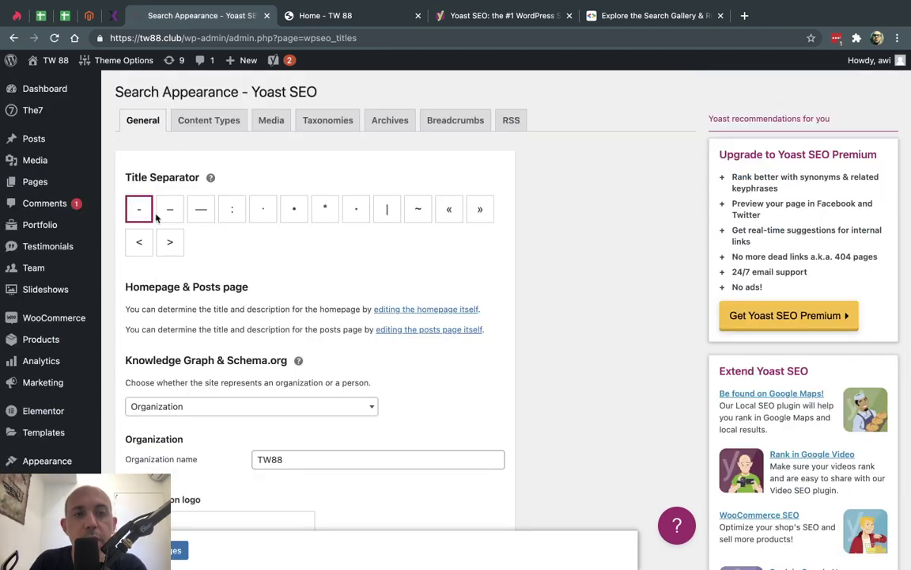
scroll(259, 250, down, 4)
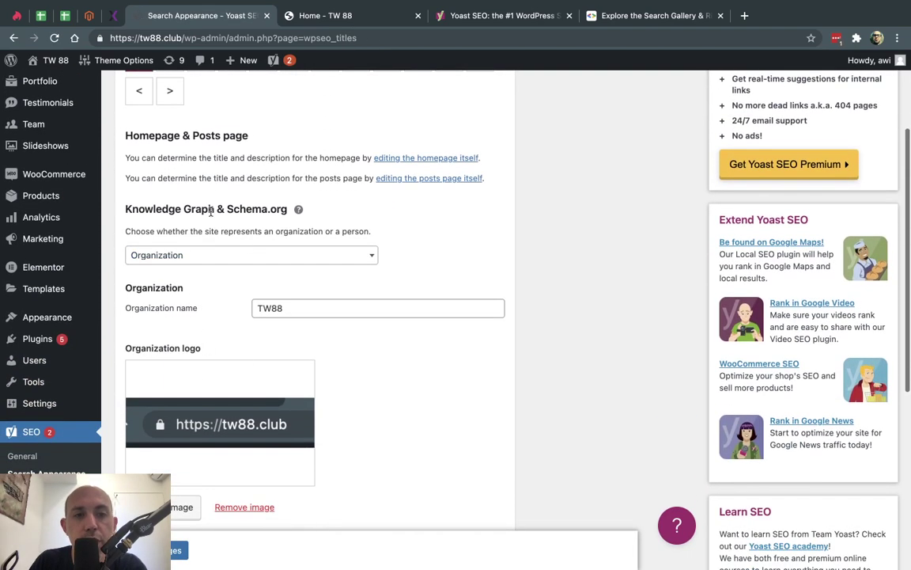
scroll(265, 307, up, 3)
scroll(238, 222, up, 1)
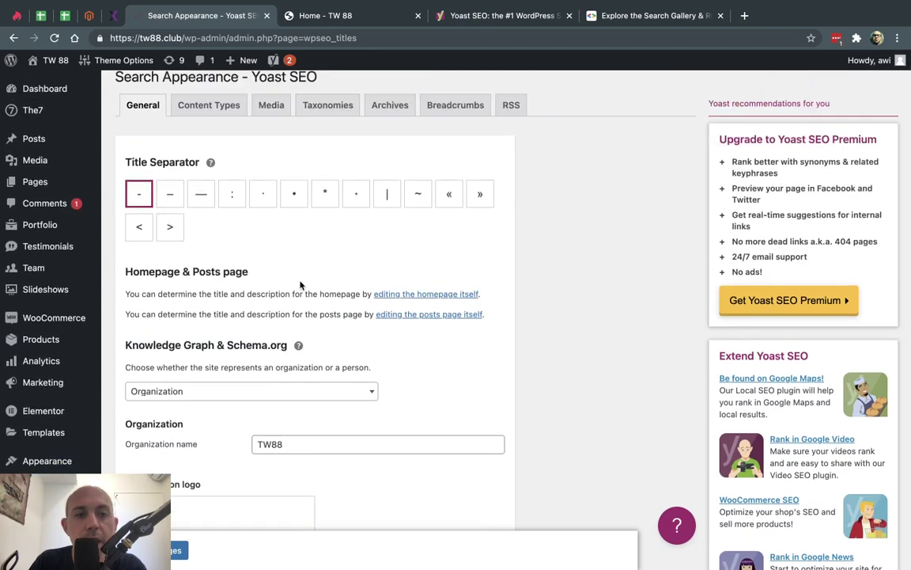
scroll(301, 238, down, 10)
scroll(302, 281, up, 6)
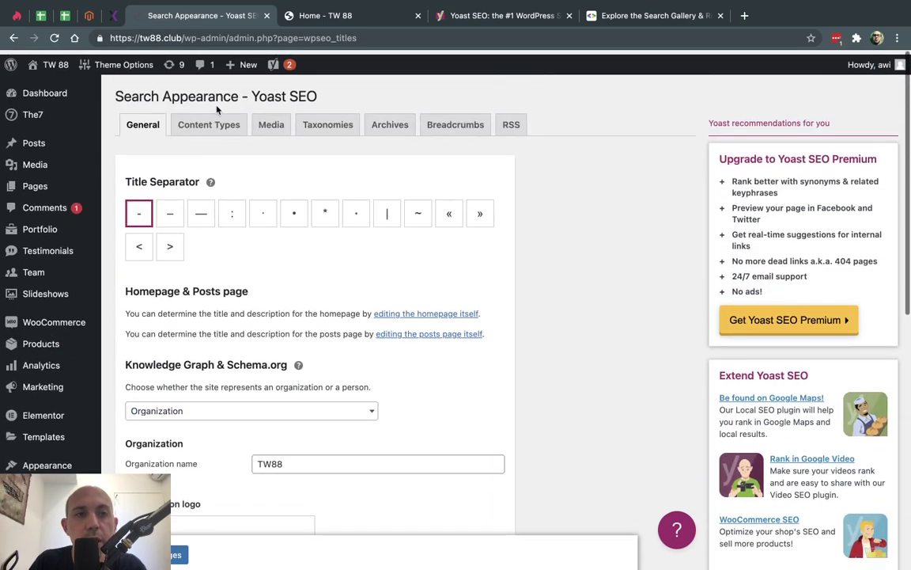
click(208, 121)
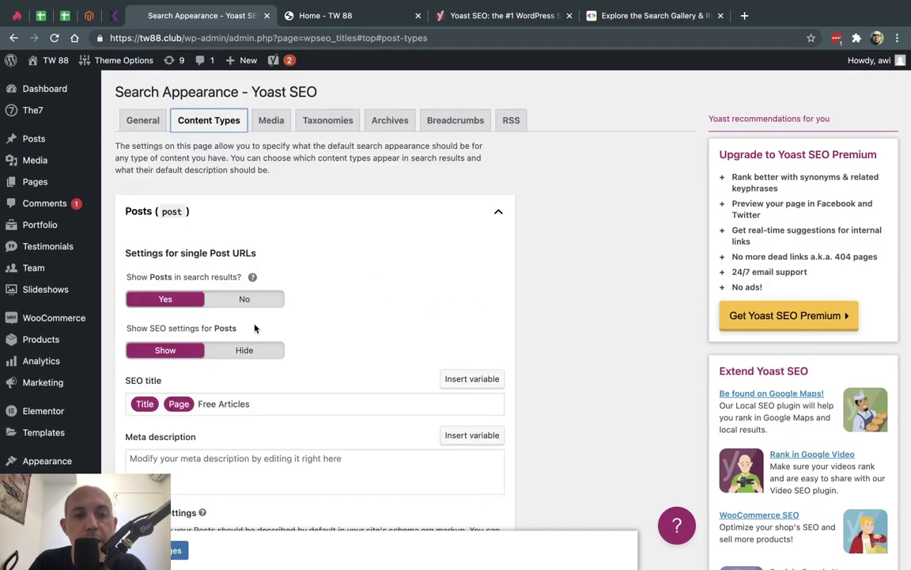
- Collapse and re-expand the Posts content type settings and review the Show SEO settings option
scroll(374, 367, down, 3)
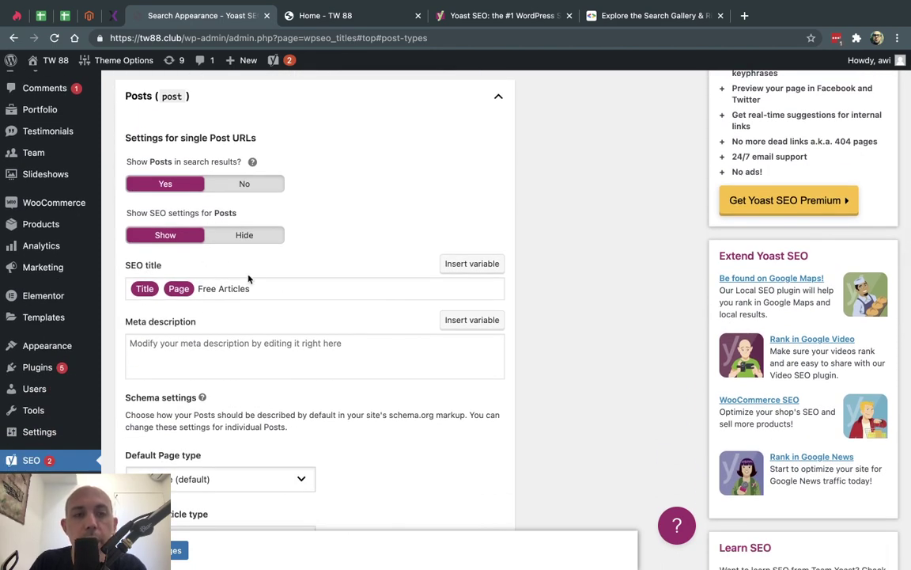
scroll(245, 277, up, 1)
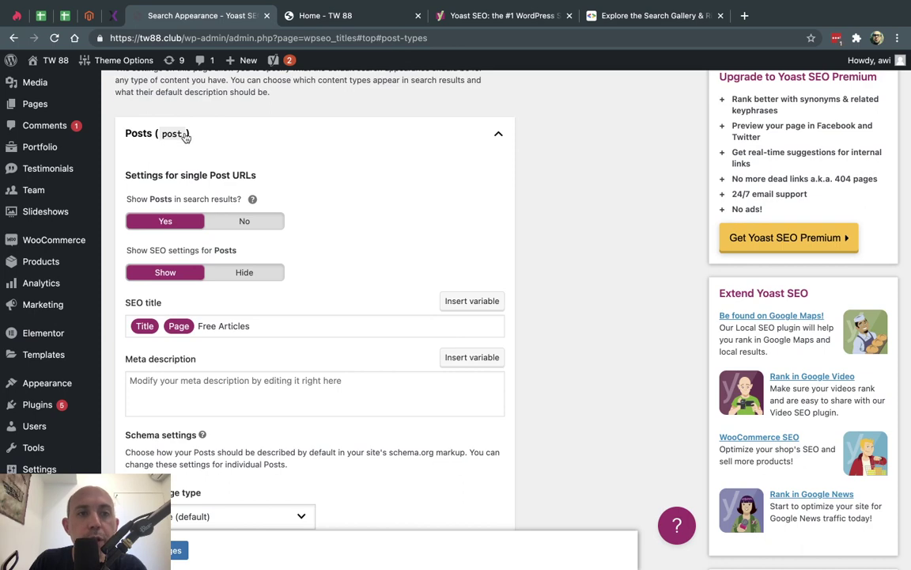
click(185, 135)
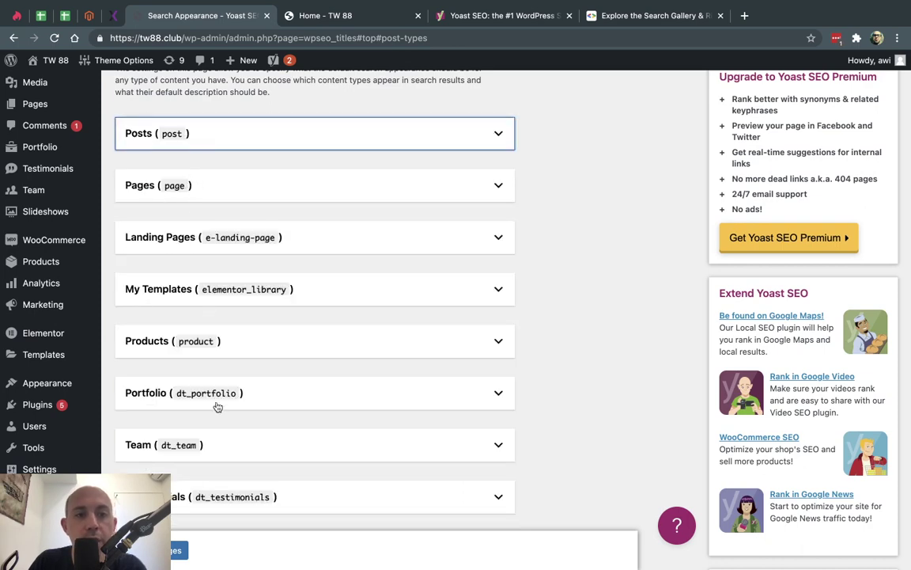
click(168, 136)
scroll(64, 127, up, 2)
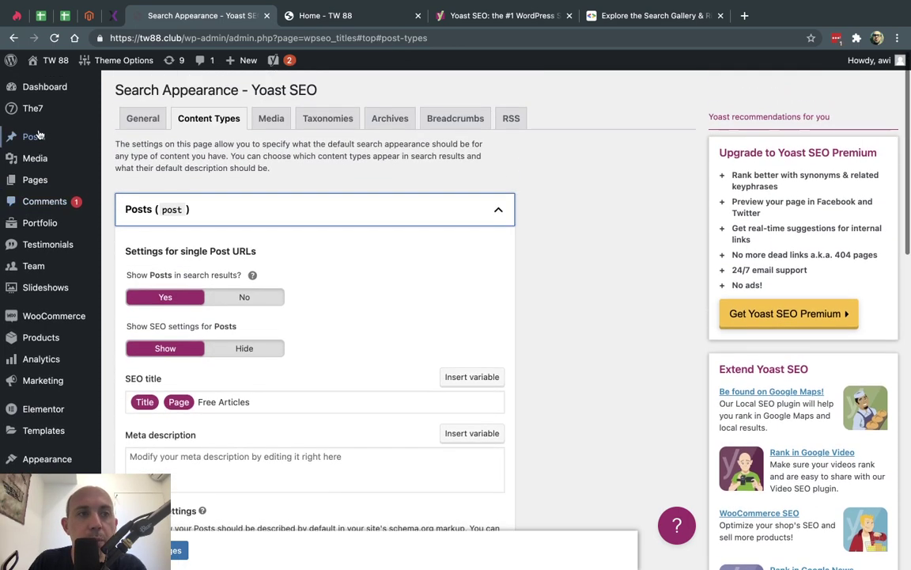
mouse_move(52, 180)
mouse_move(46, 136)
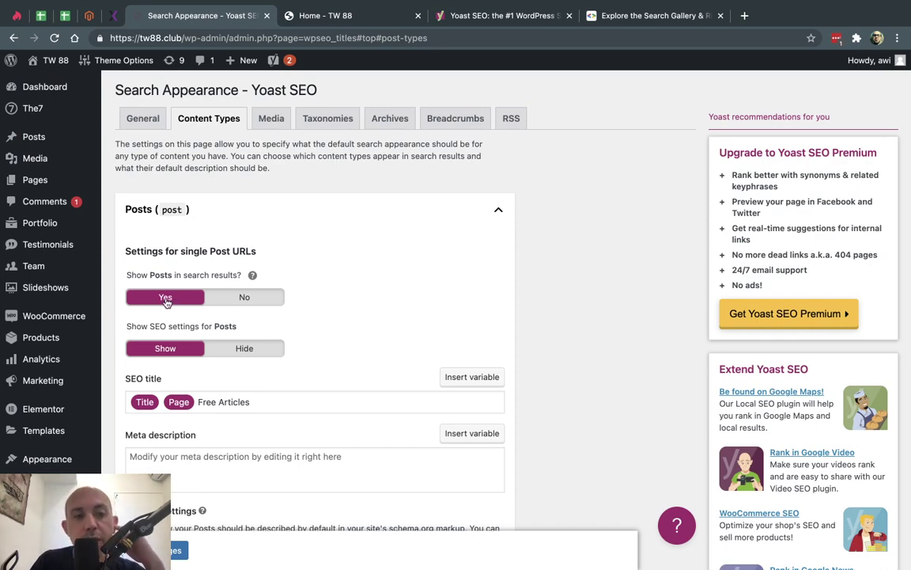
scroll(261, 332, down, 2)
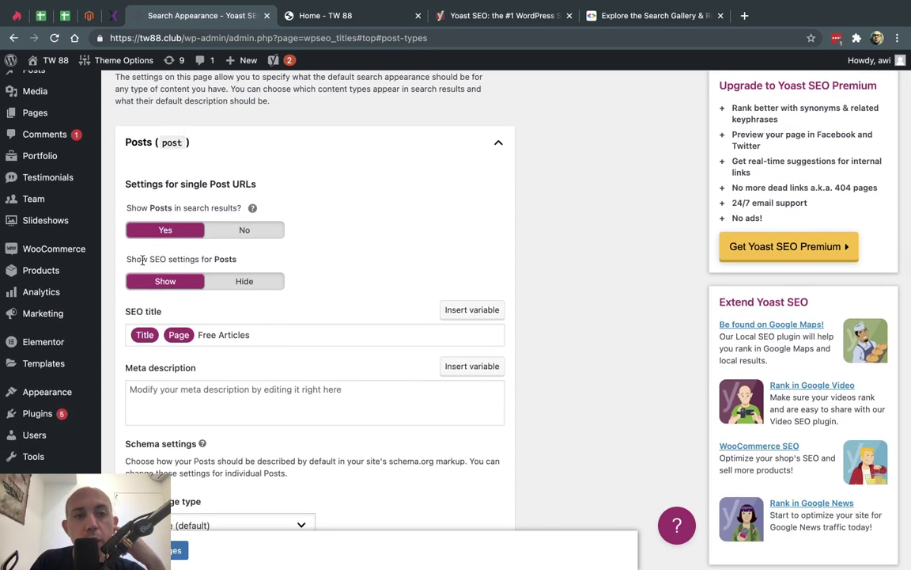
triple_click(163, 259)
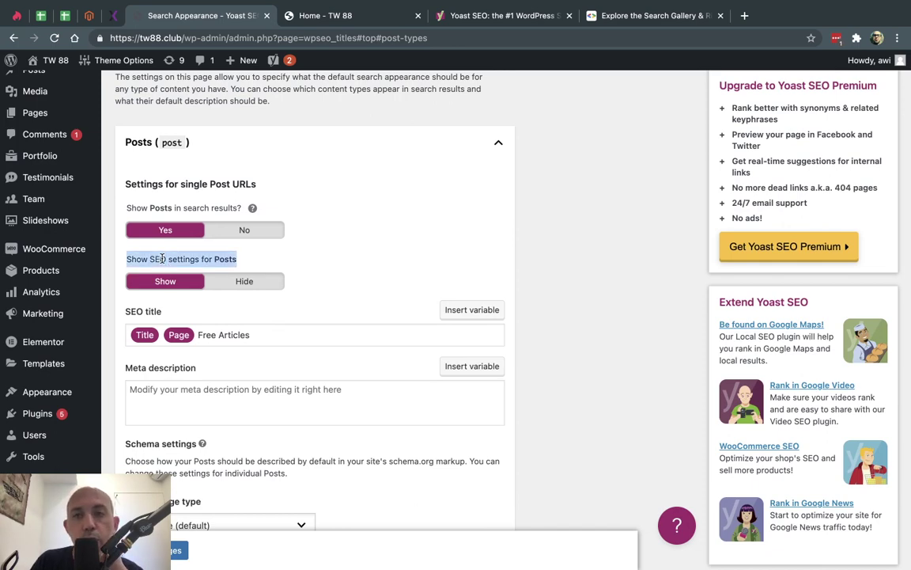
click(295, 246)
scroll(346, 256, down, 3)
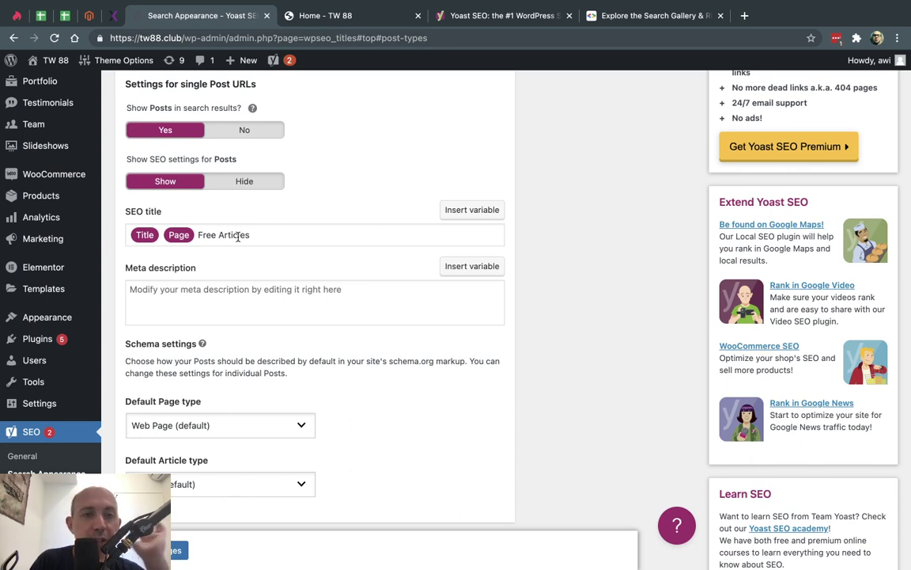
- Cut the Posts SEO title template down to the Title and Page variables and save changes
click(426, 229)
text(%)
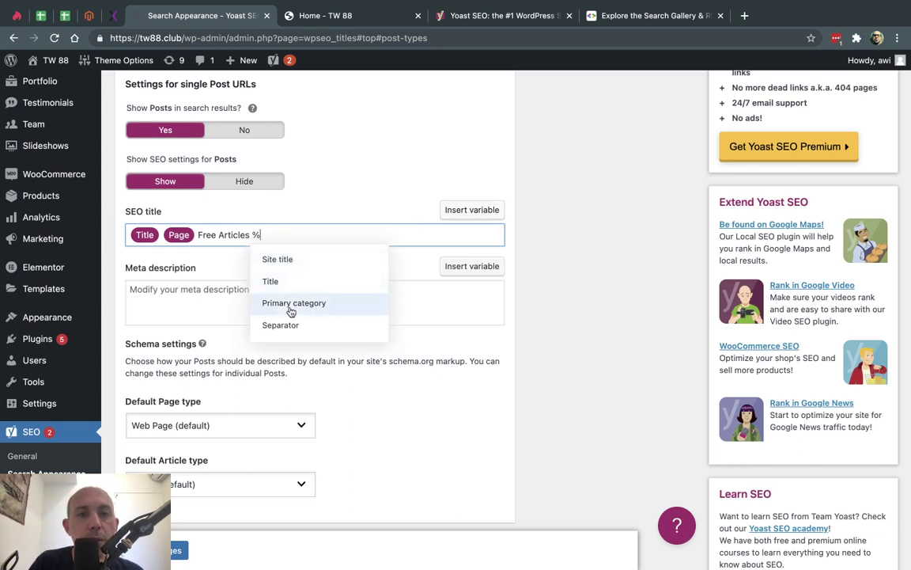
click(292, 305)
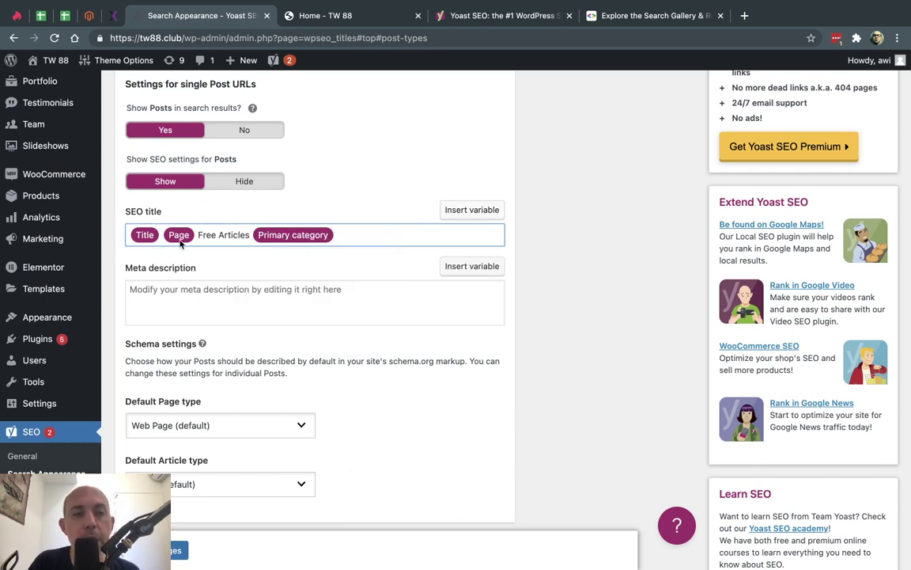
click(210, 234)
text(hfkj)
key(BackSpace)
key(BackSpace)
key(BackSpace)
key(BackSpace)
key(BackSpace)
key(BackSpace)
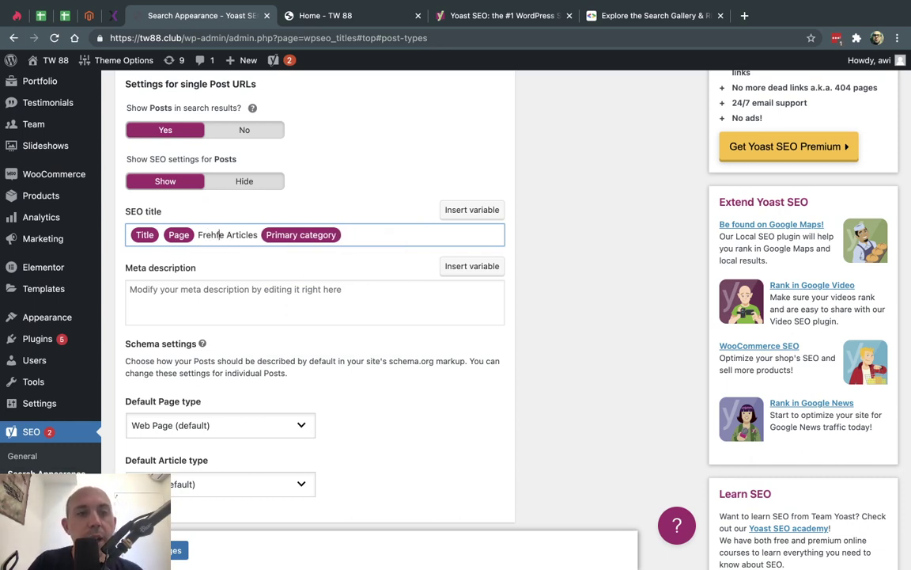
key(shift+End)
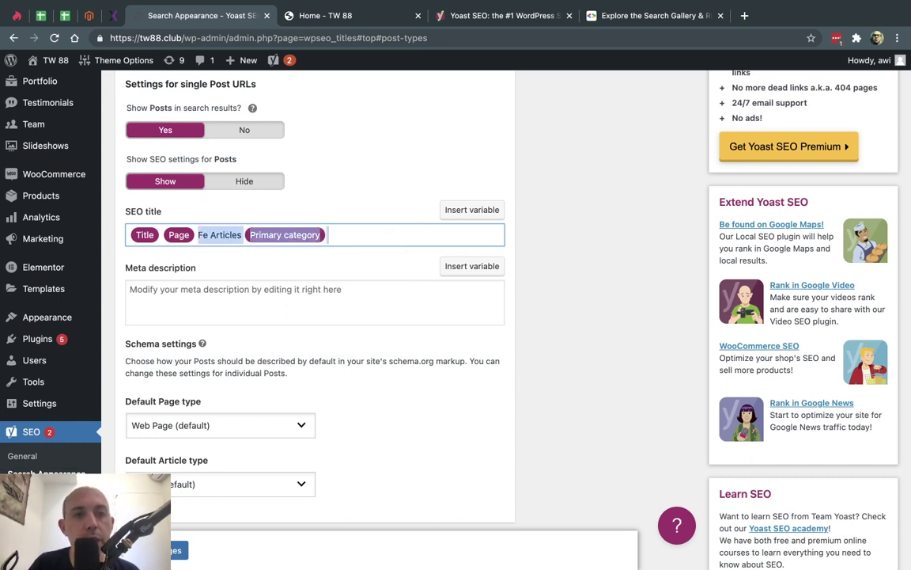
key(BackSpace)
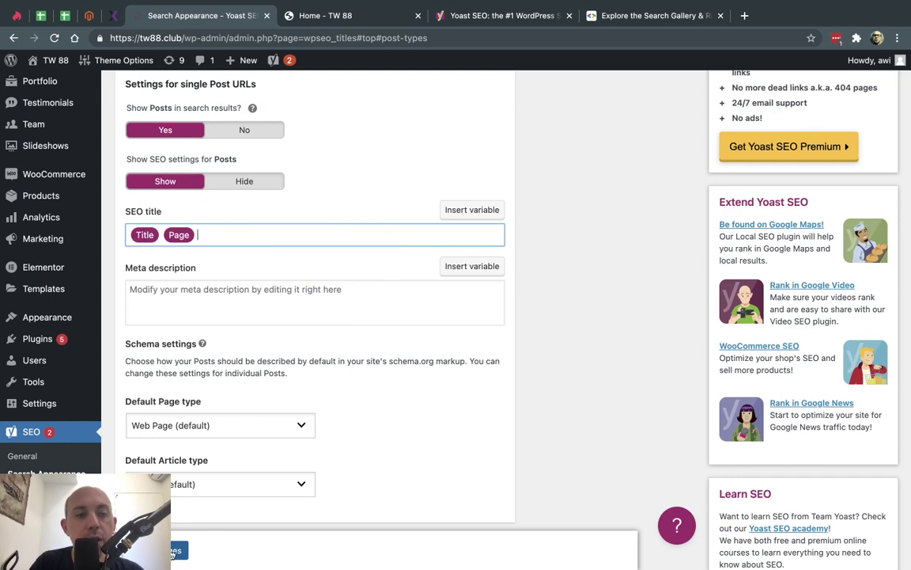
click(178, 549)
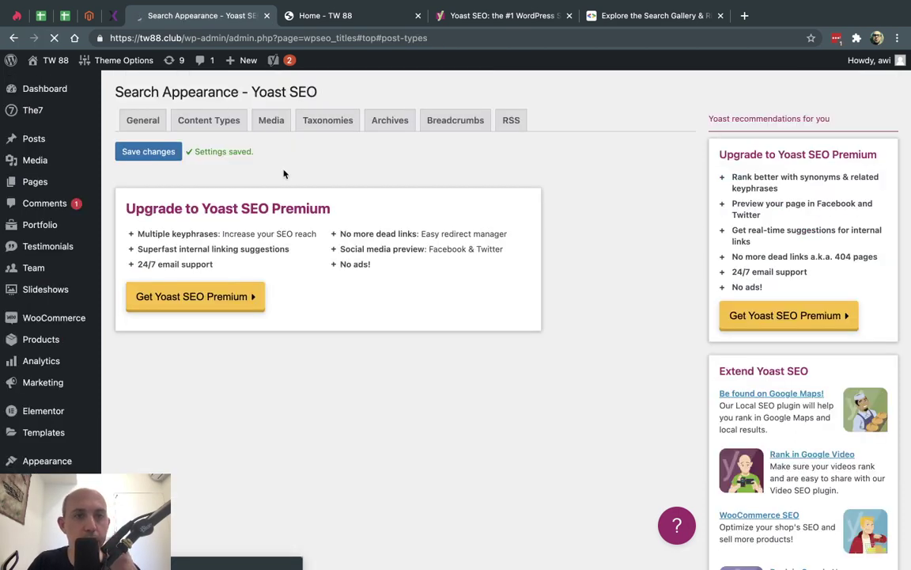
- Review the Media setting for redirecting attachment URLs
click(269, 121)
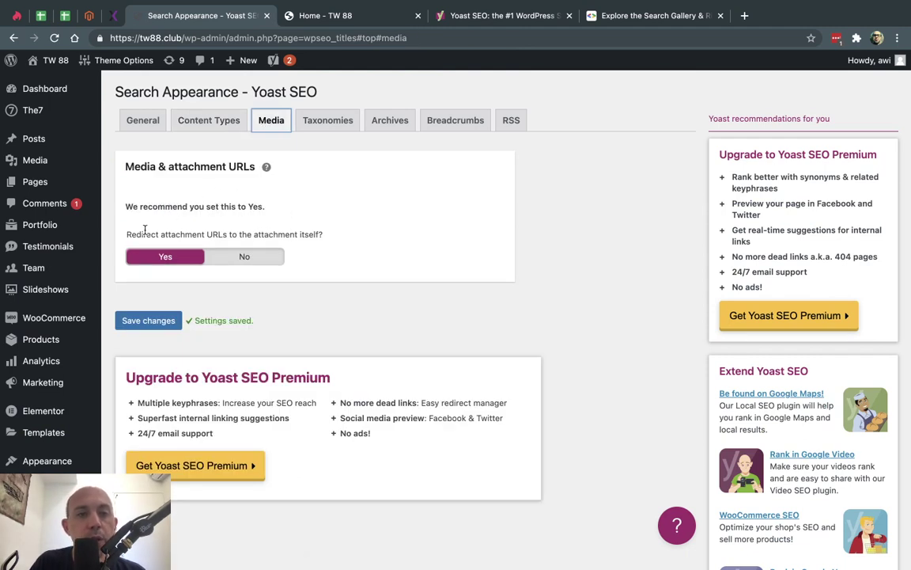
drag(136, 234, 234, 234)
click(234, 234)
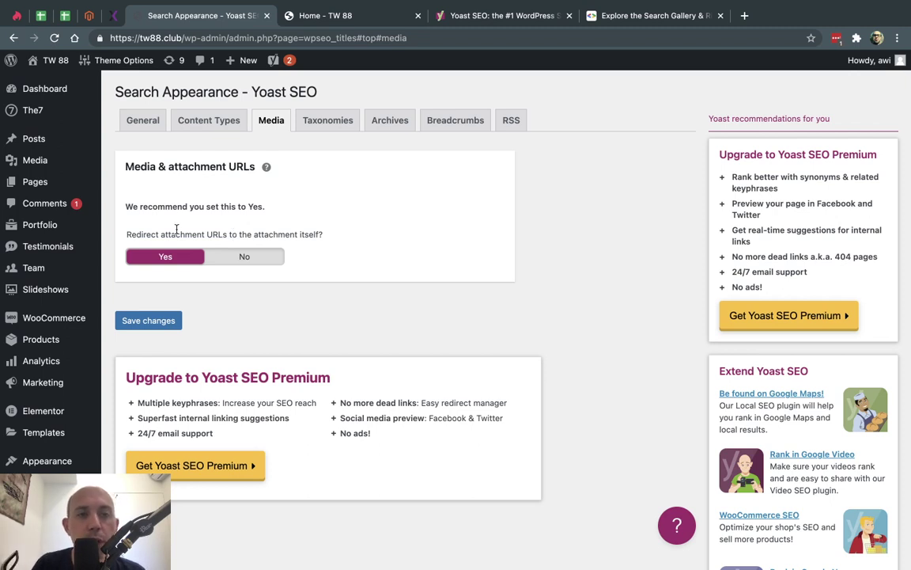
- Browse the Taxonomies search settings, then show the Archives settings with author archives disabled
click(332, 121)
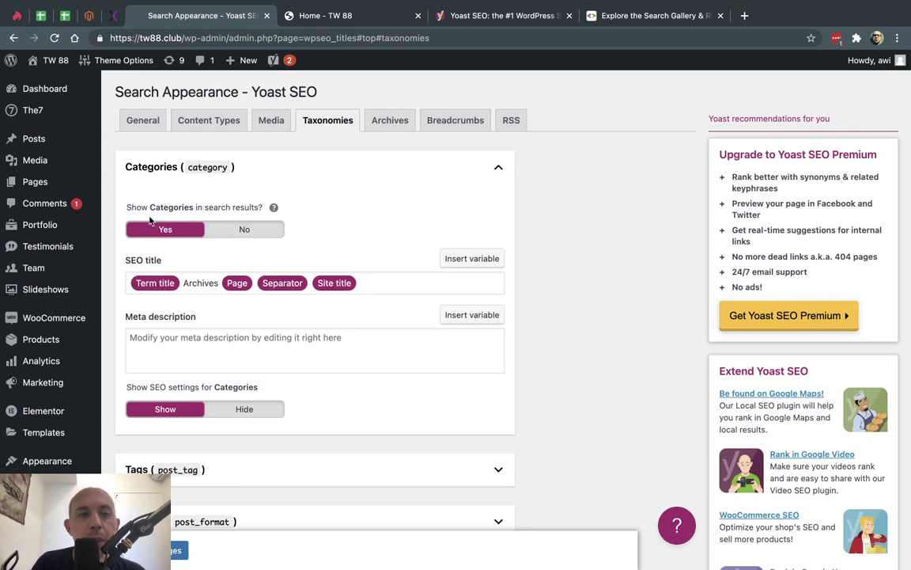
scroll(202, 241, down, 3)
scroll(194, 317, down, 1)
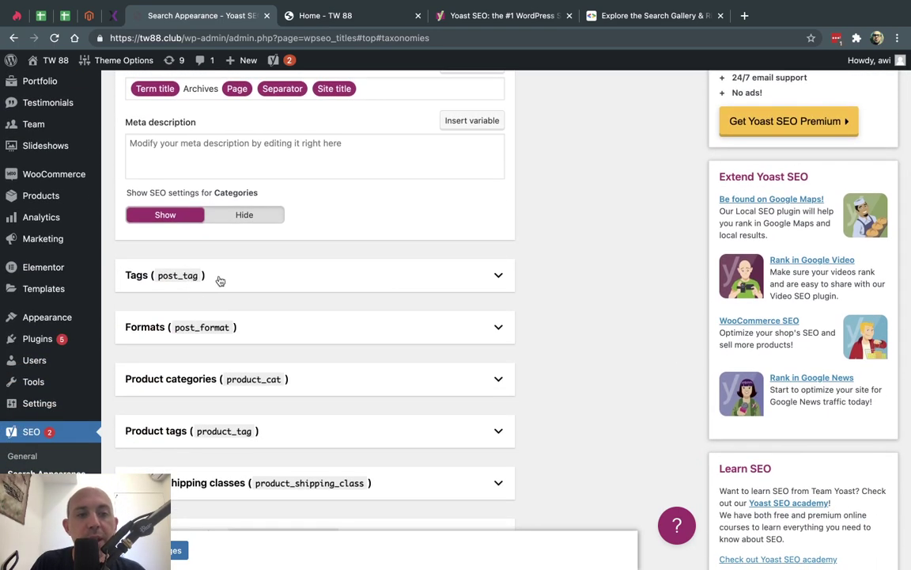
scroll(260, 288, down, 1)
scroll(263, 289, up, 3)
scroll(262, 289, up, 3)
click(387, 120)
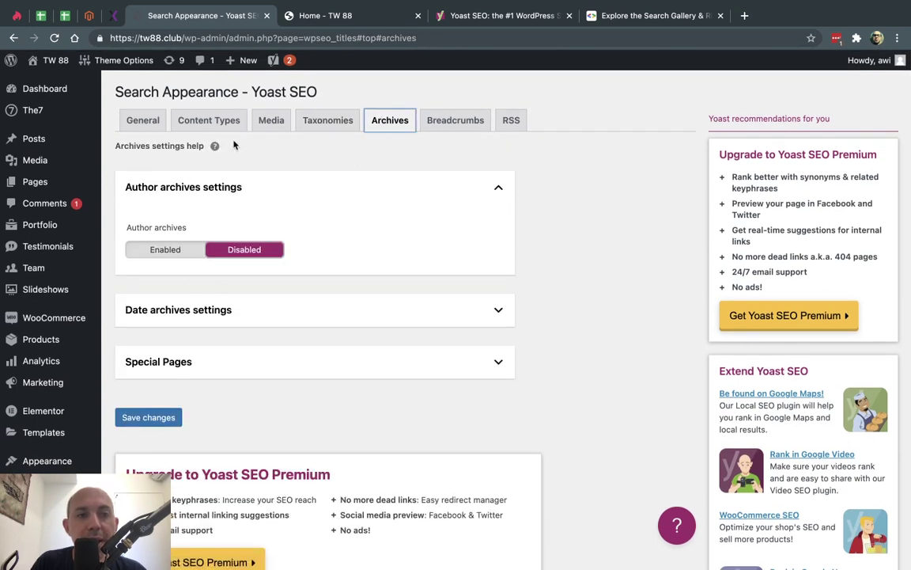
- Show the Breadcrumbs settings and view the Blog grid: classic page's breadcrumb trail on the site
click(444, 120)
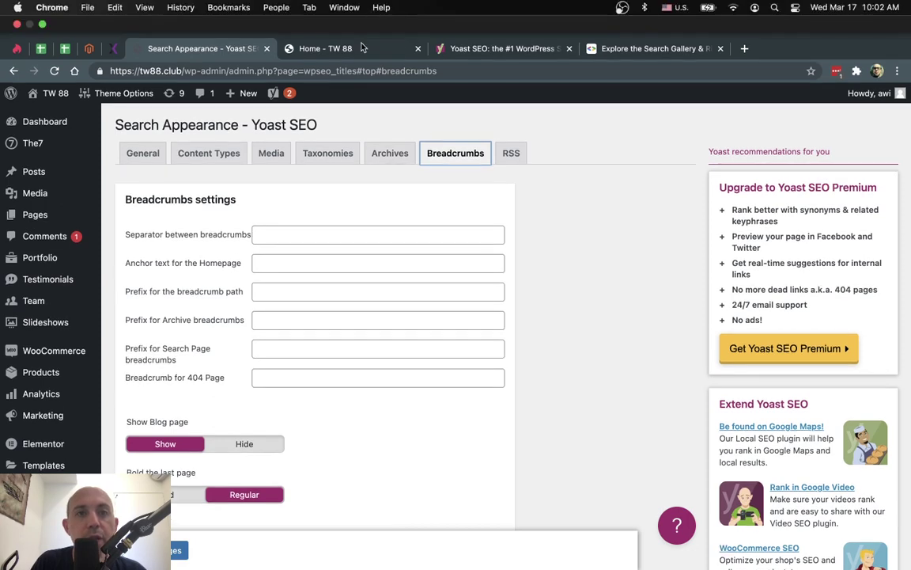
click(324, 48)
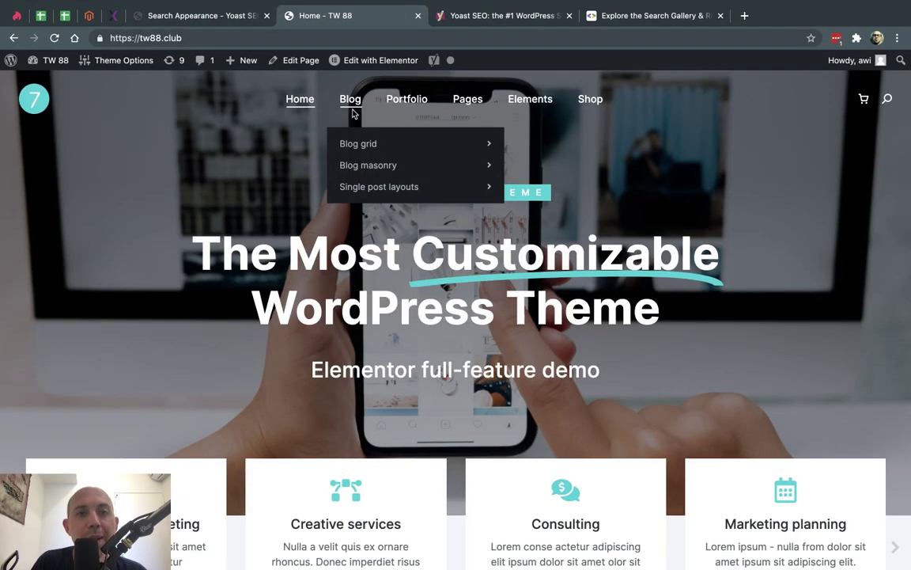
mouse_move(466, 147)
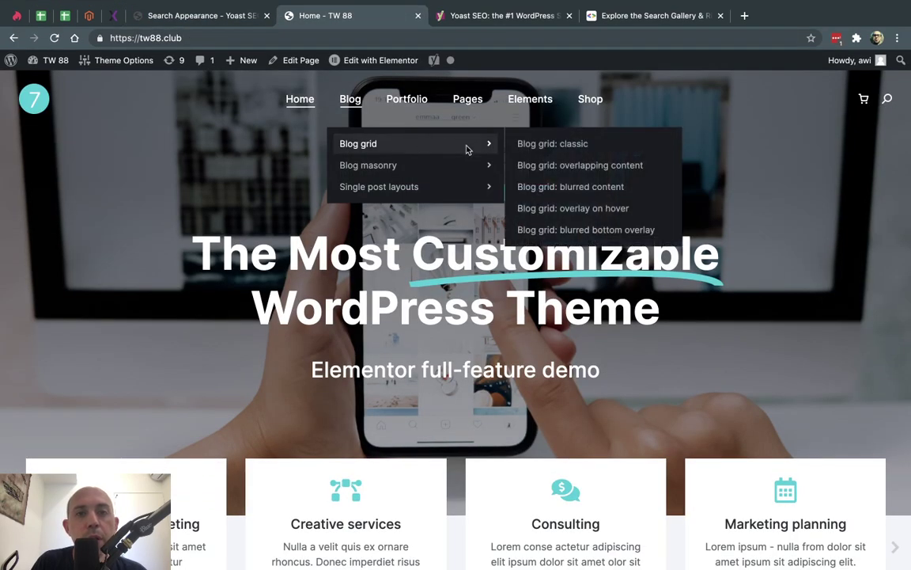
click(544, 147)
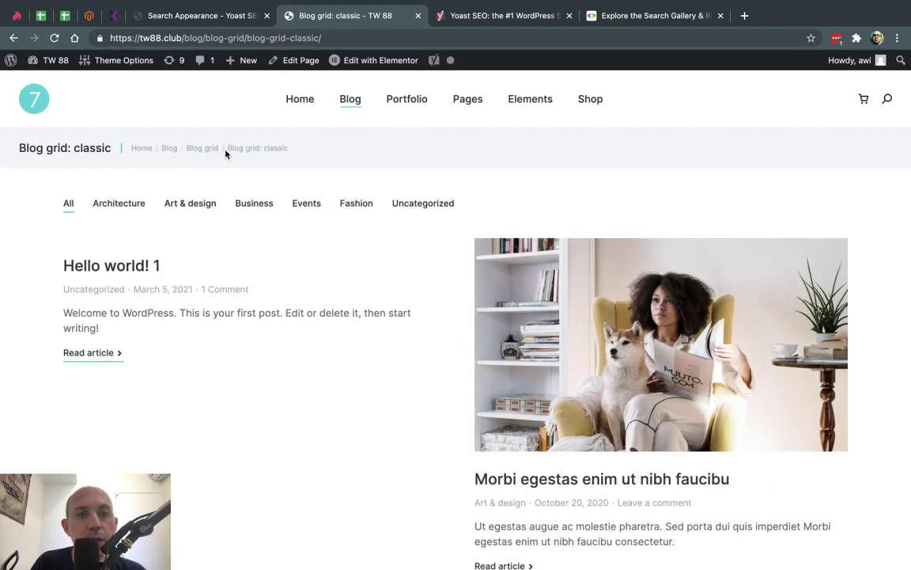
click(237, 16)
- Compare the separator and homepage anchor text fields with the blog page's breadcrumbs
click(274, 200)
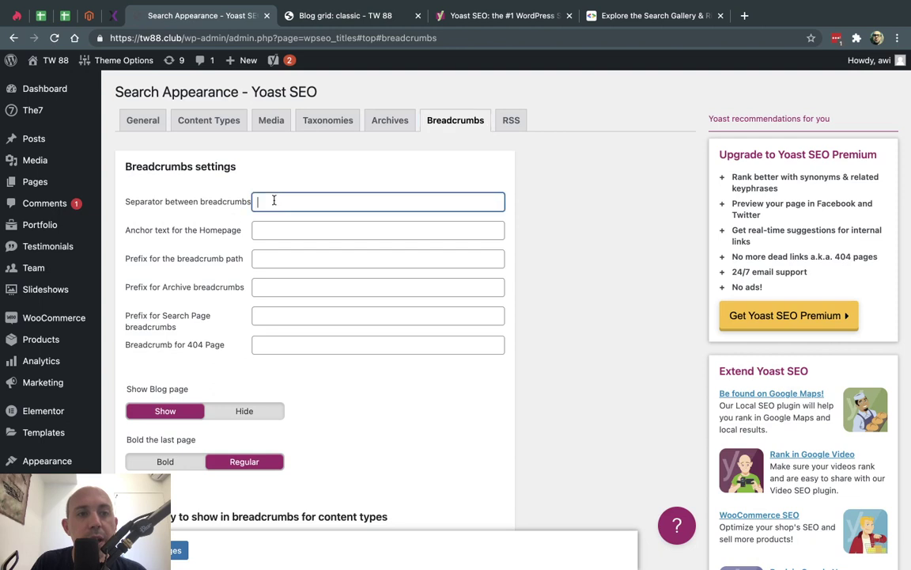
click(225, 230)
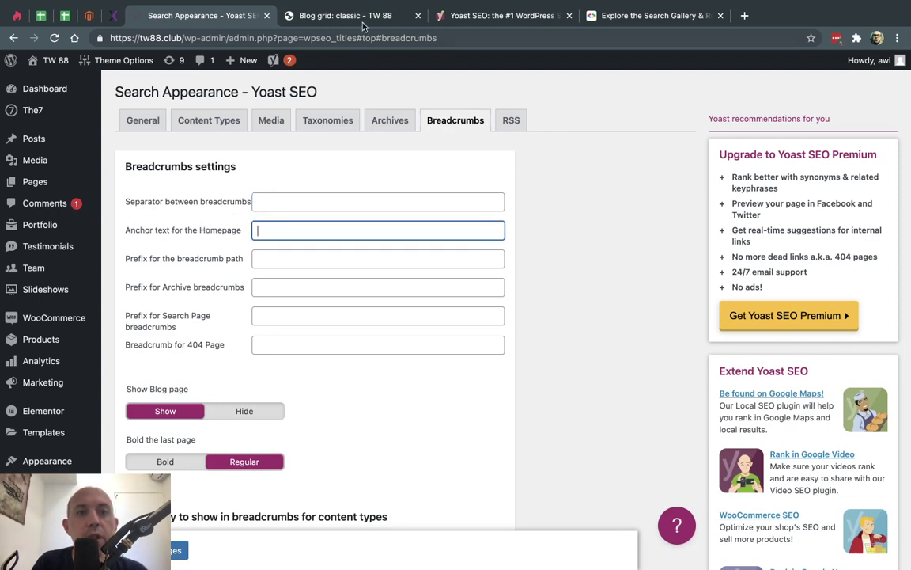
click(360, 20)
click(247, 134)
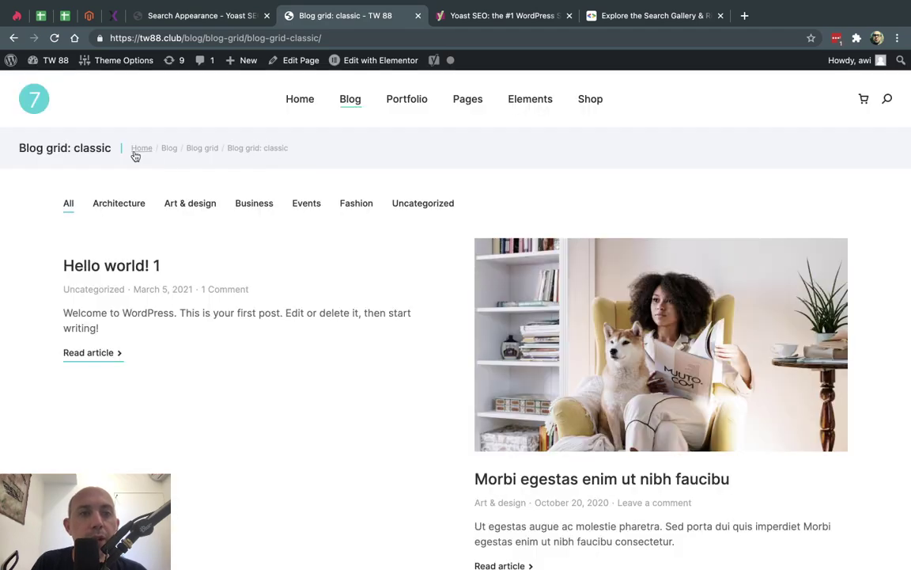
click(202, 16)
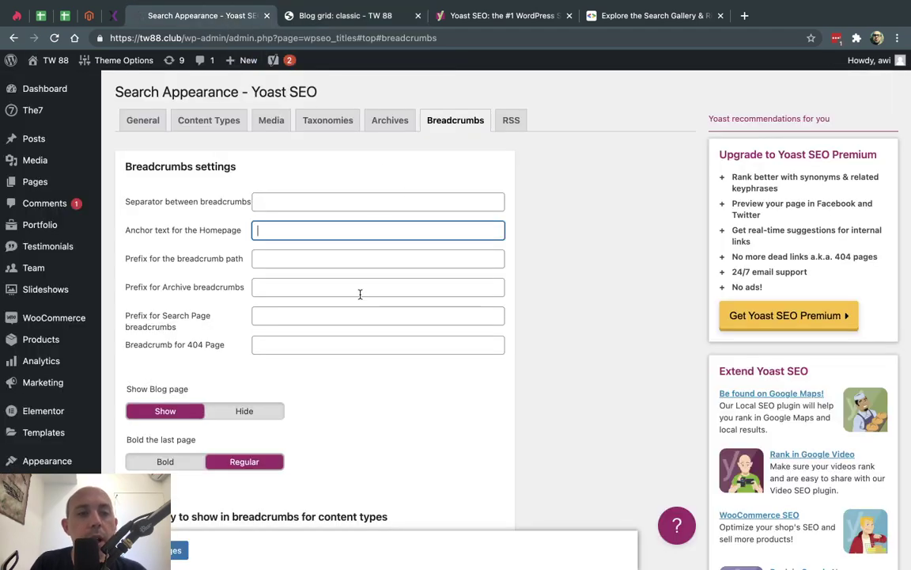
- Look over the remaining breadcrumb options and bring up the RSS feed settings
scroll(360, 295, down, 5)
scroll(360, 298, down, 2)
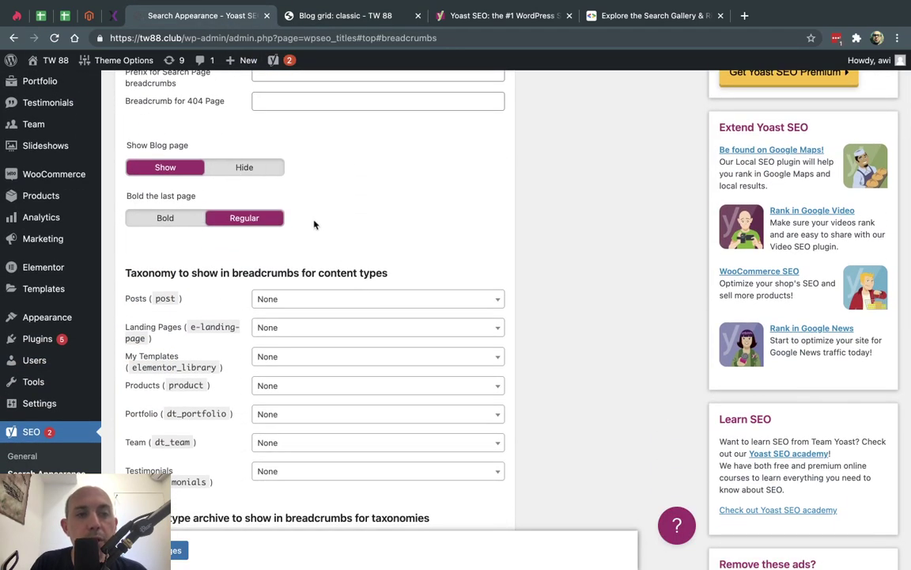
scroll(324, 237, down, 2)
scroll(333, 255, down, 4)
scroll(334, 254, up, 8)
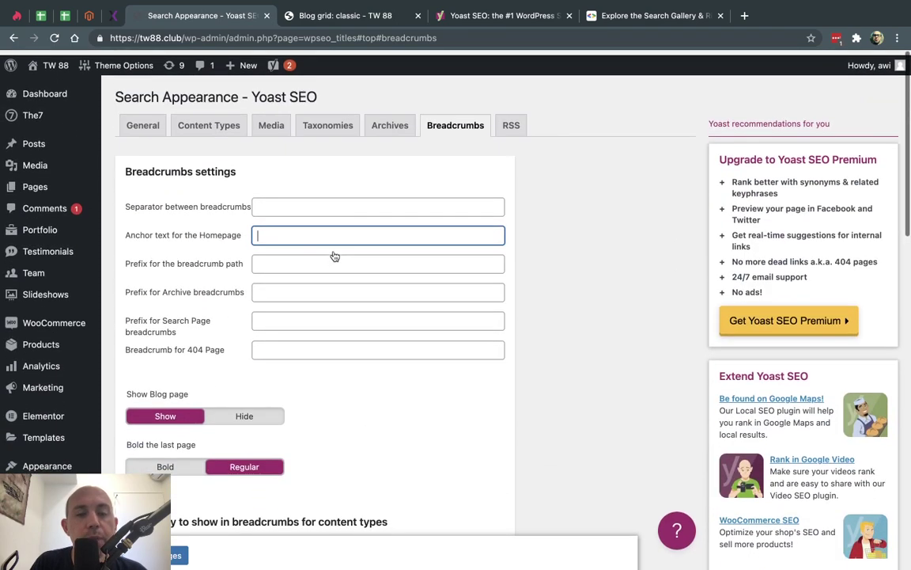
click(511, 122)
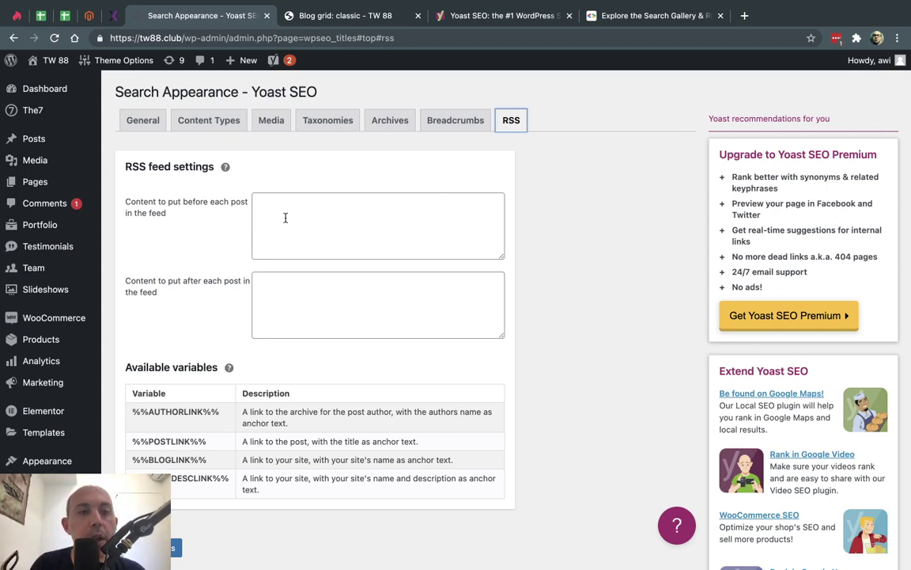
- Go to Yoast's Social settings and glance at the Facebook and organization profile tabs
scroll(71, 379, down, 5)
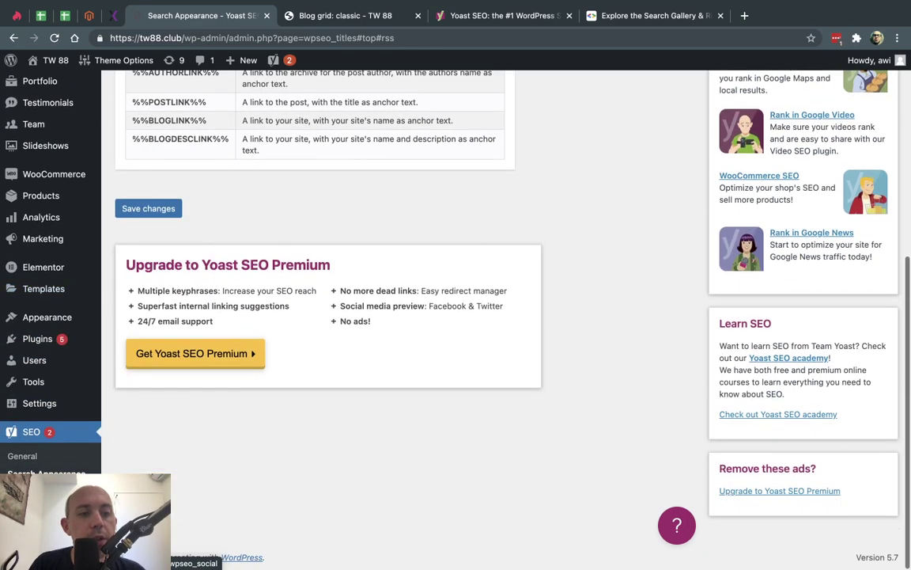
click(28, 490)
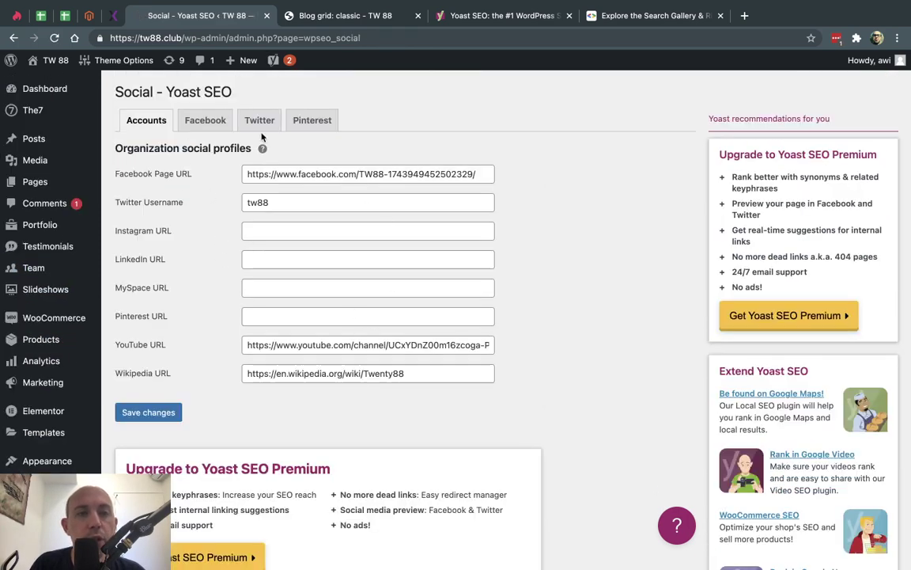
click(207, 121)
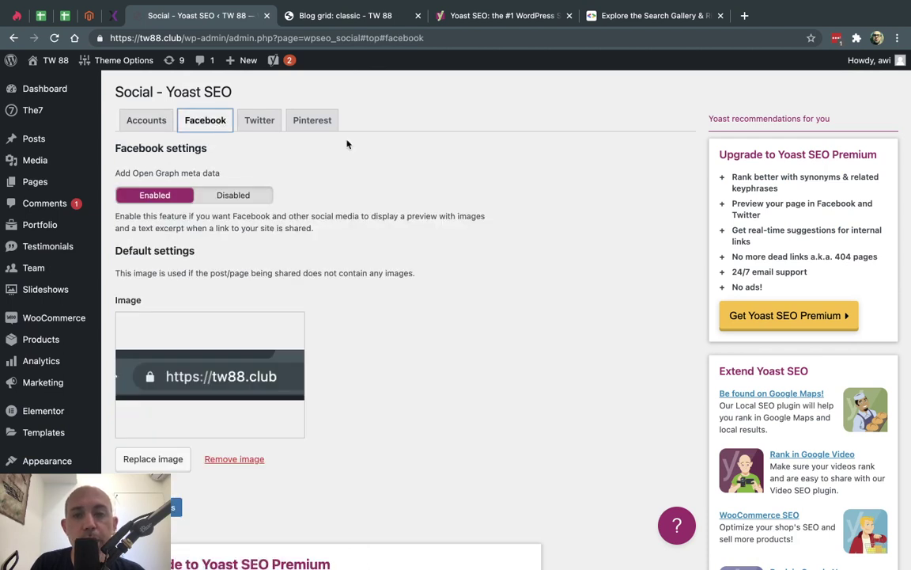
click(151, 120)
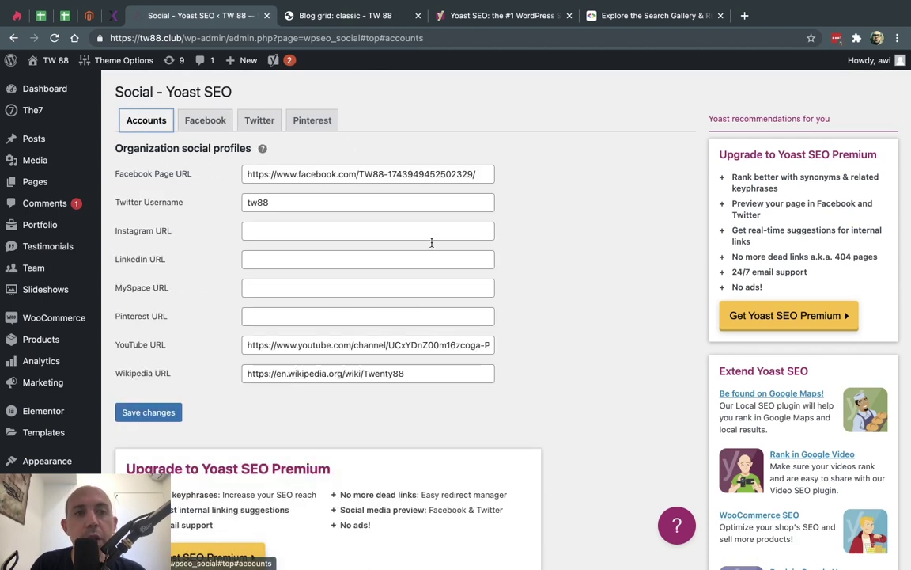
- Confirm that Add Open Graph meta data is enabled on the Facebook tab
mouse_move(32, 525)
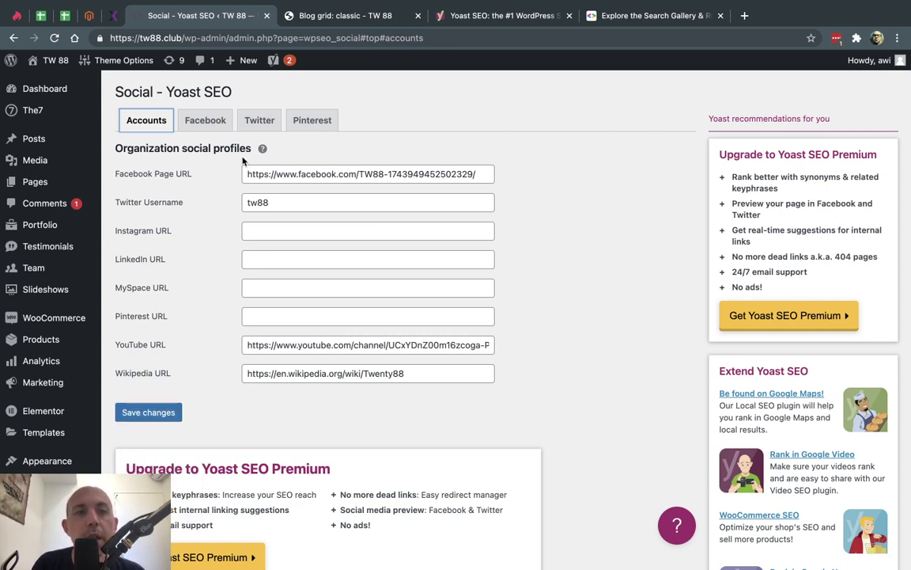
click(205, 120)
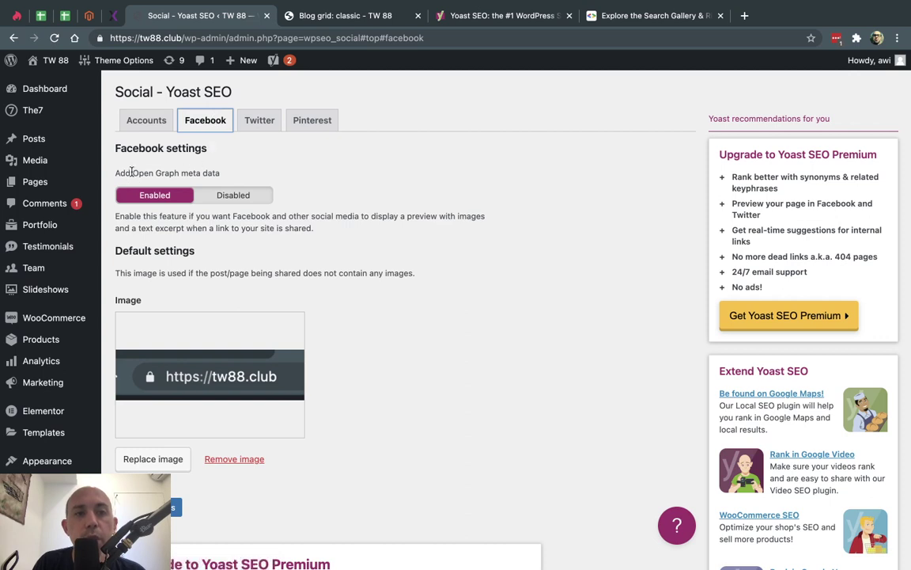
drag(132, 170, 215, 170)
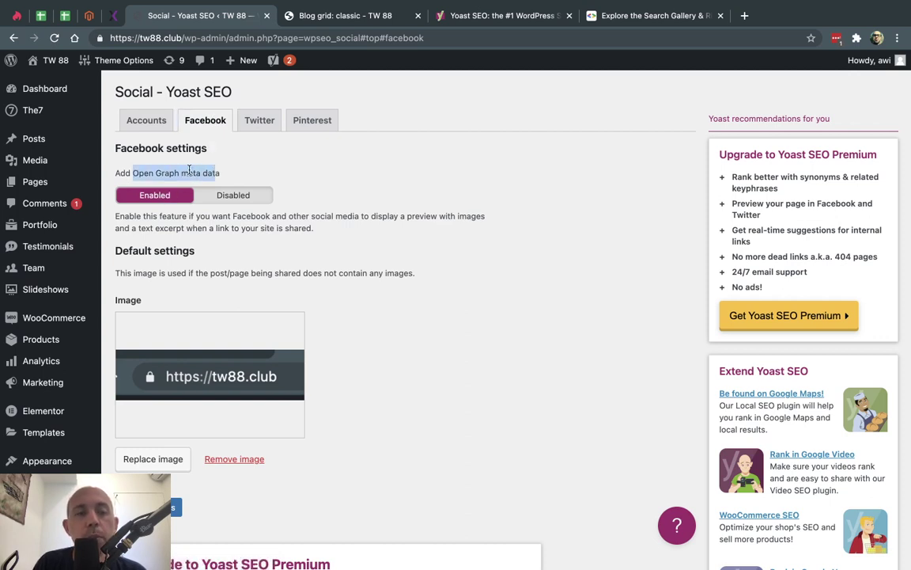
triple_click(212, 173)
- View the Twitter and Pinterest social tabs, then go back to the Facebook settings
click(259, 120)
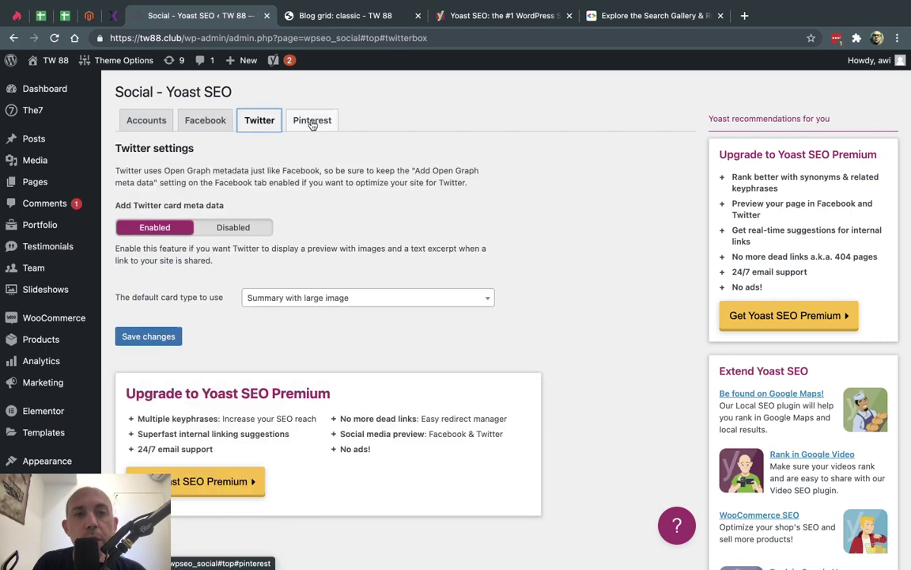
click(311, 120)
click(215, 122)
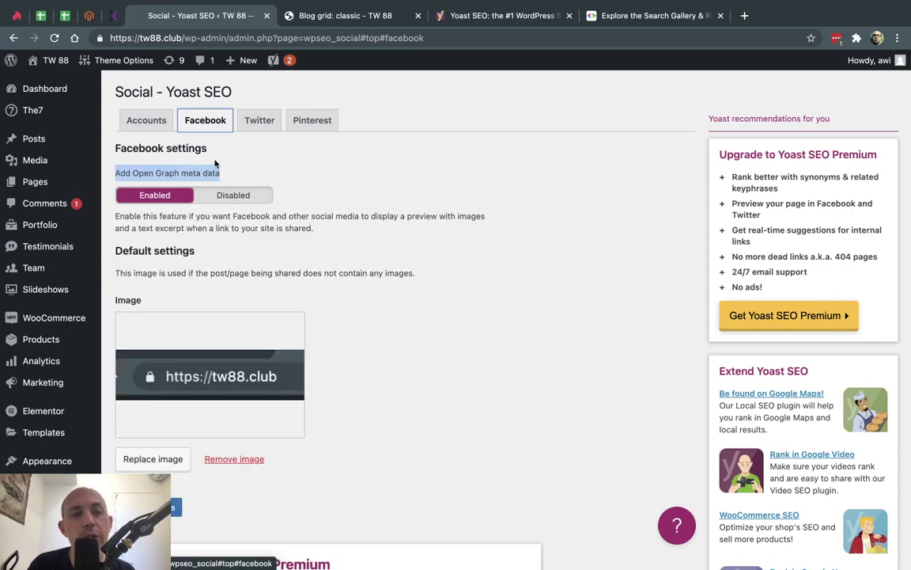
click(276, 179)
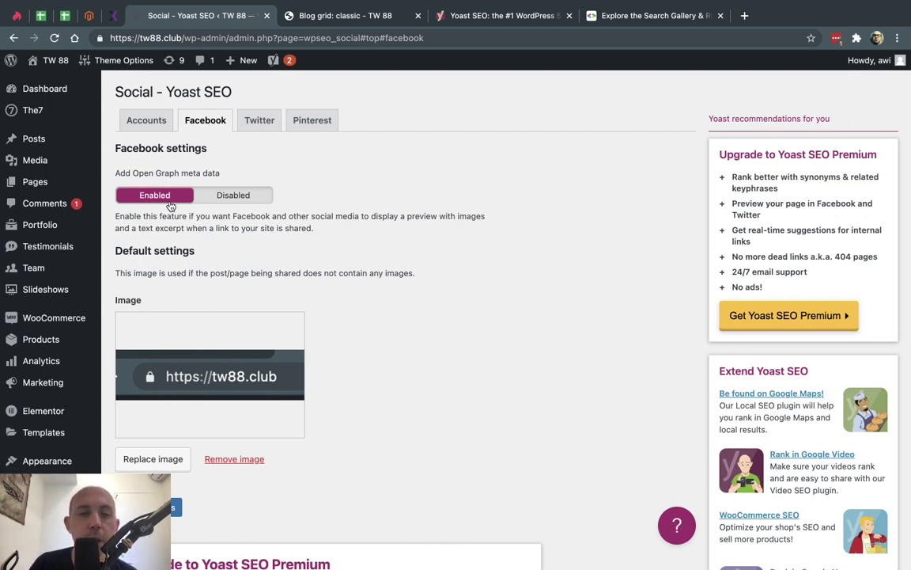
scroll(428, 335, down, 5)
scroll(427, 335, up, 5)
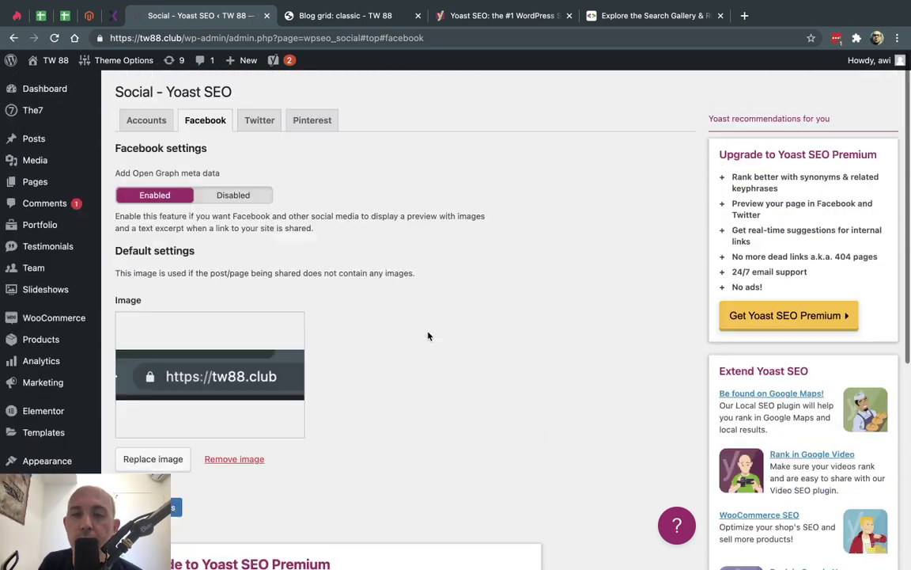
scroll(73, 407, down, 5)
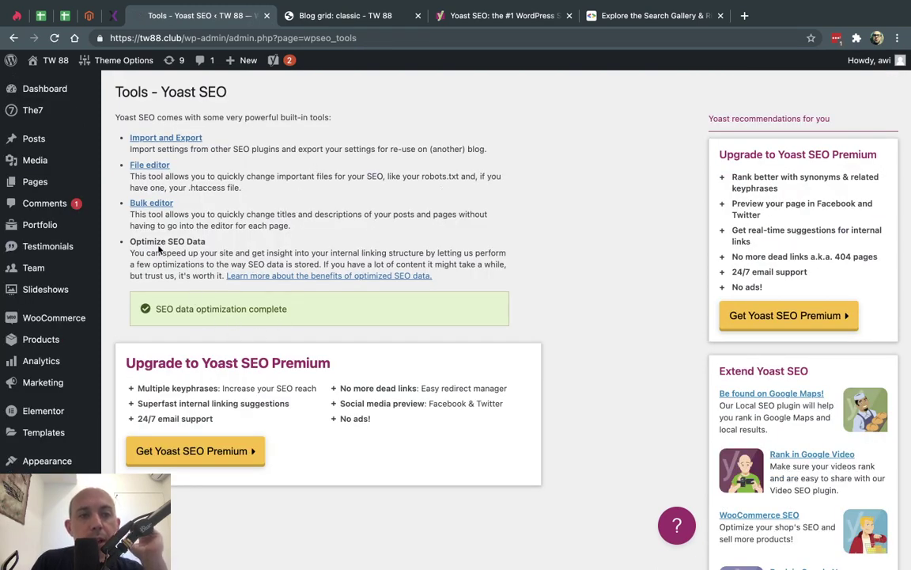
triple_click(175, 308)
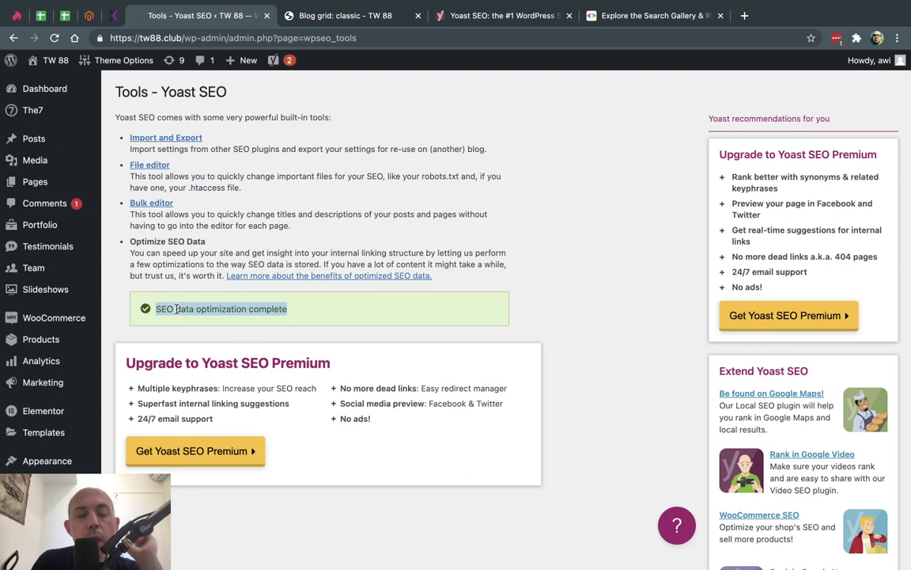
double_click(176, 309)
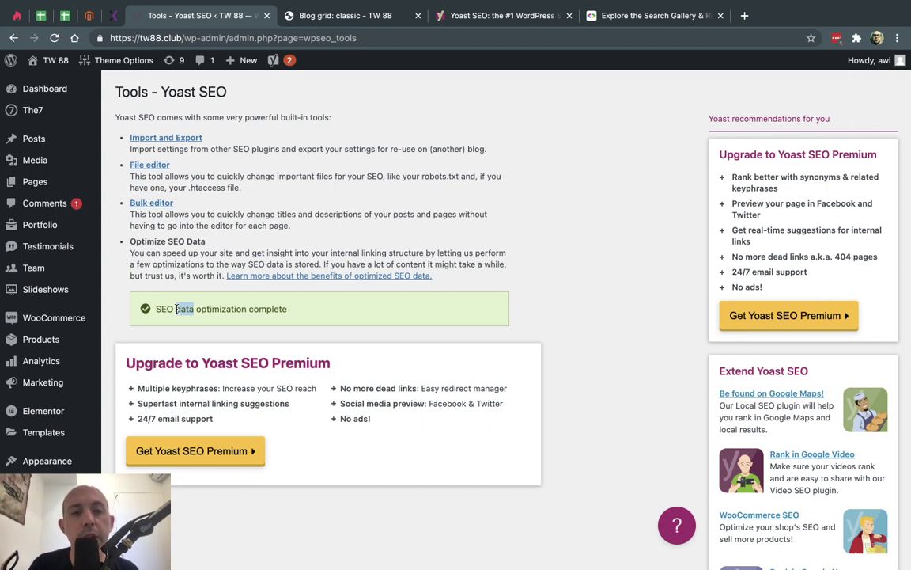
triple_click(176, 308)
click(192, 282)
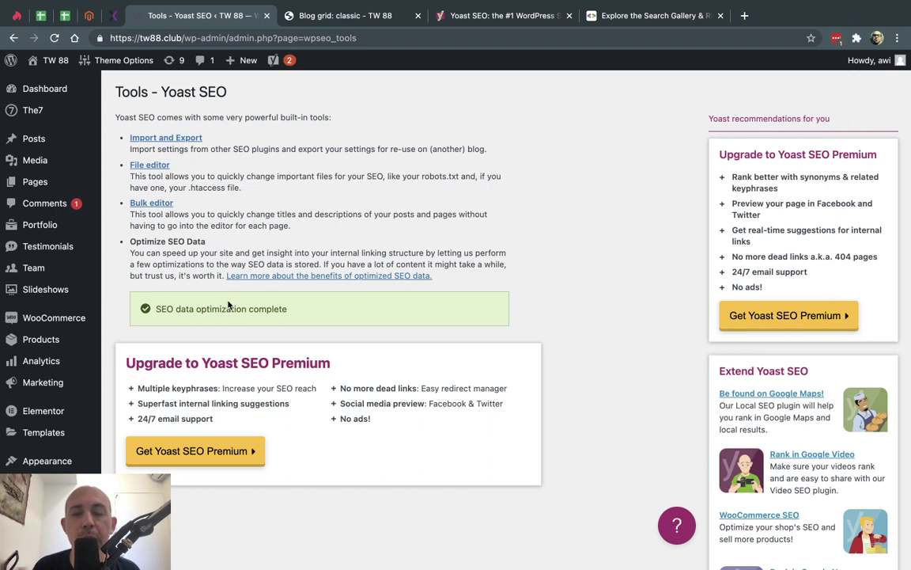
triple_click(211, 309)
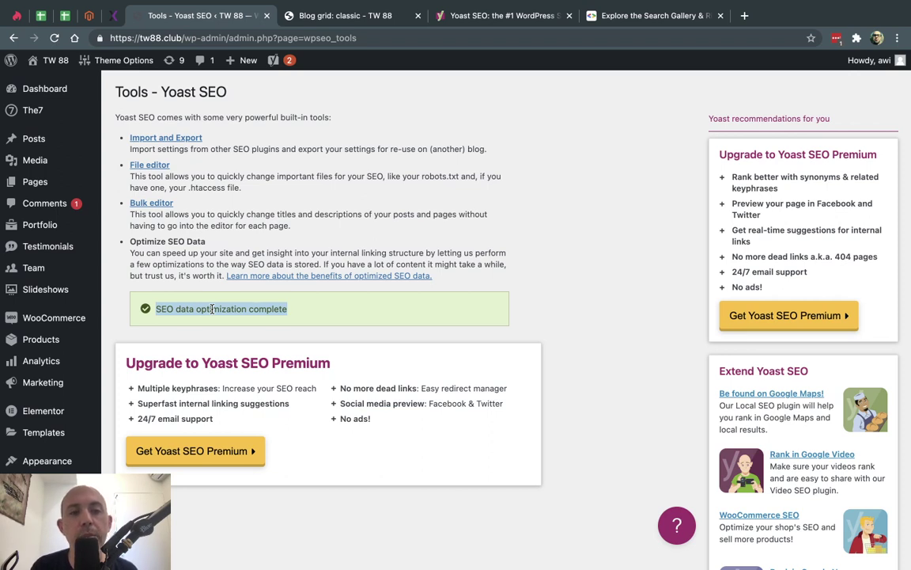
click(212, 309)
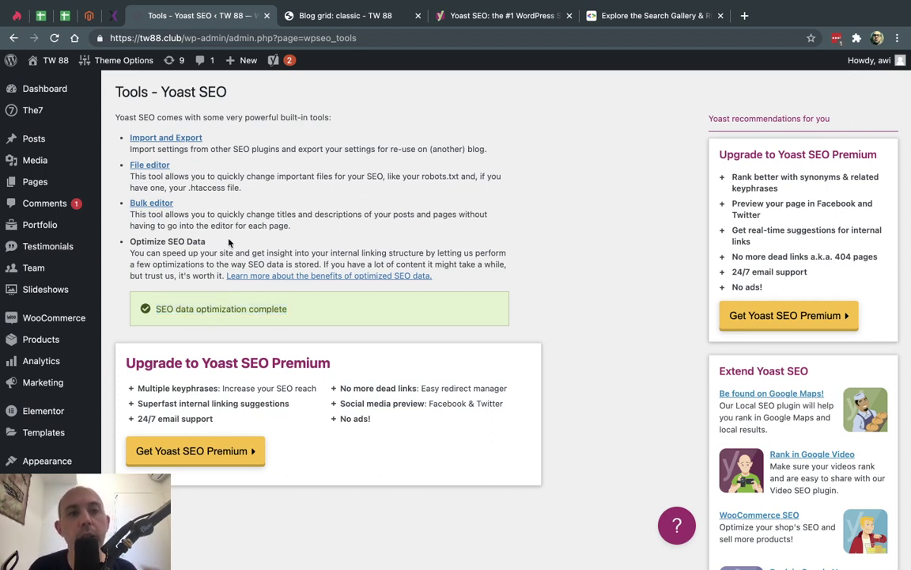
click(177, 139)
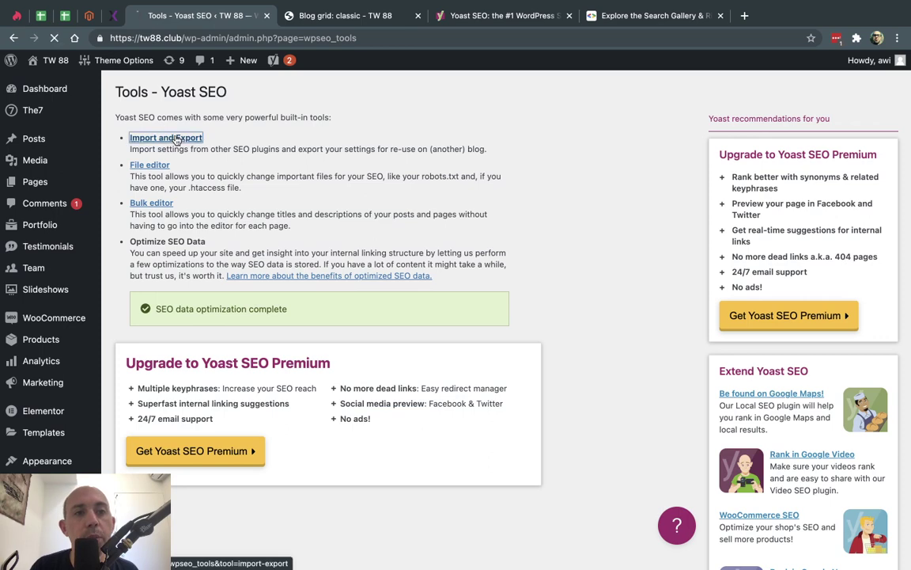
- Export the Yoast SEO settings and copy the generated settings text
scroll(177, 139, down, 3)
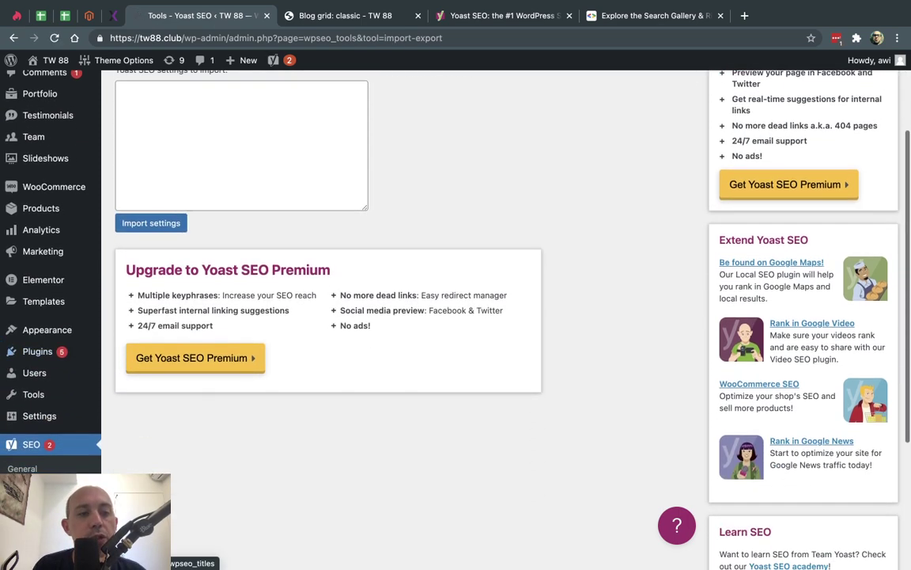
scroll(230, 174, up, 4)
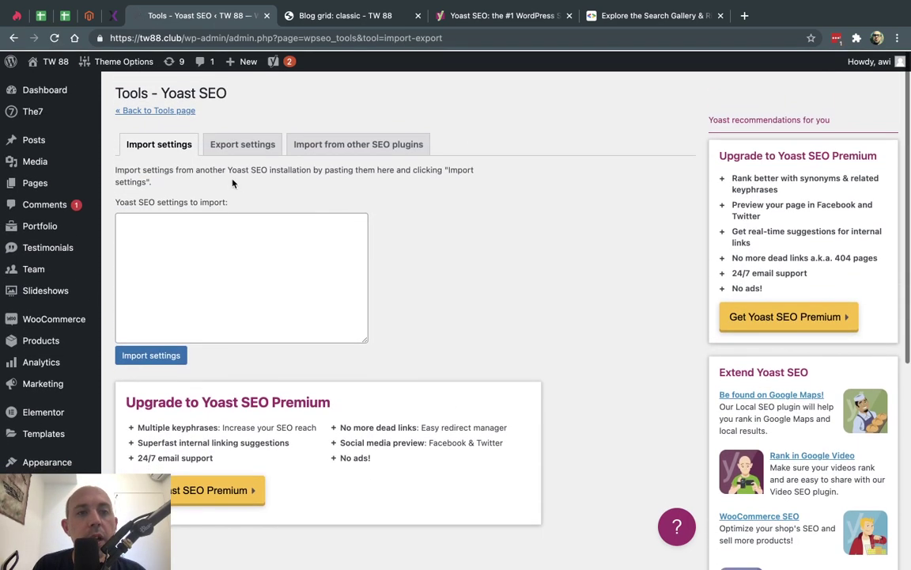
click(229, 148)
click(187, 192)
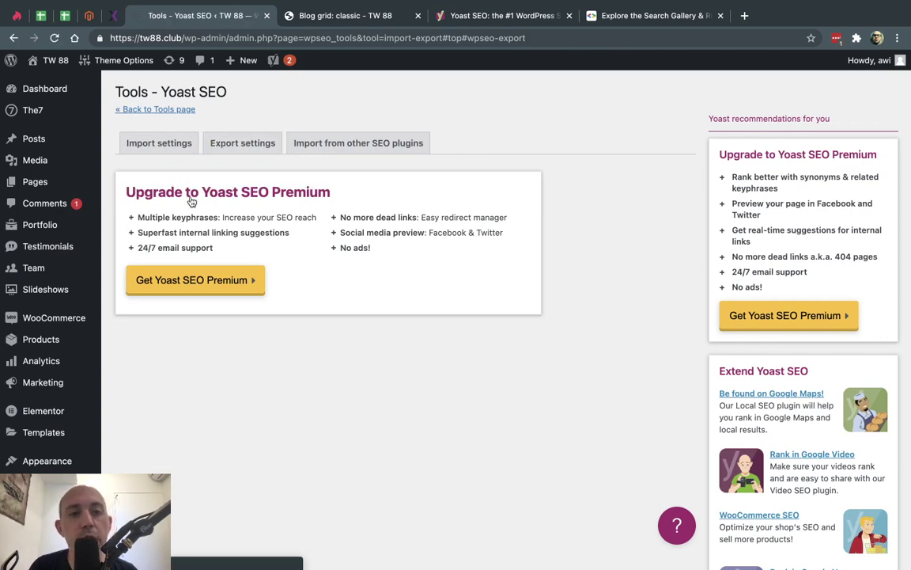
click(221, 284)
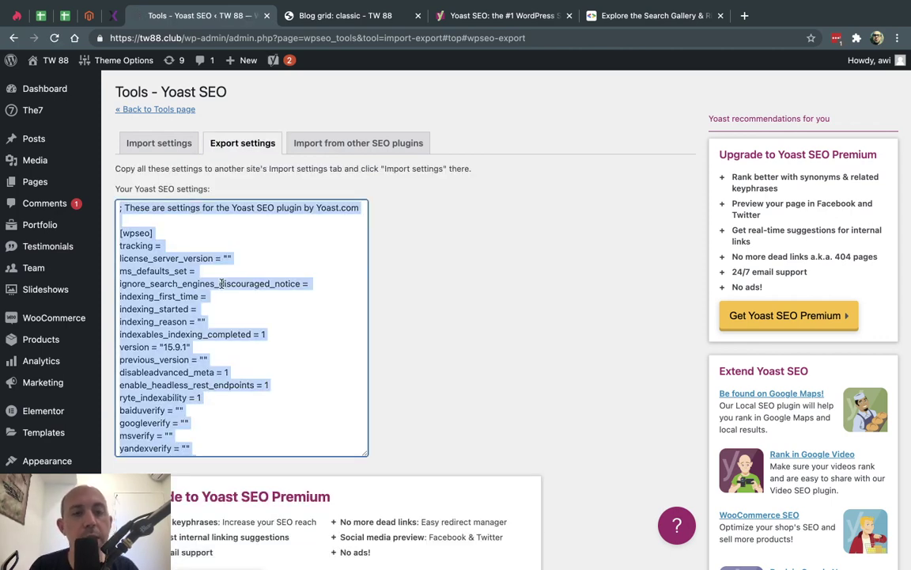
scroll(299, 323, down, 10)
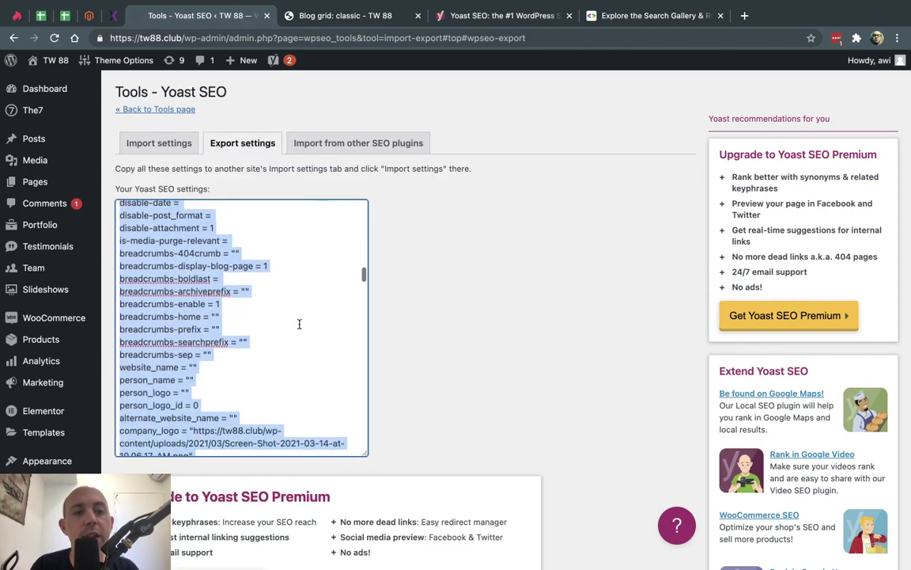
scroll(299, 323, down, 1)
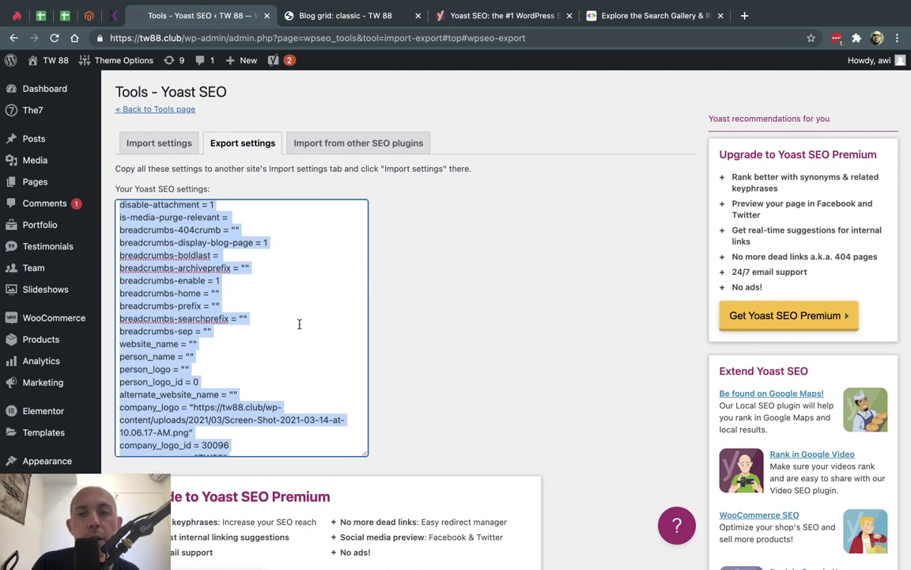
scroll(299, 323, down, 5)
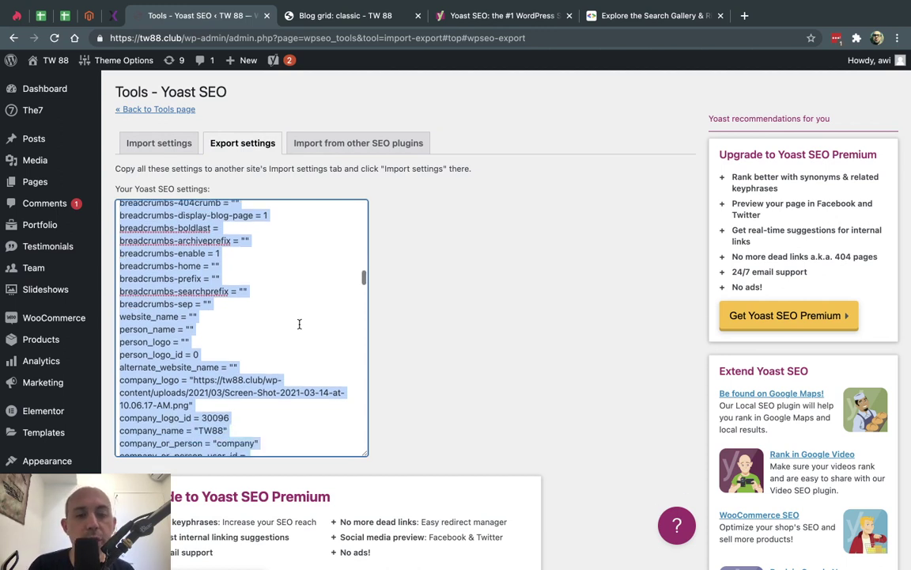
click(385, 248)
- Paste the exported settings into the Import settings box, then show the Posts list
click(185, 150)
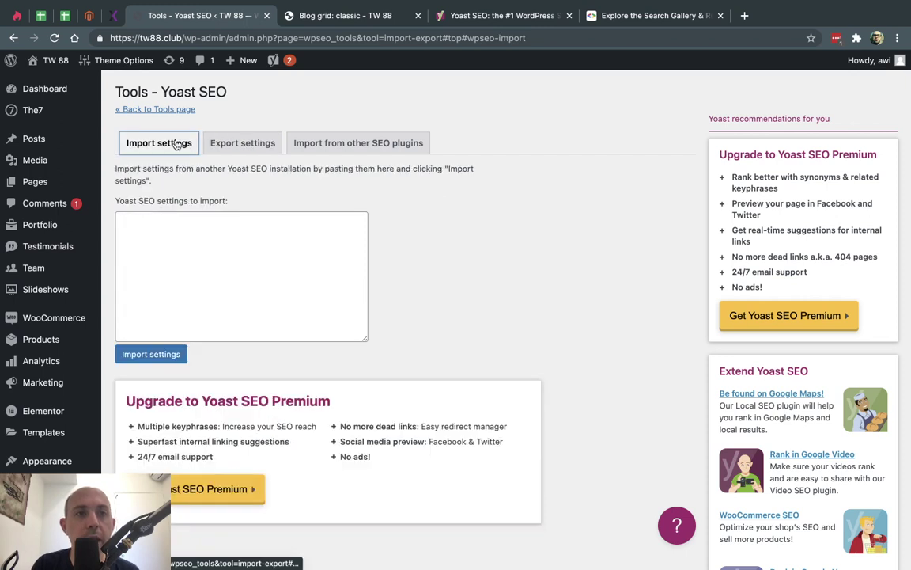
click(224, 237)
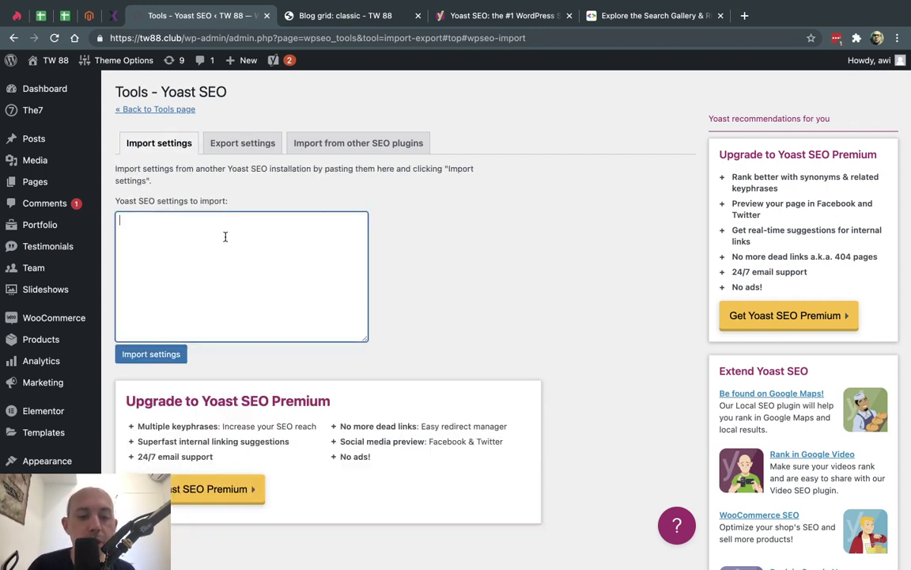
key(super+v)
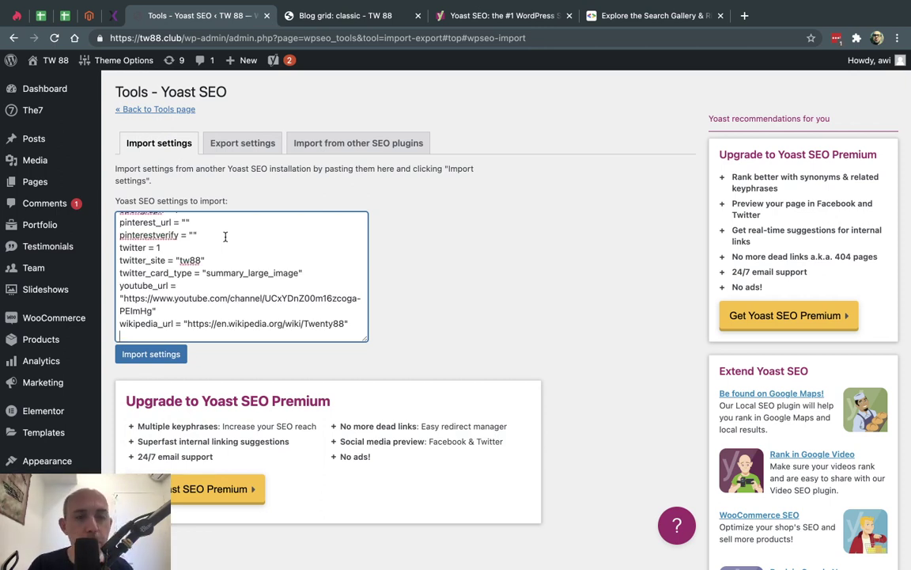
click(266, 172)
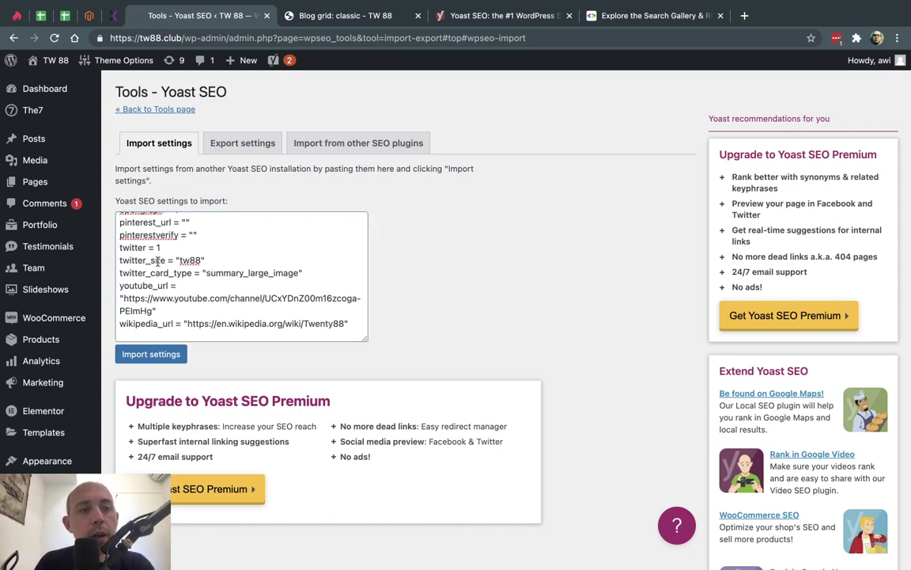
mouse_move(69, 384)
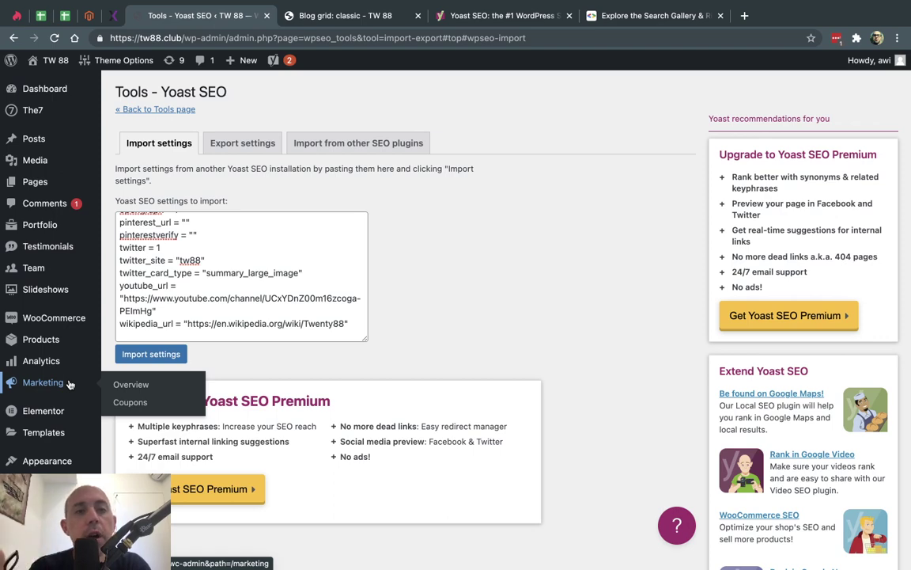
click(41, 138)
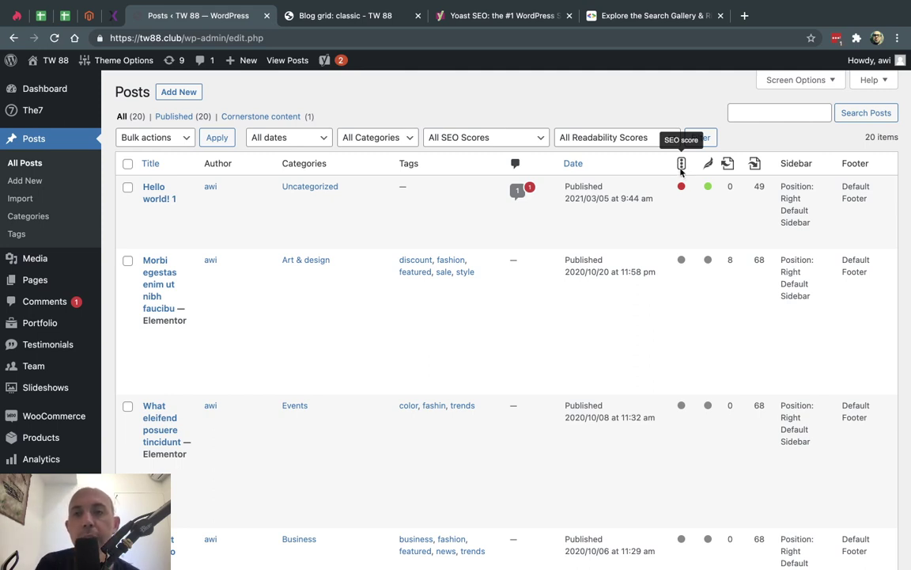
mouse_move(680, 187)
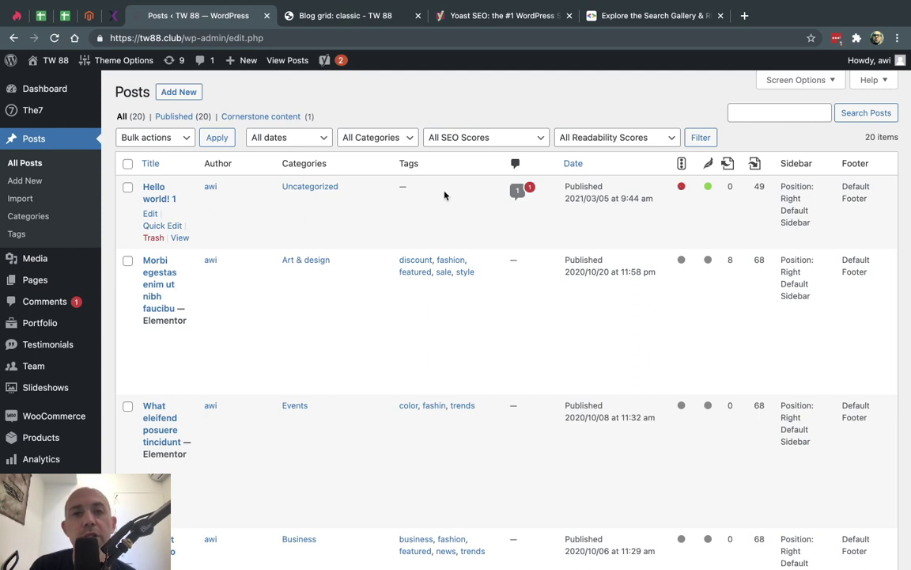
click(626, 138)
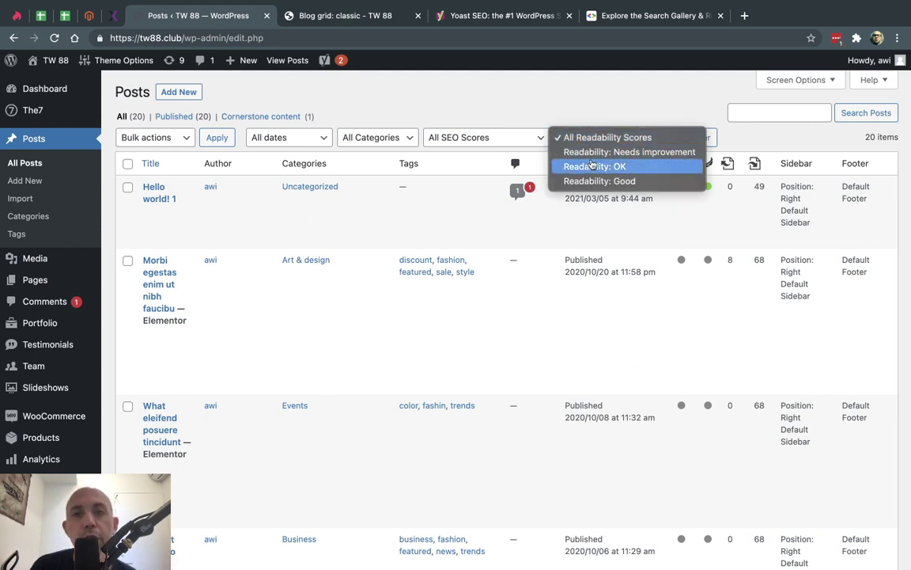
click(522, 129)
click(518, 133)
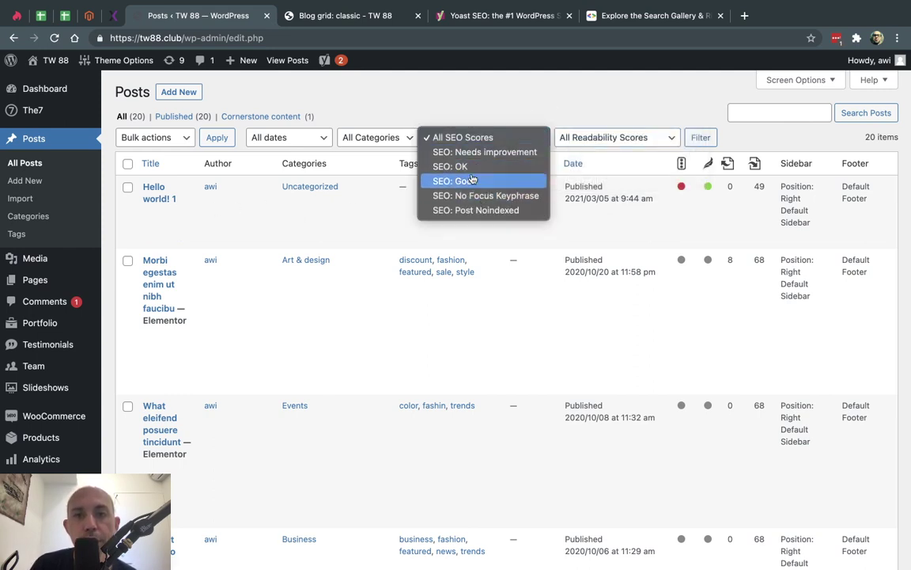
click(642, 154)
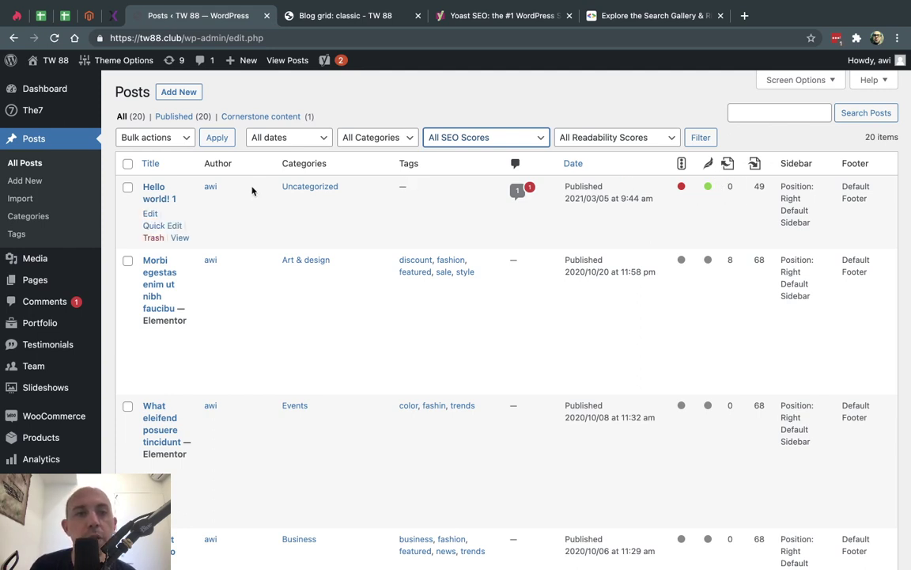
click(148, 192)
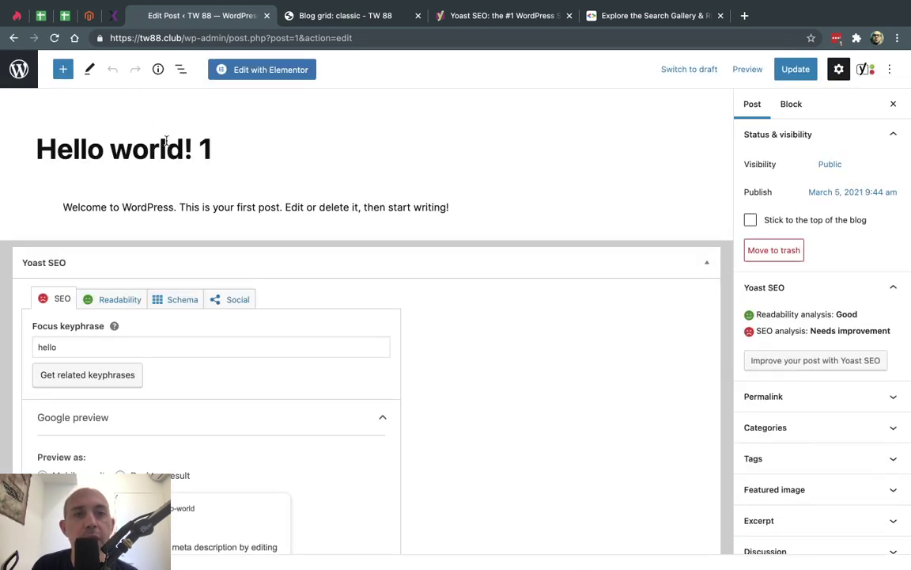
click(215, 205)
click(493, 211)
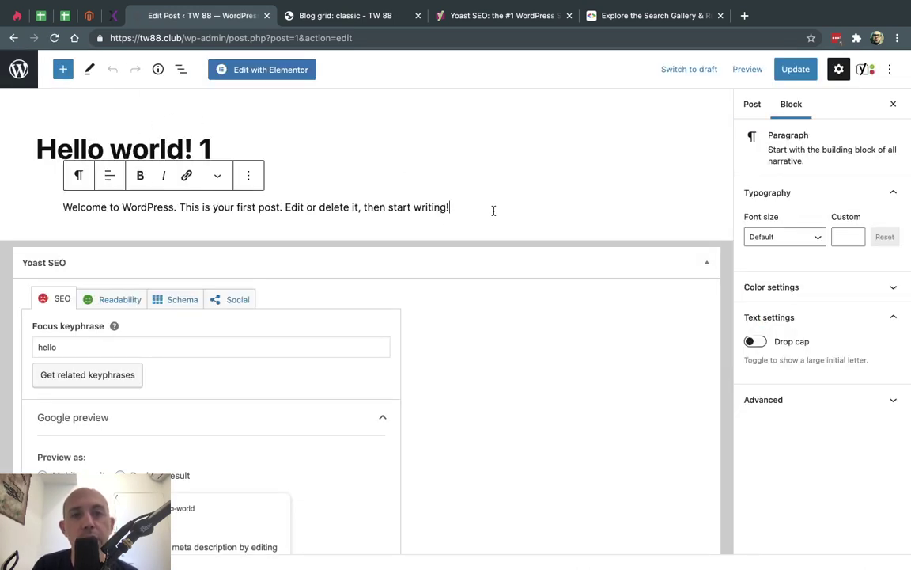
click(714, 266)
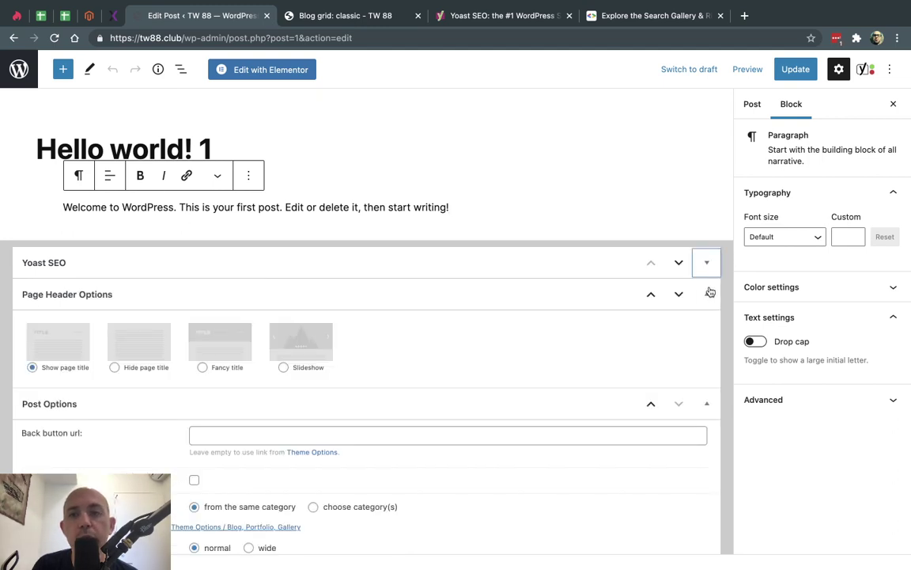
click(706, 293)
click(706, 326)
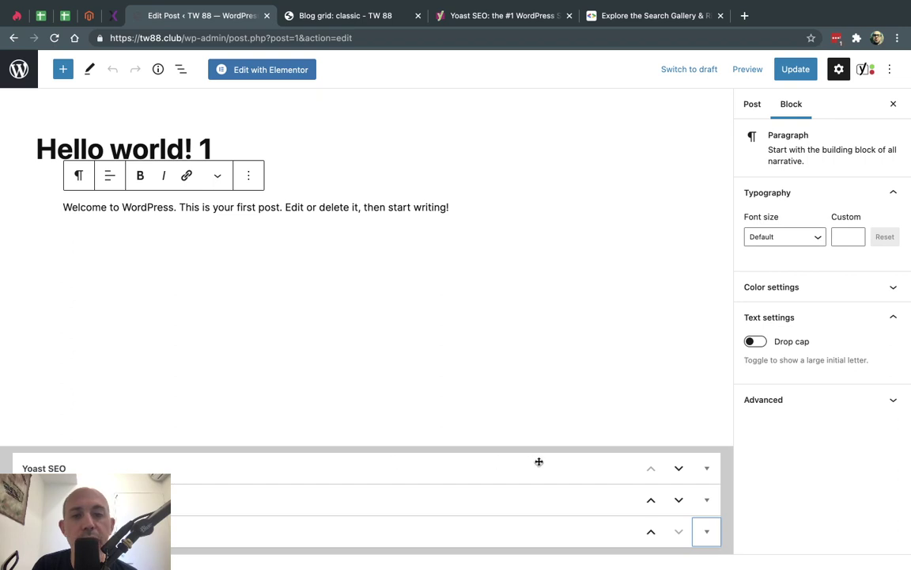
click(709, 468)
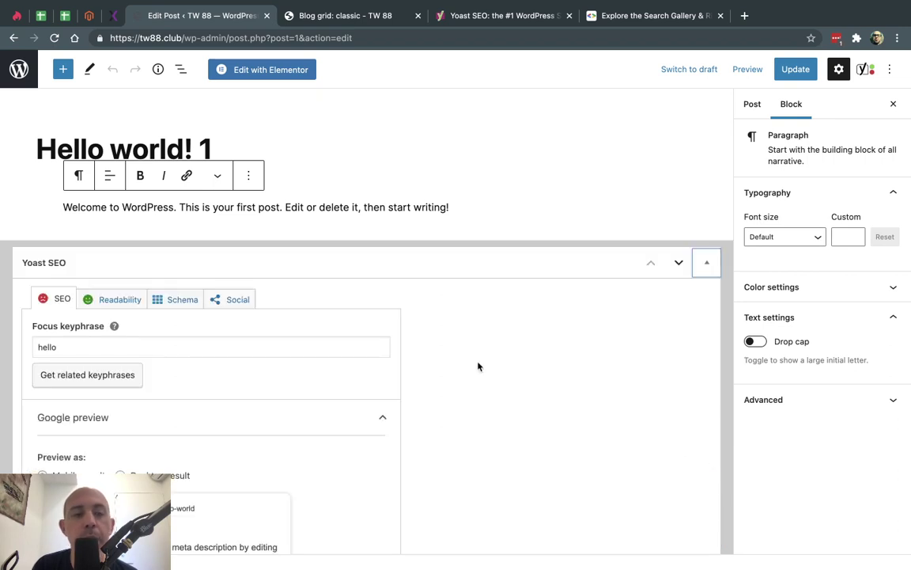
scroll(477, 366, down, 2)
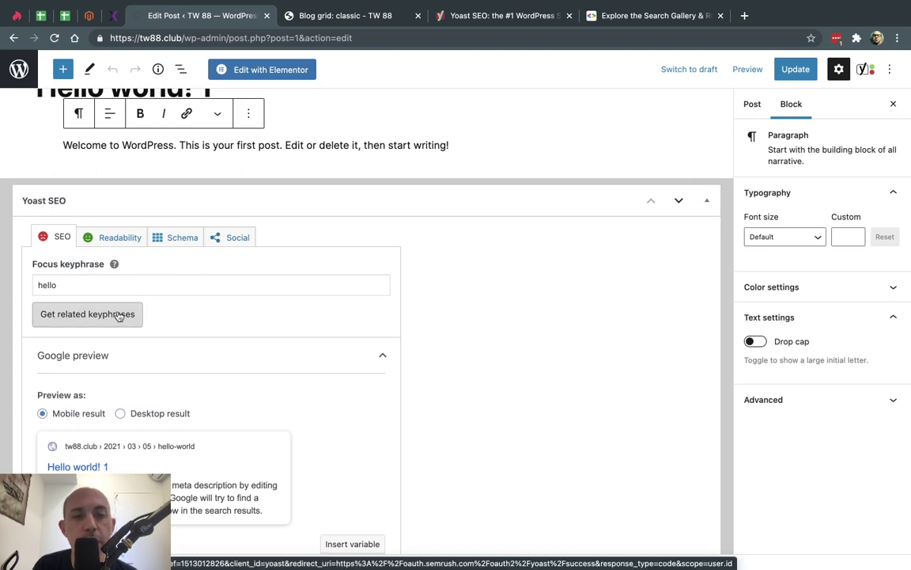
click(118, 314)
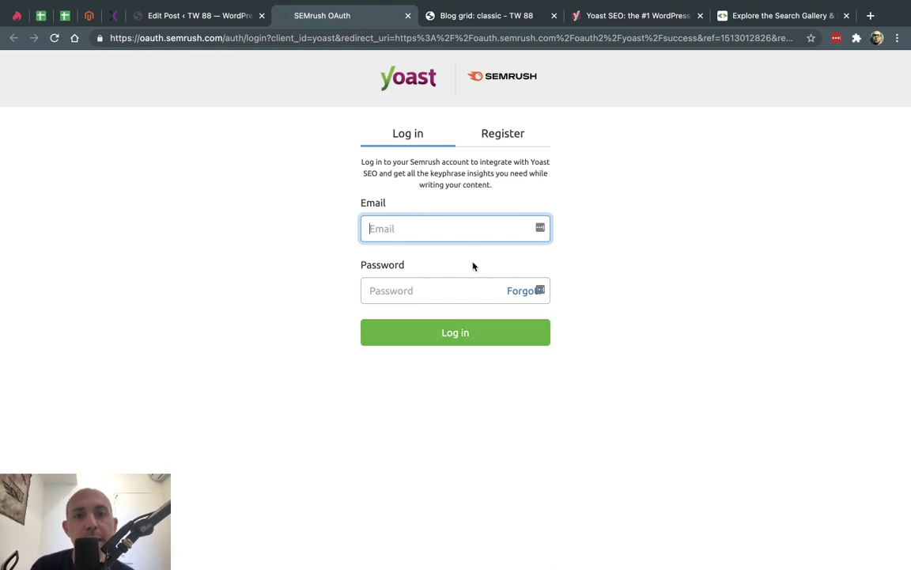
click(408, 16)
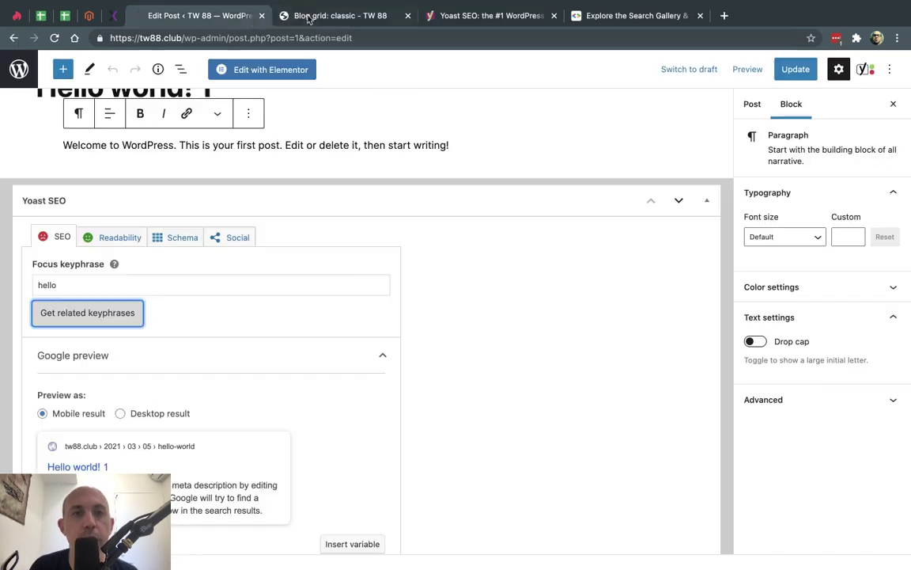
scroll(487, 305, down, 3)
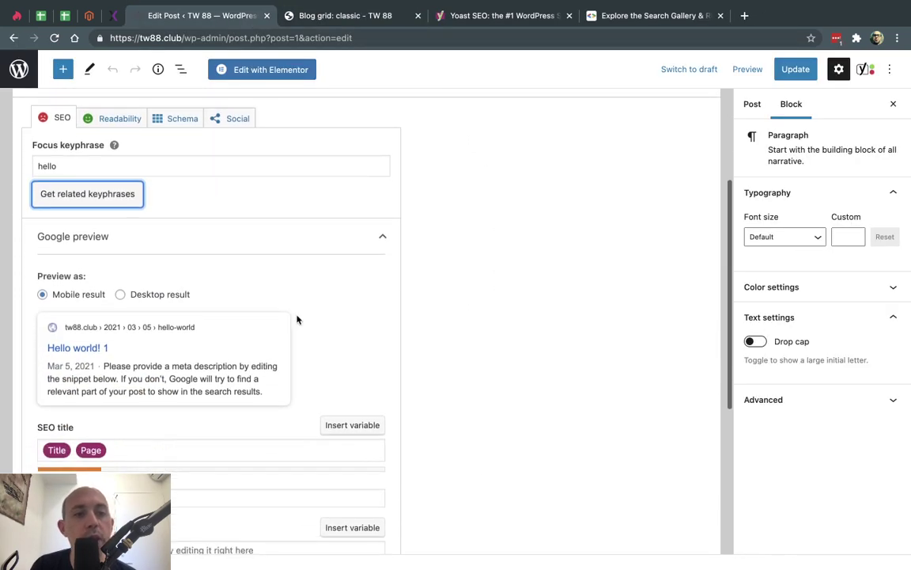
- Type filler text into the SEO title, then delete it, leaving only Title and Page
scroll(296, 317, down, 3)
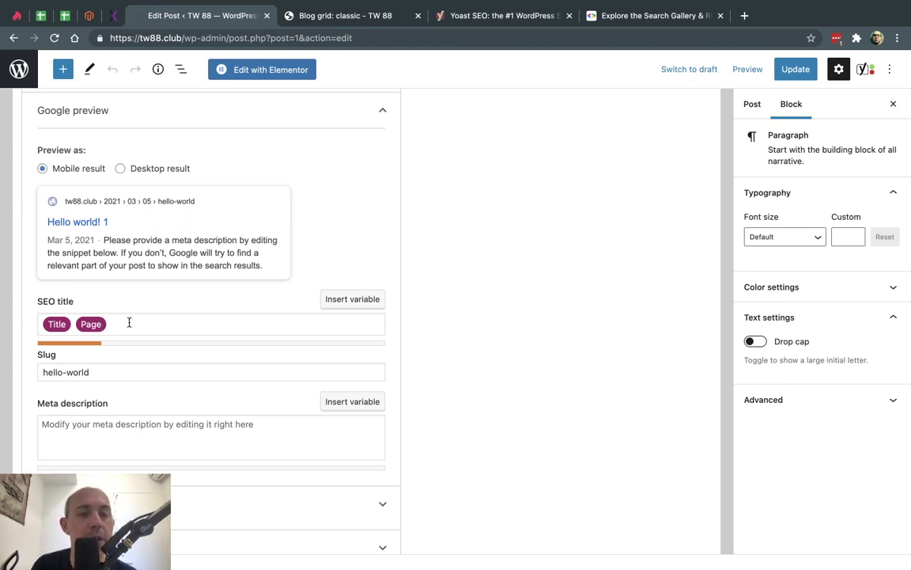
click(129, 322)
text(dsljksjghskdghkjhjkhgdf)
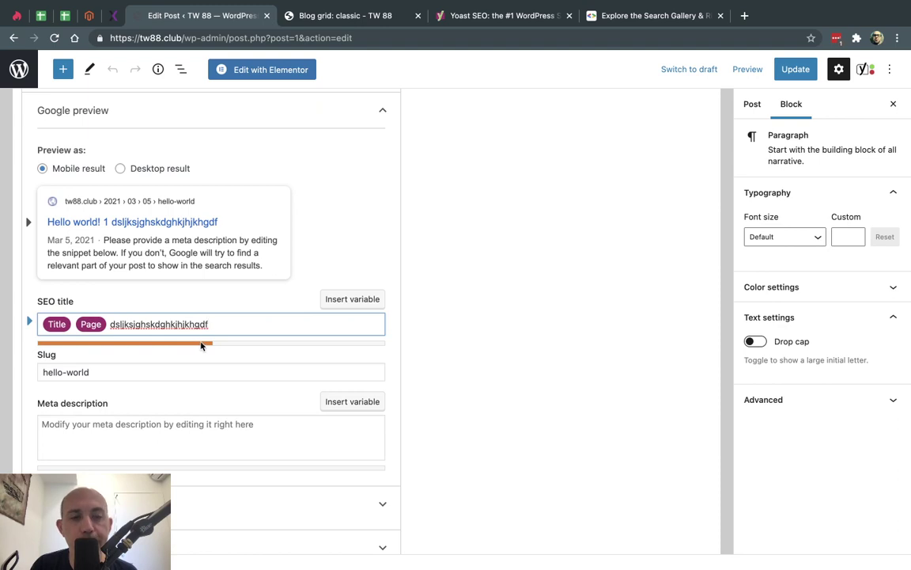
text(ksfjh kfh fkjhjkdhg)
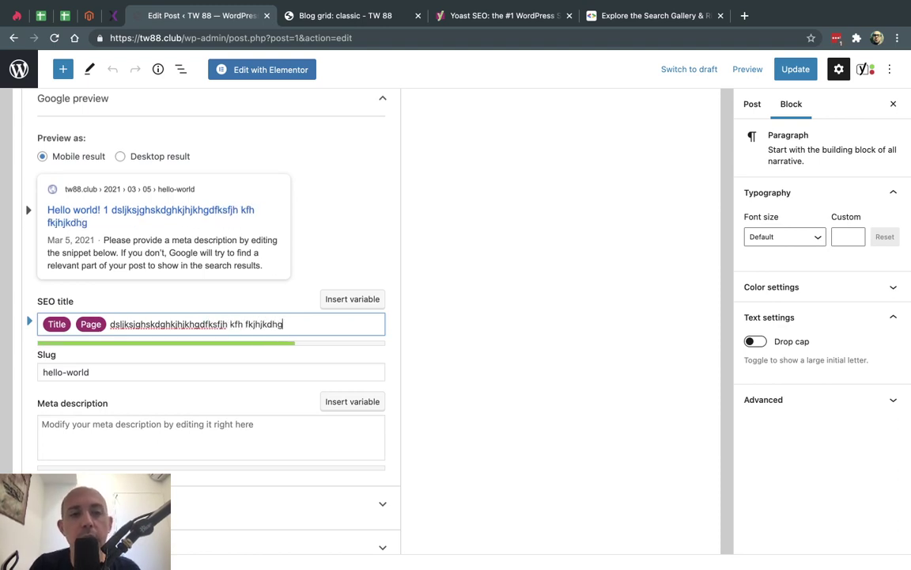
text(gfdjgh fkdjghfd kjgh dfkjghfd kjg)
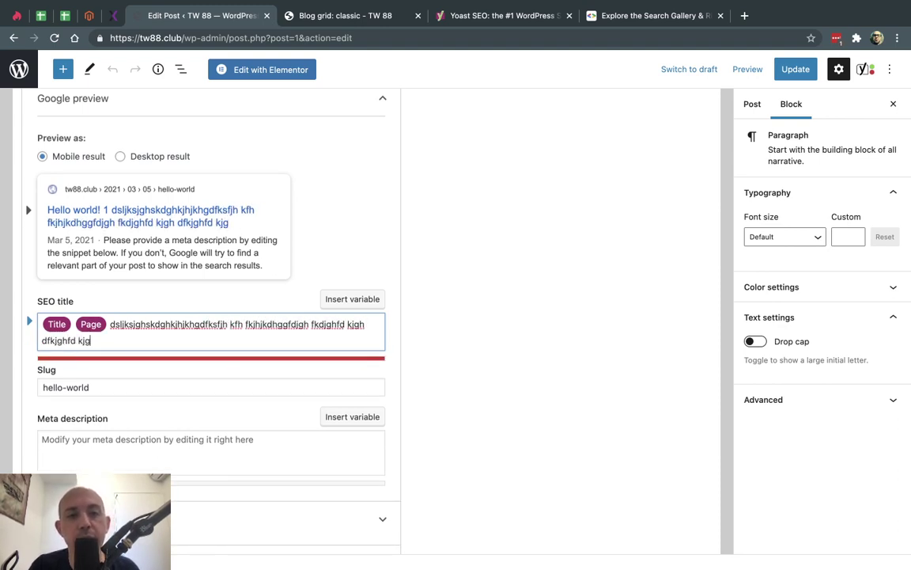
text(g fiurshgiur ehg)
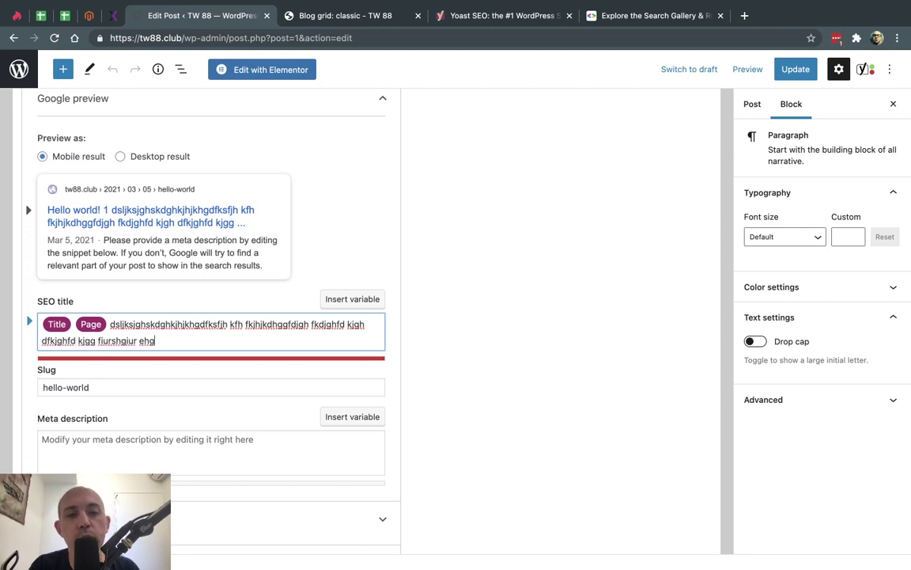
key(super+shift+Left)
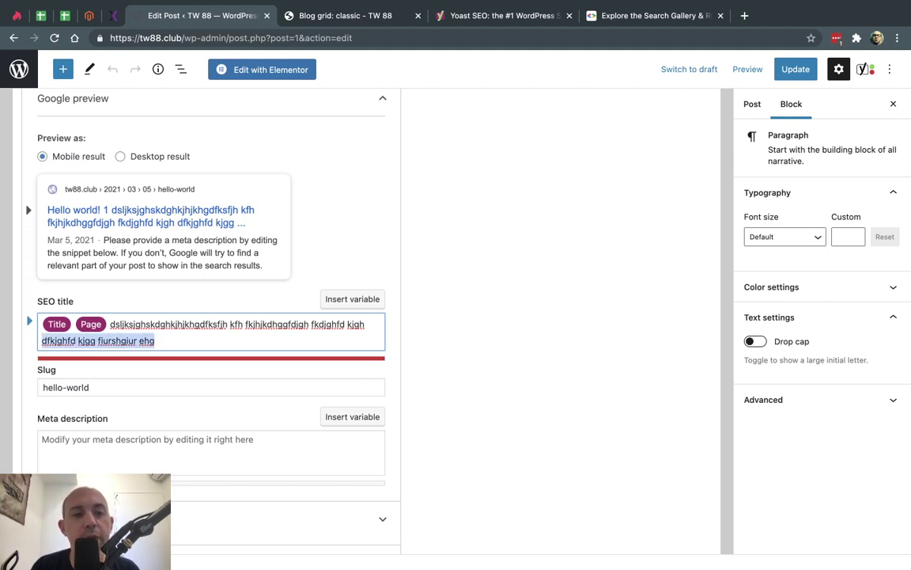
key(shift+Left)
key(shift+Left)
key(shift+Left)
key(shift+Left)
key(shift+Left)
key(shift+Left)
key(shift+Left)
key(shift+Left)
key(shift+Left)
key(shift+Left)
key(shift+Left)
key(shift+Left)
key(shift+Left)
key(shift+Left)
key(shift+Left)
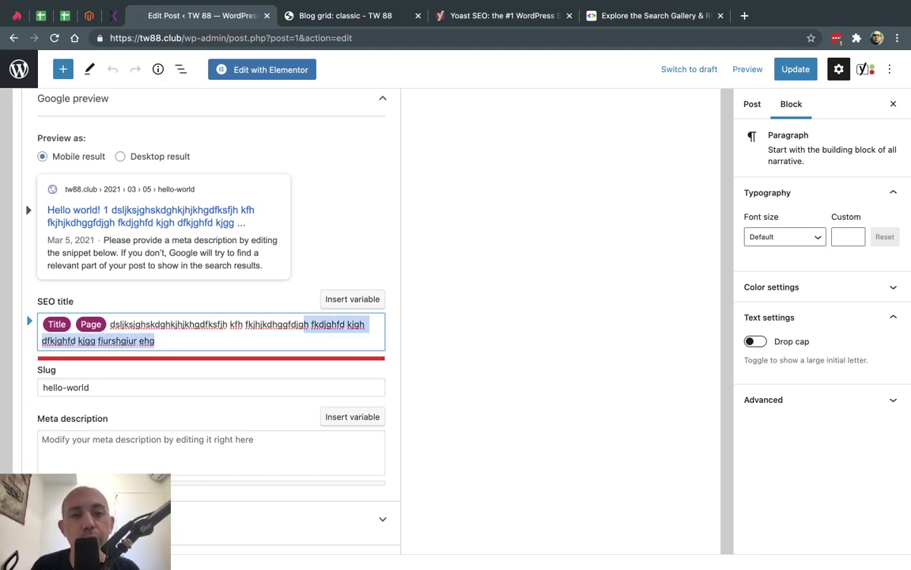
key(shift+Left)
key(shift+Left)
key(shift+Left)
key(shift+Left)
key(shift+Left)
key(shift+Left)
key(shift+Left)
key(BackSpace)
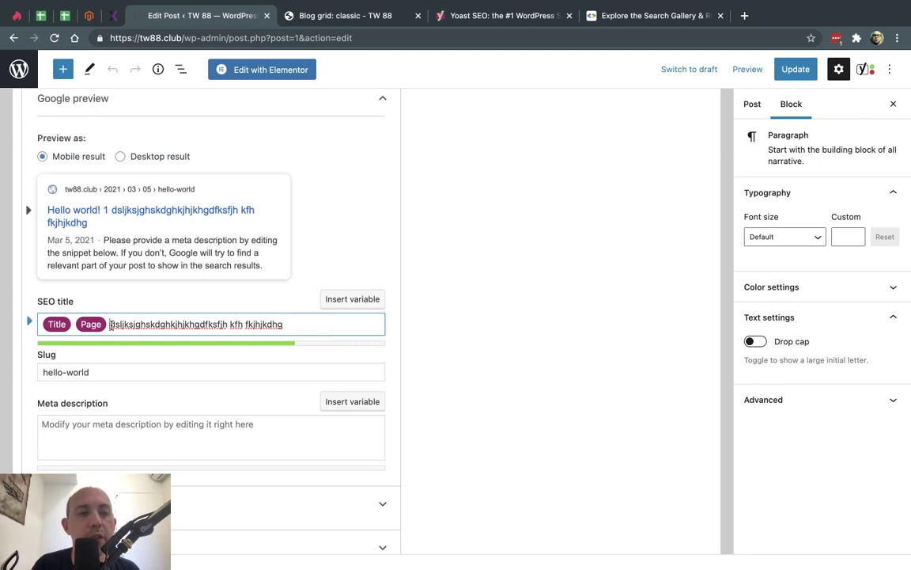
key(super+shift+Left)
key(BackSpace)
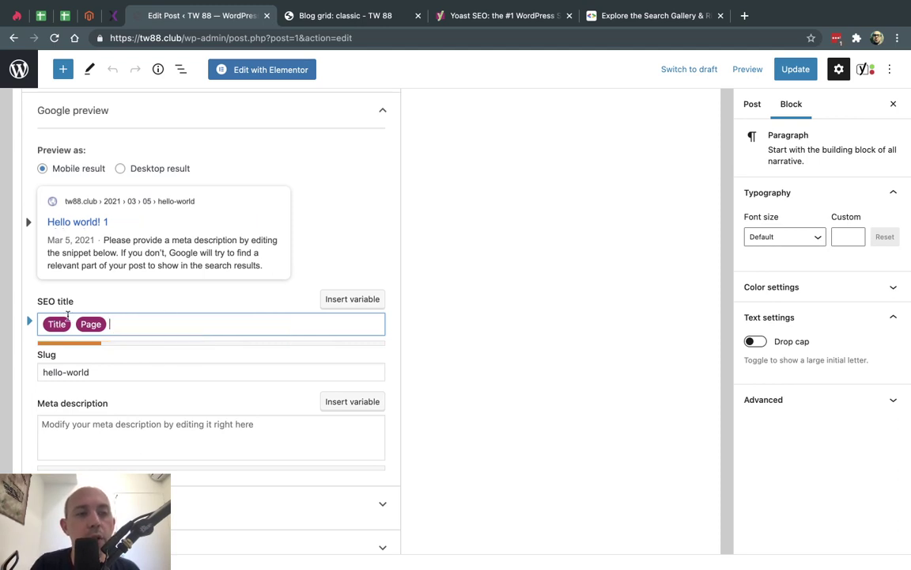
- Insert the Primary category variable into the SEO title using %
scroll(55, 292, up, 5)
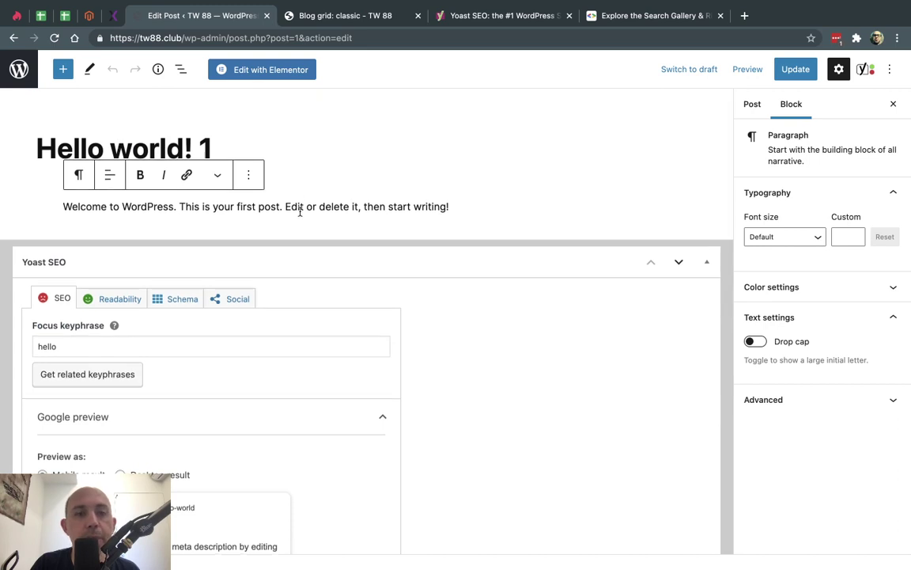
scroll(300, 207, down, 4)
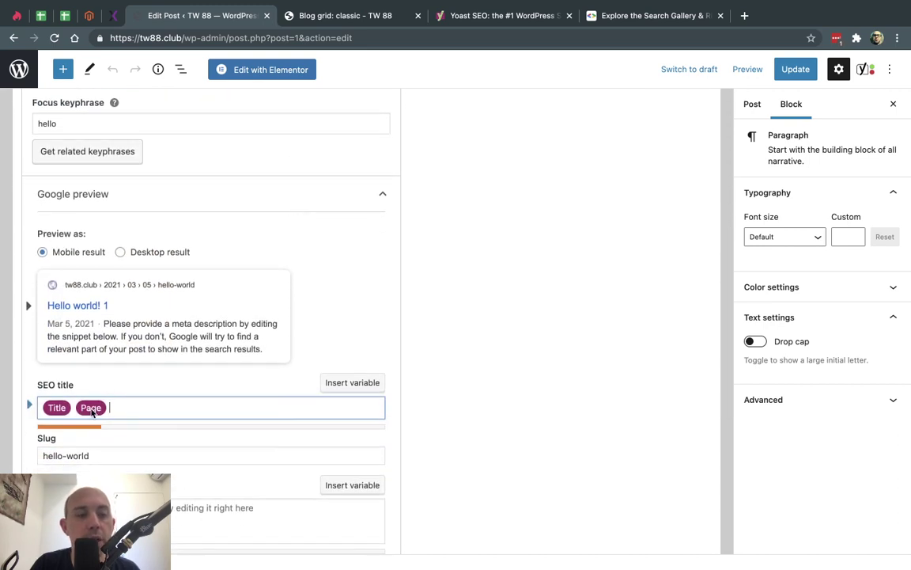
scroll(129, 405, down, 2)
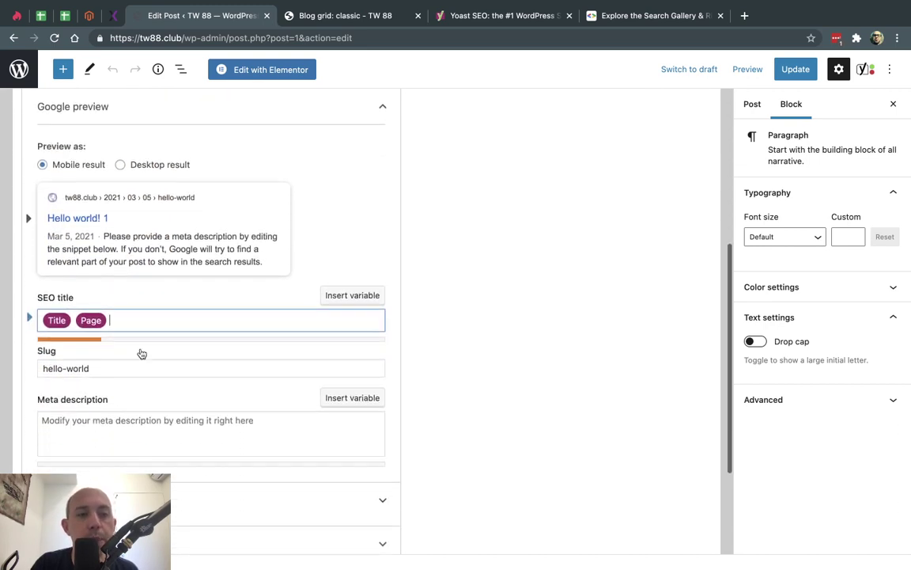
text(%)
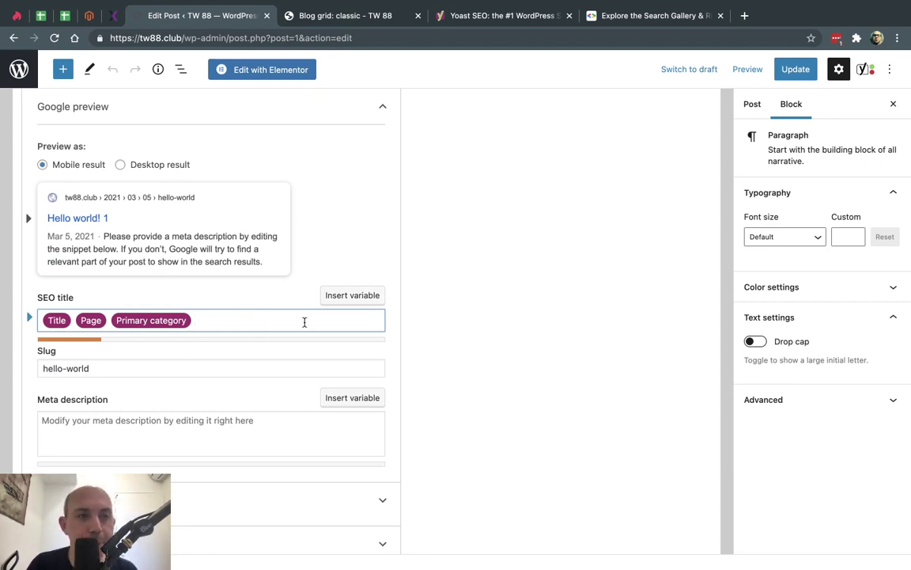
scroll(316, 328, down, 2)
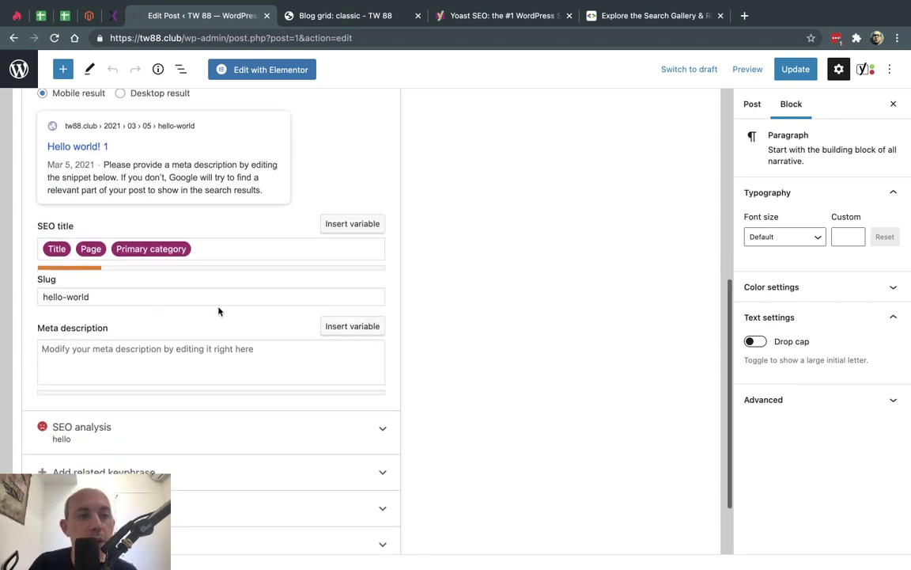
click(173, 348)
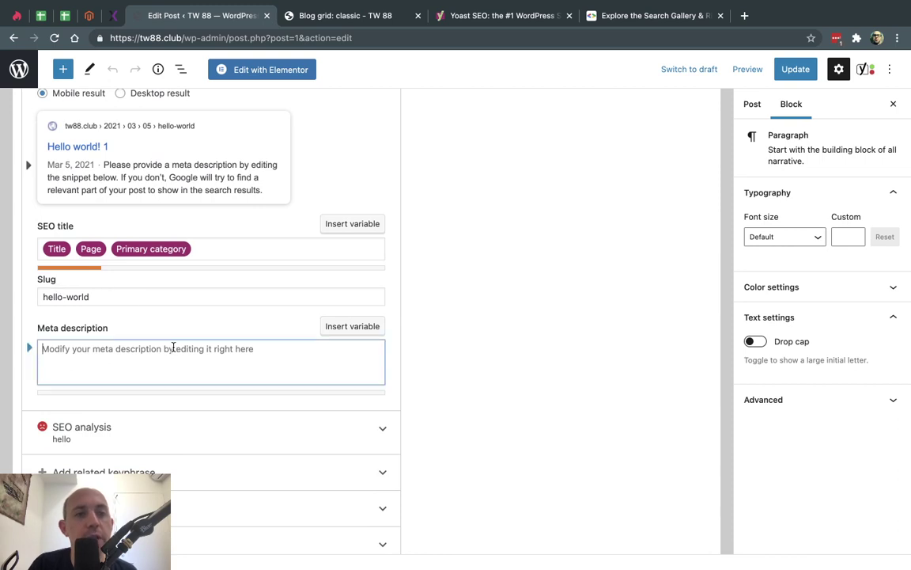
text(This )
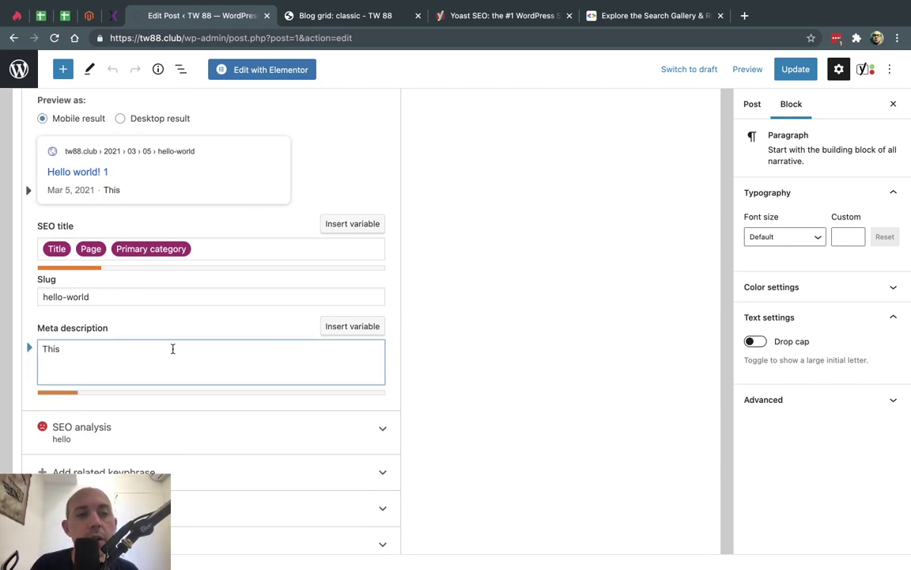
text(efhg jfg wefue)
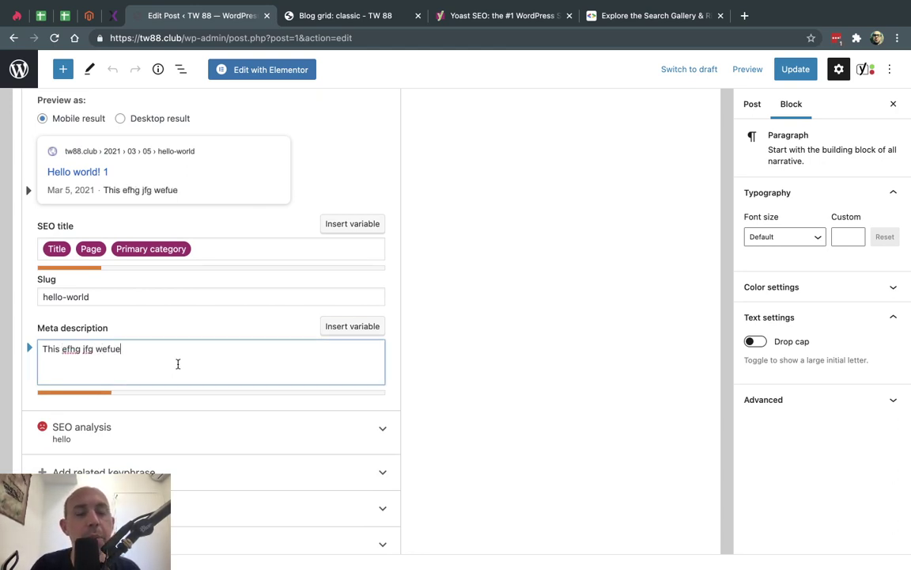
triple_click(147, 355)
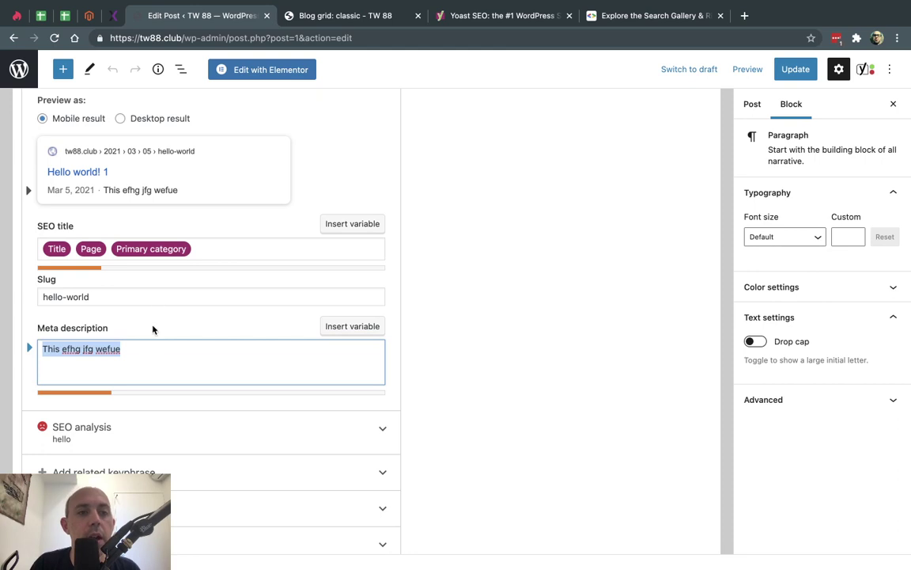
key(BackSpace)
scroll(408, 359, down, 2)
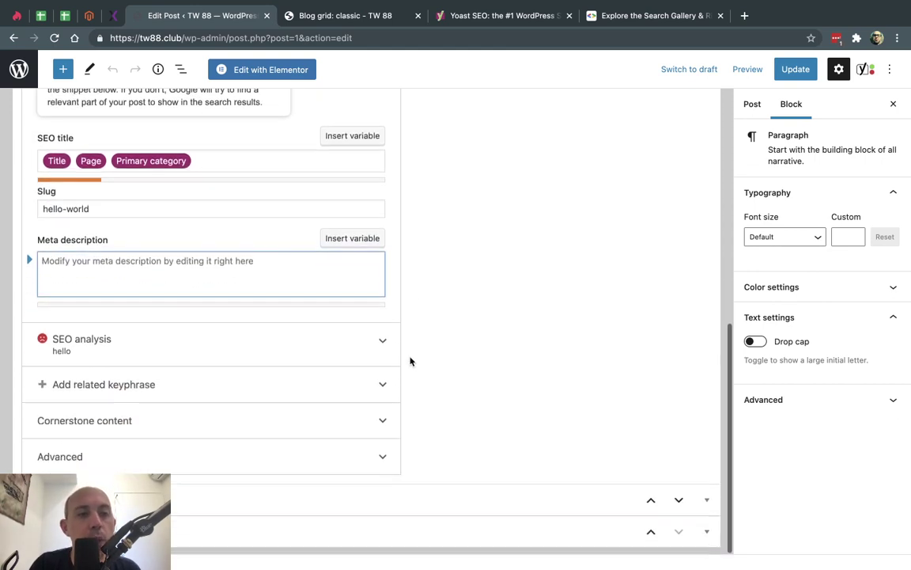
click(91, 348)
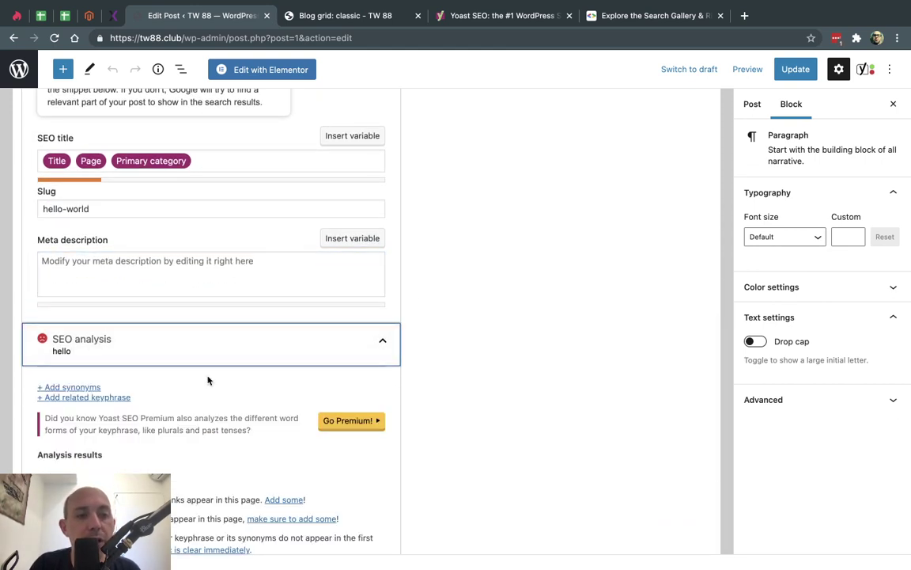
scroll(207, 378, down, 4)
scroll(209, 380, down, 1)
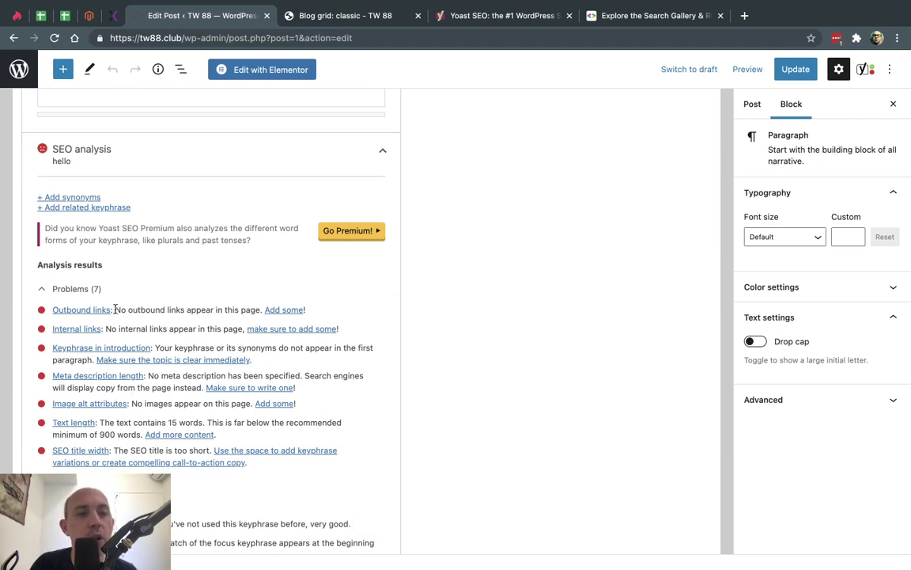
drag(118, 309, 211, 310)
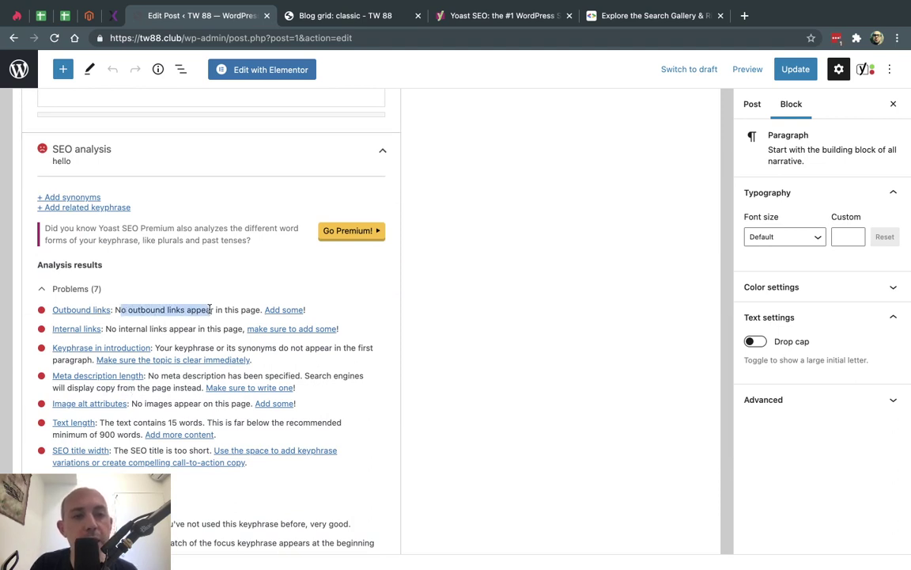
drag(106, 329, 153, 329)
click(158, 319)
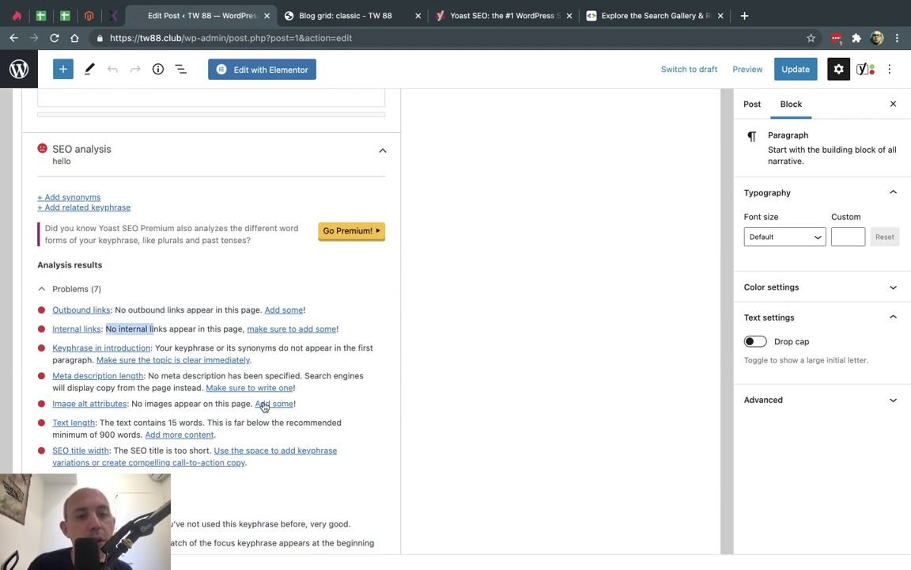
scroll(195, 439, down, 3)
drag(131, 378, 210, 378)
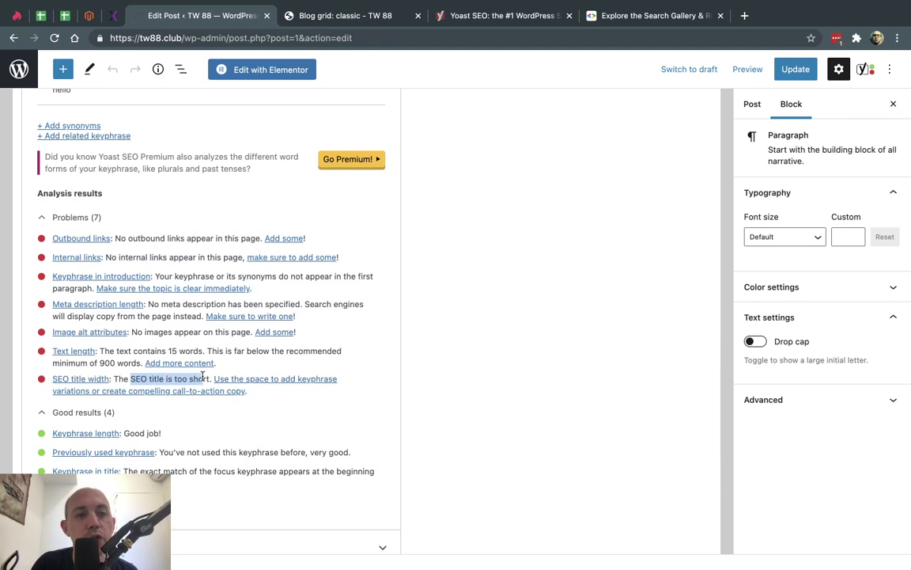
scroll(224, 409, down, 1)
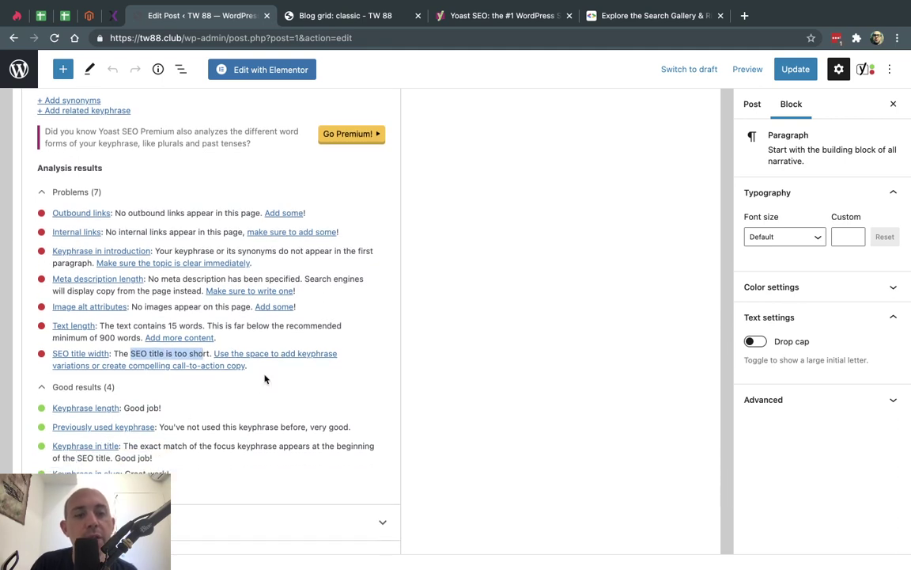
scroll(265, 379, up, 8)
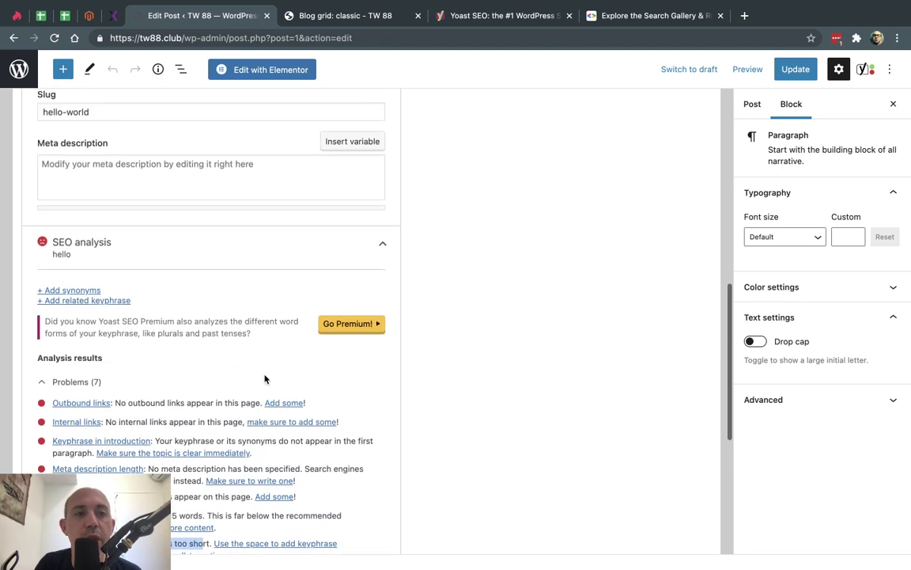
scroll(265, 378, up, 5)
scroll(264, 378, down, 3)
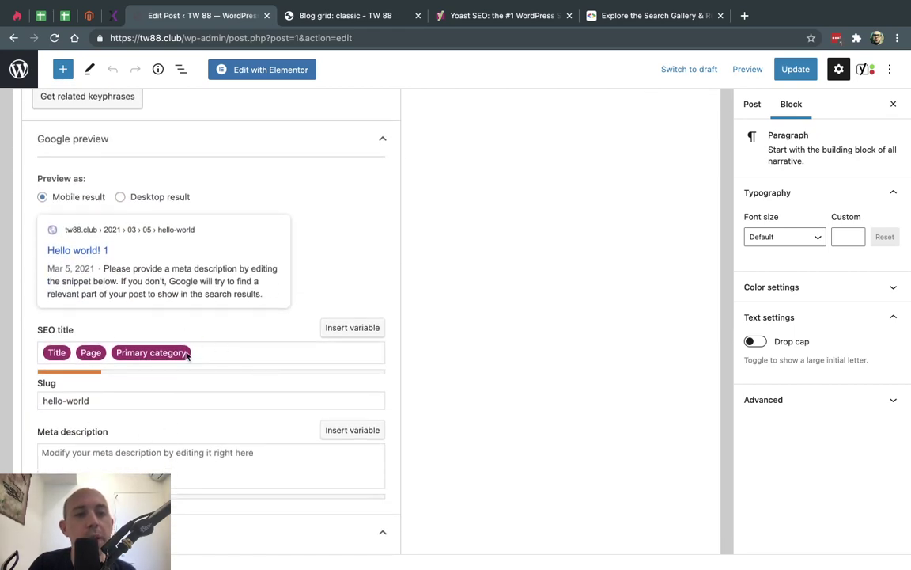
- Append 'test' to the SEO title and switch the Google preview to Desktop result
click(220, 352)
text(test)
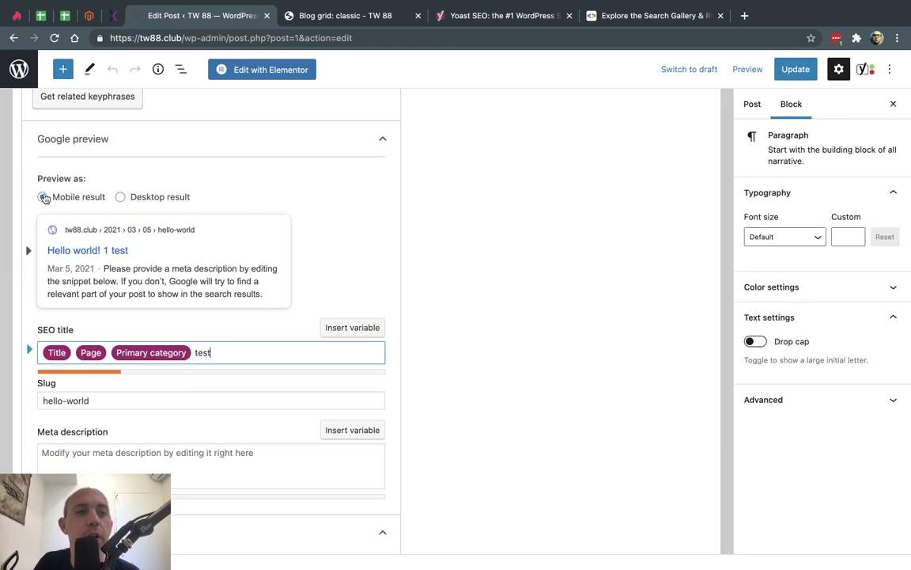
click(125, 205)
click(121, 197)
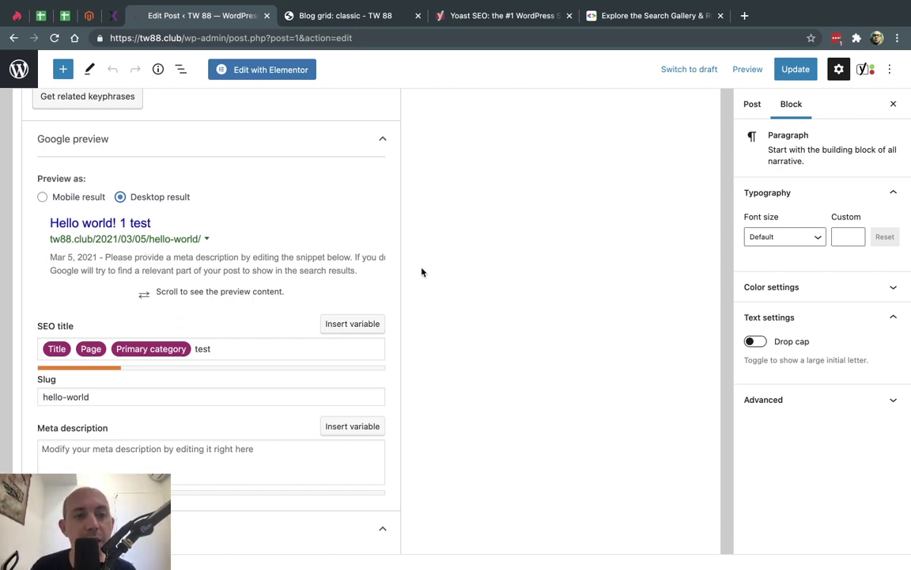
- Expand the Add related keyphrase section, review it, then collapse it
scroll(443, 345, down, 10)
scroll(443, 344, down, 2)
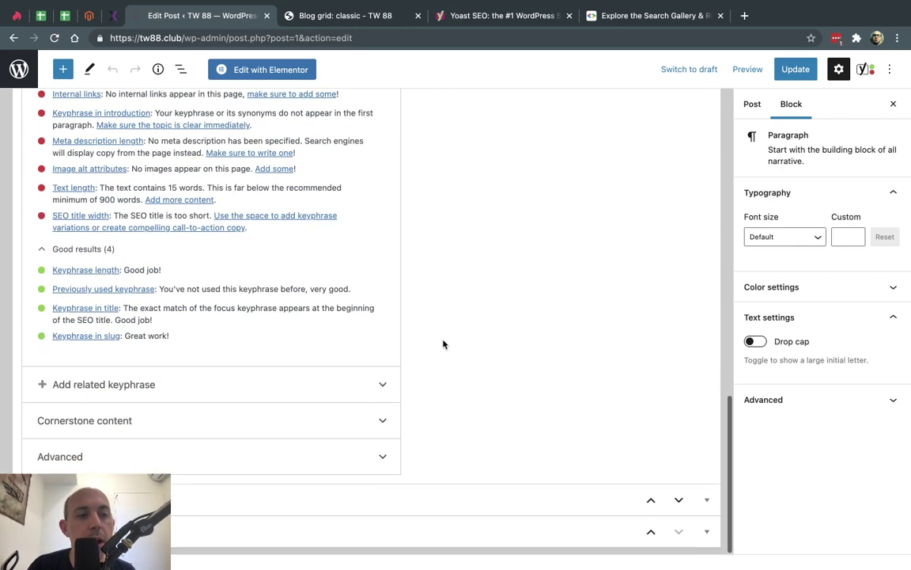
click(383, 385)
scroll(385, 391, down, 2)
scroll(386, 392, down, 1)
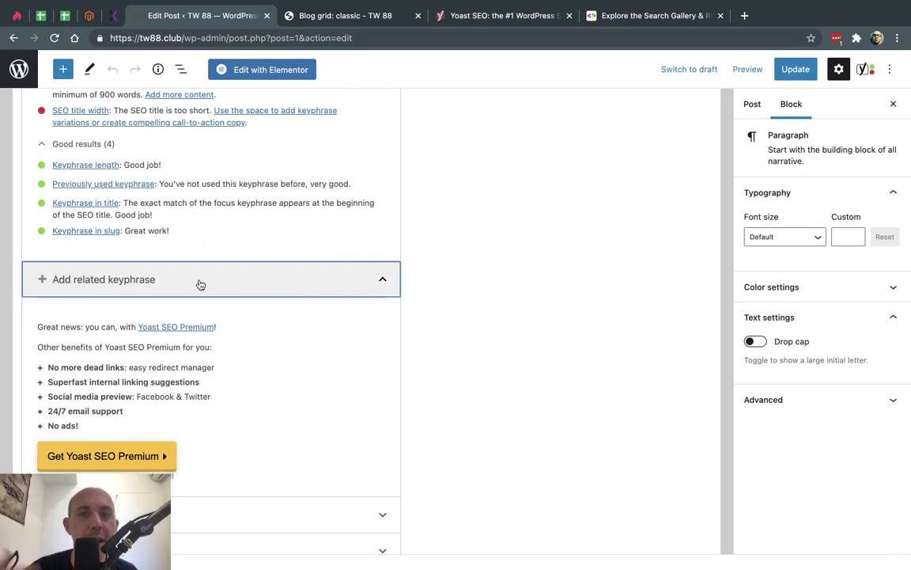
click(201, 284)
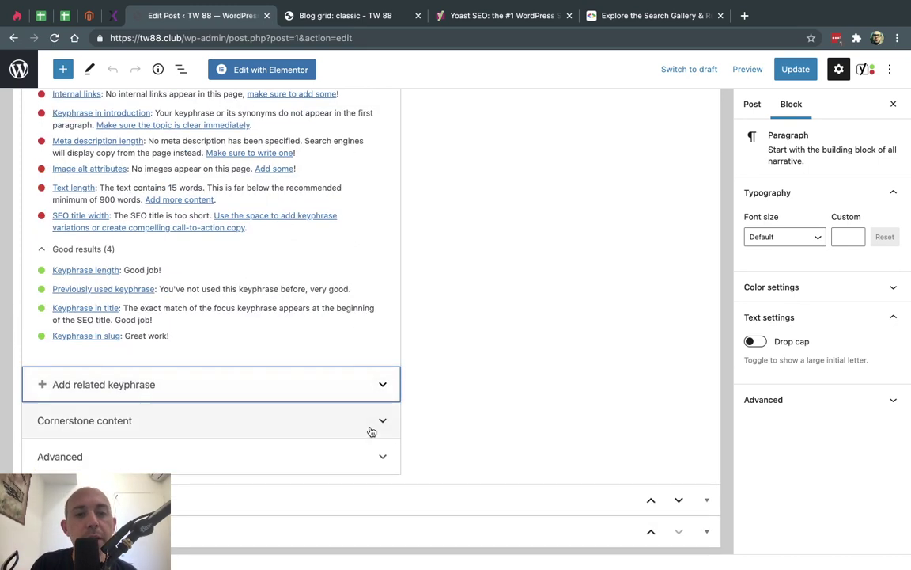
- Look at the Advanced settings' Canonical URL field, then return to the Posts list
click(382, 456)
scroll(384, 456, down, 3)
scroll(383, 454, down, 2)
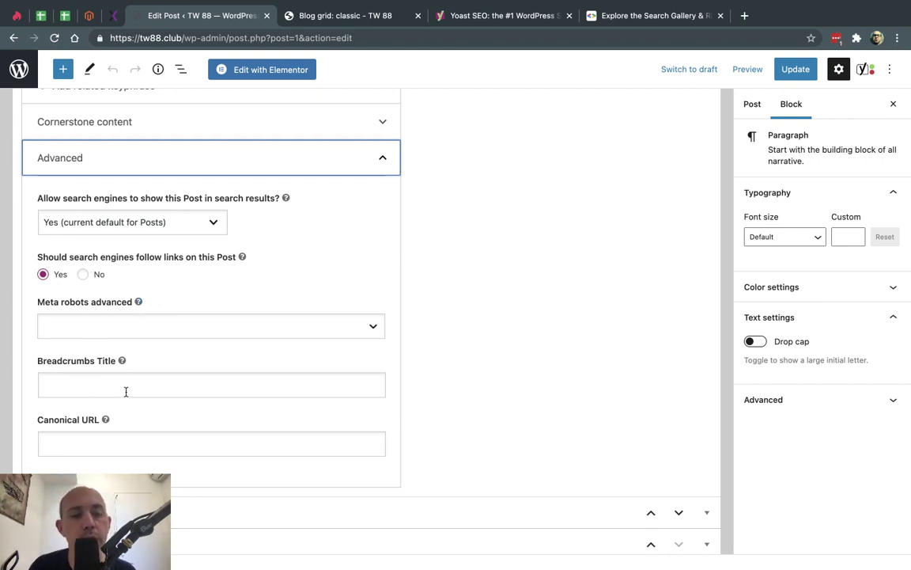
click(120, 445)
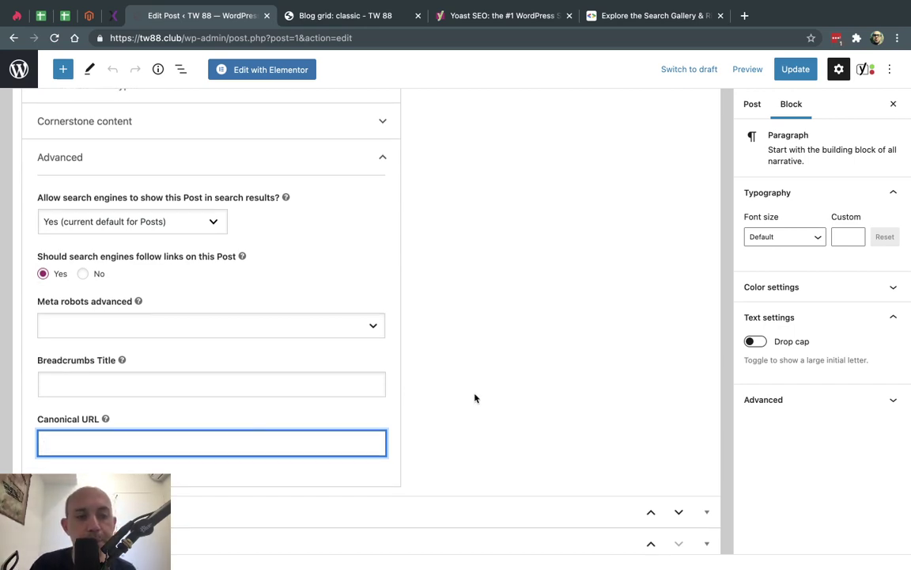
scroll(474, 398, up, 15)
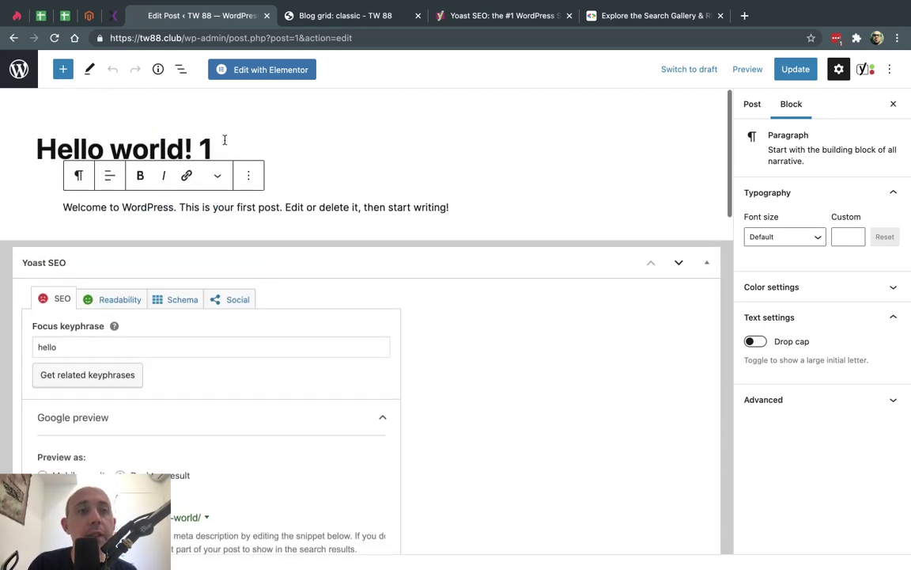
click(18, 70)
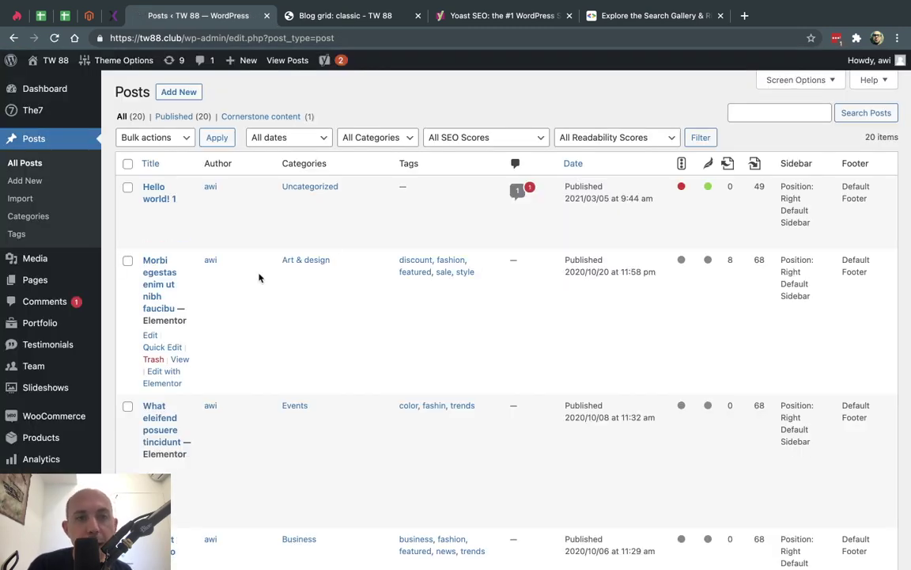
- Edit the Checkout page from Pages and view its Yoast Readability and Schema tabs
click(55, 279)
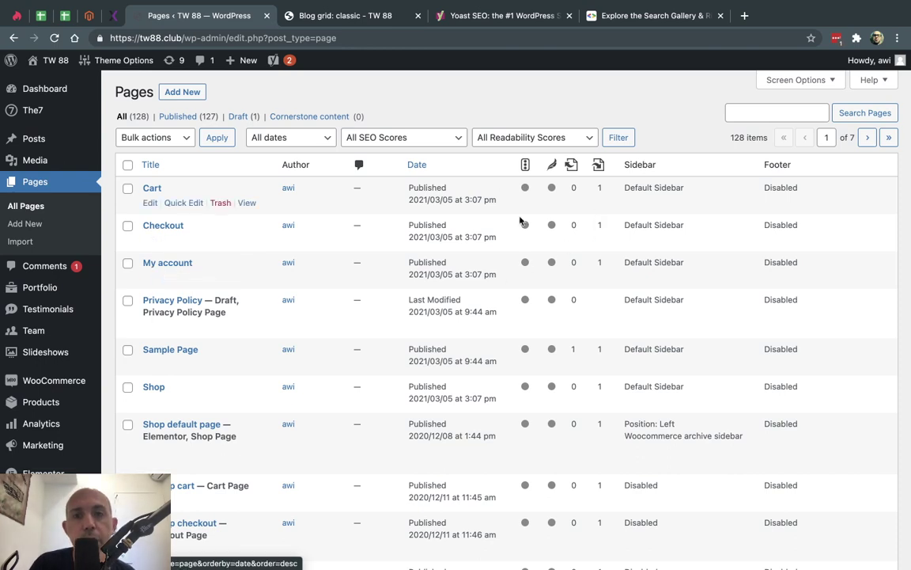
click(162, 228)
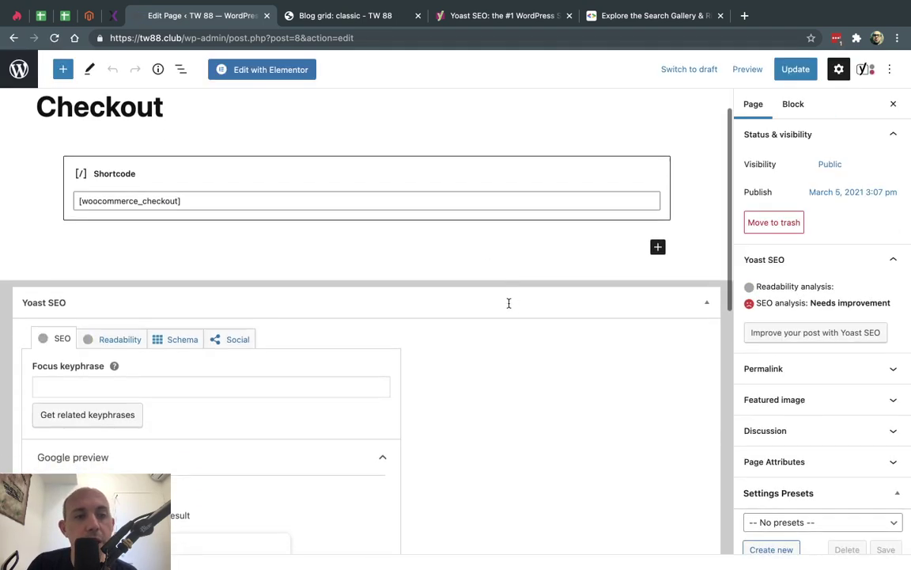
scroll(508, 303, down, 3)
scroll(246, 419, down, 3)
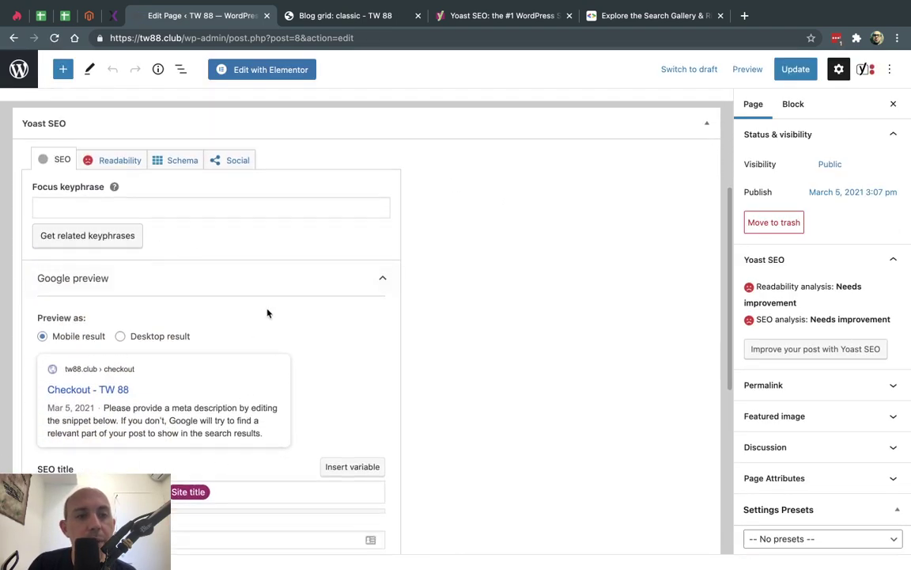
scroll(268, 313, up, 1)
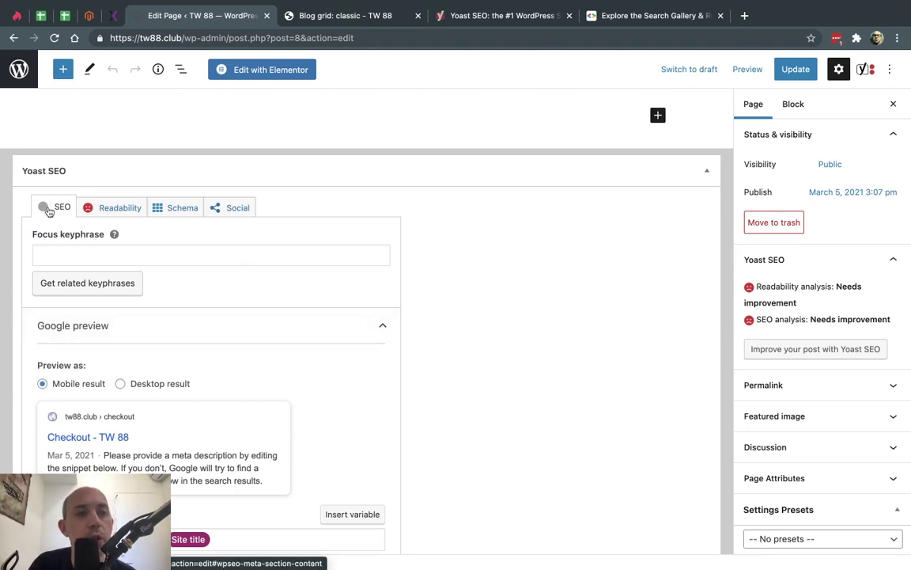
click(103, 206)
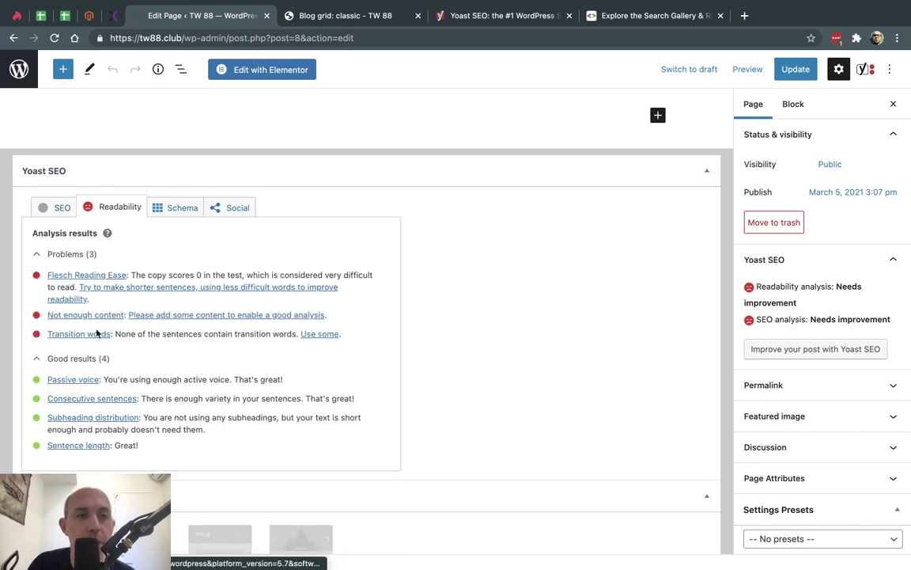
click(177, 202)
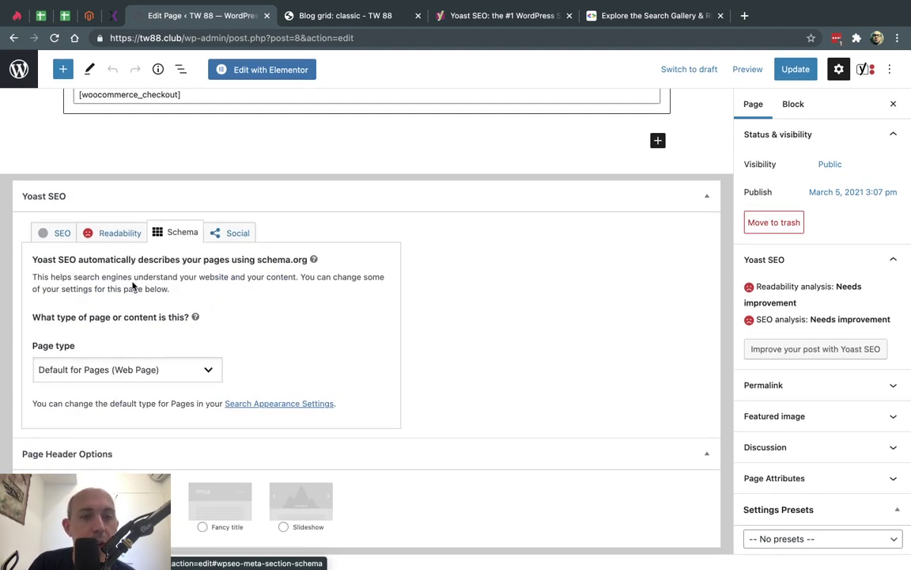
- Browse Google's Search Gallery and the Yoast site, then show the Checkout page's Social settings
click(655, 20)
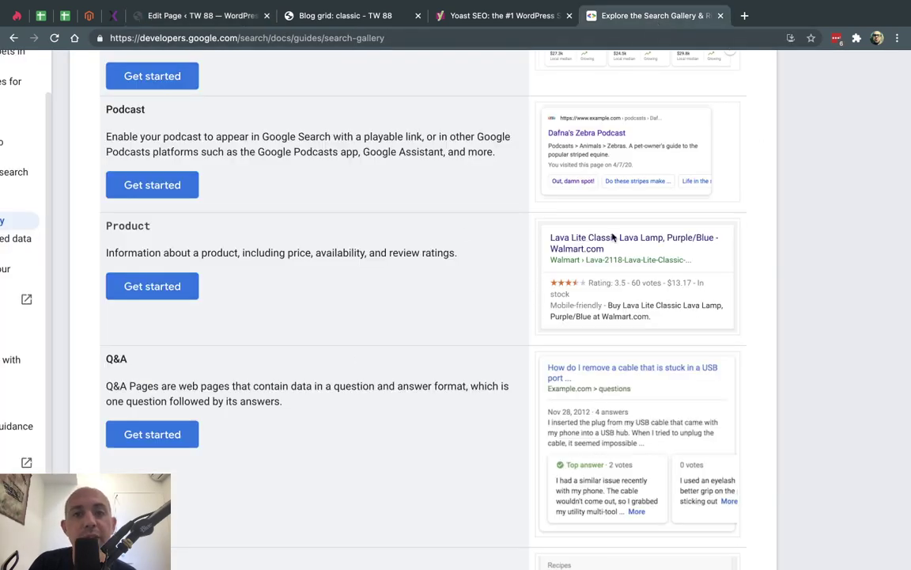
click(480, 17)
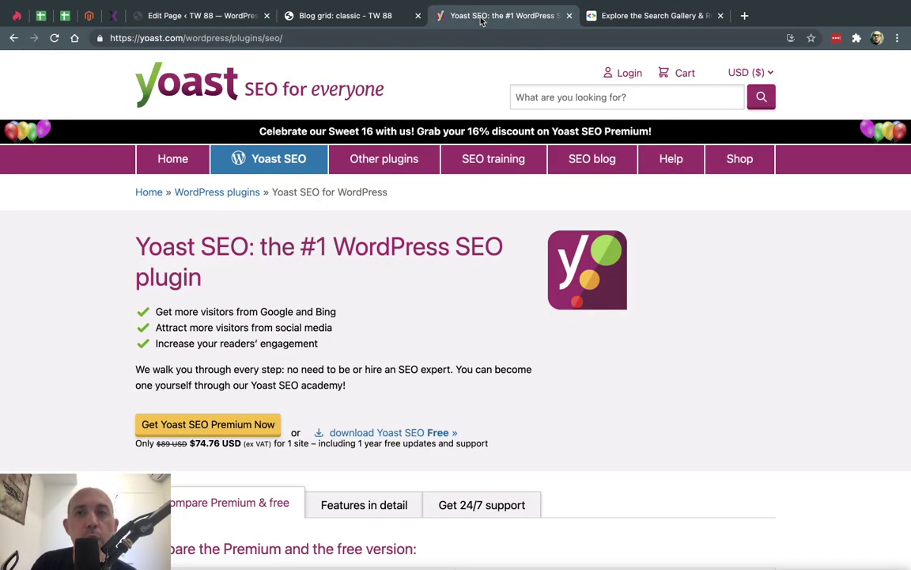
click(614, 18)
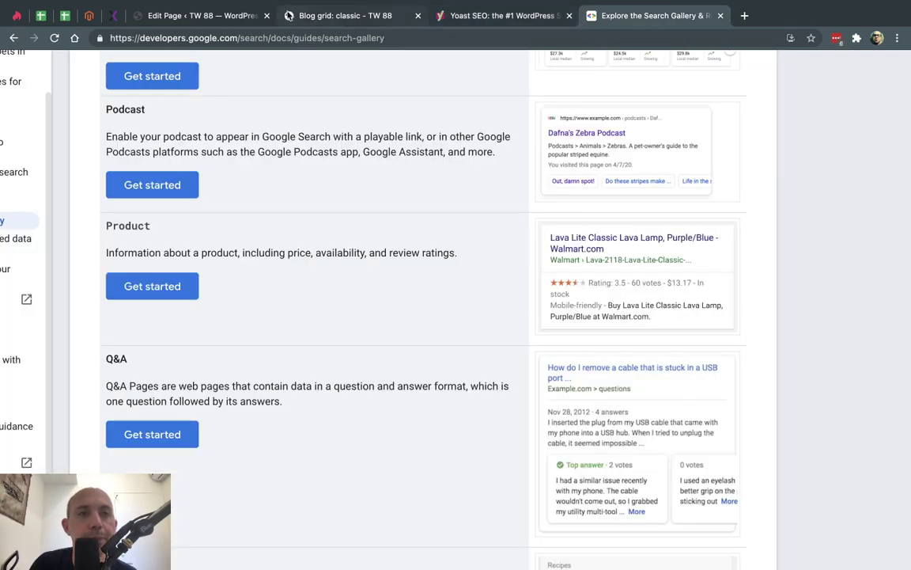
click(221, 15)
click(233, 232)
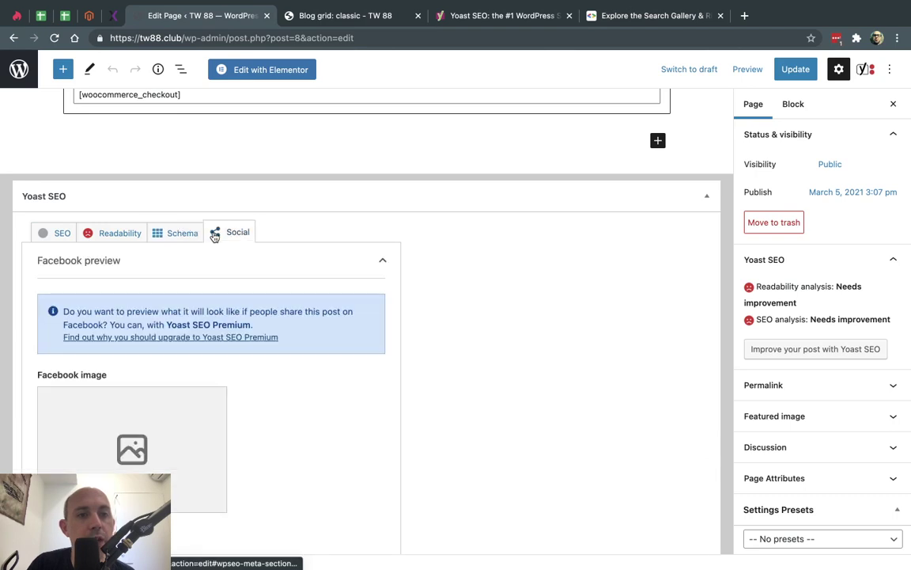
- Review Checkout's Facebook and Twitter fields, revisit Readability and SEO analysis, then exit the editor
scroll(325, 368, down, 3)
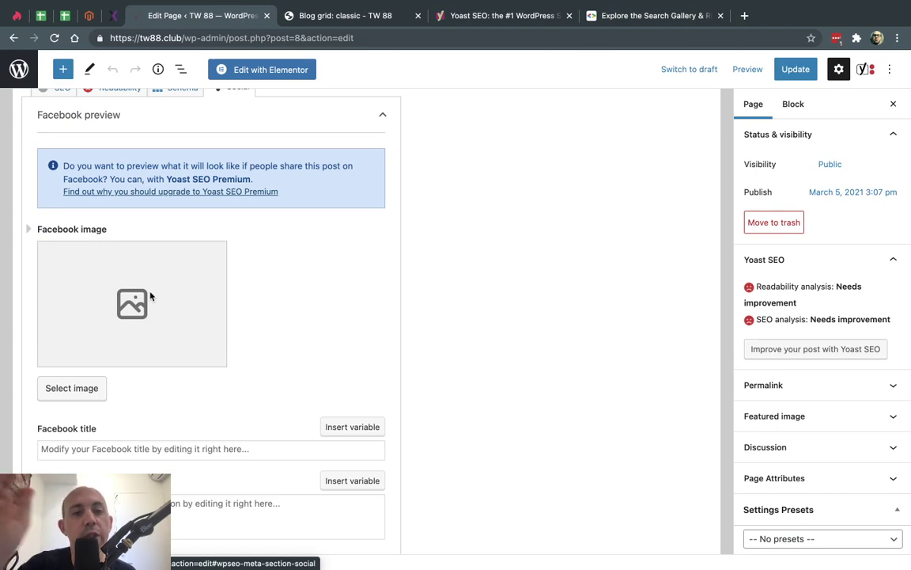
scroll(151, 296, down, 3)
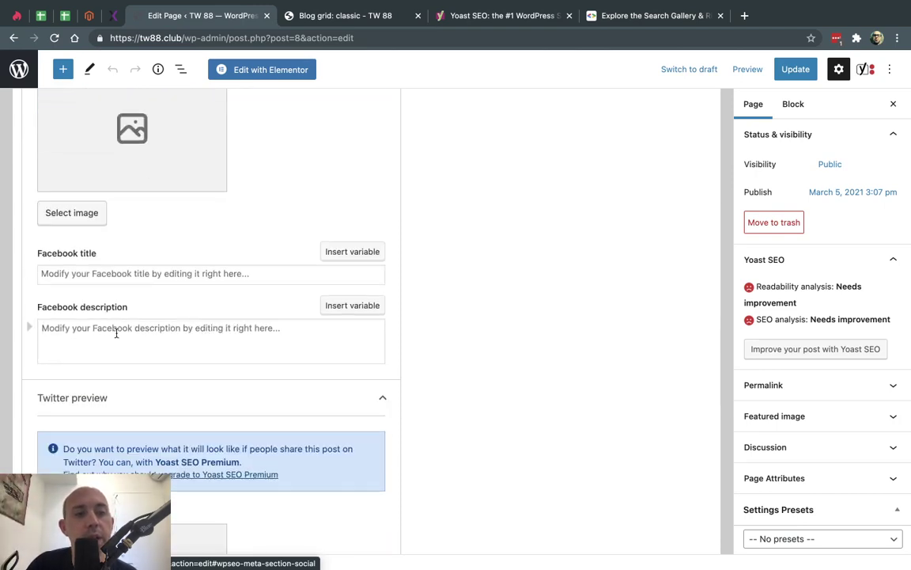
scroll(117, 331, down, 7)
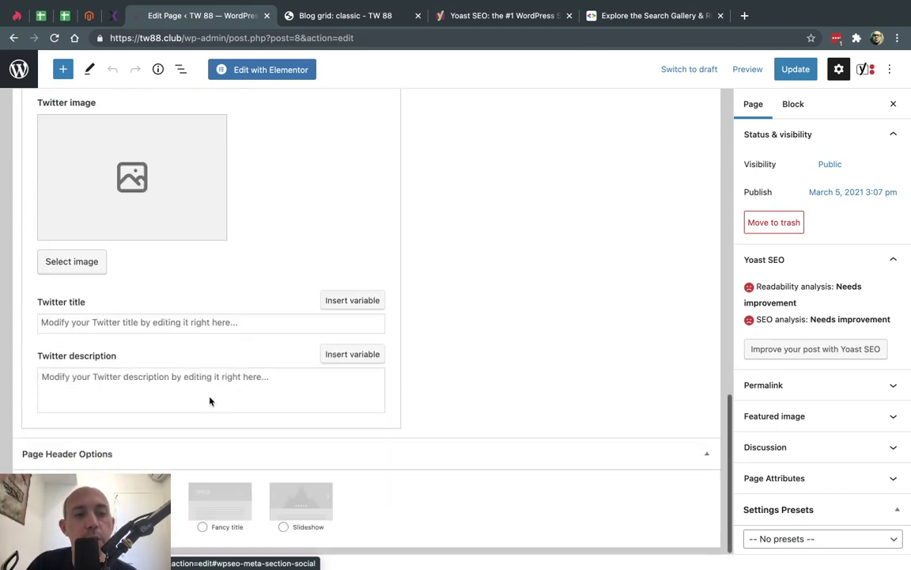
scroll(209, 400, up, 3)
scroll(209, 397, up, 10)
click(121, 380)
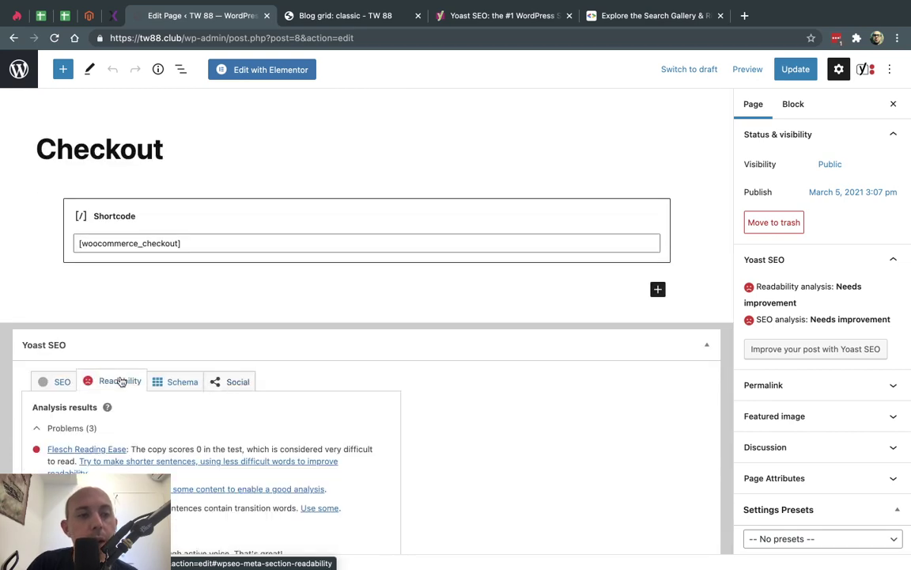
click(53, 383)
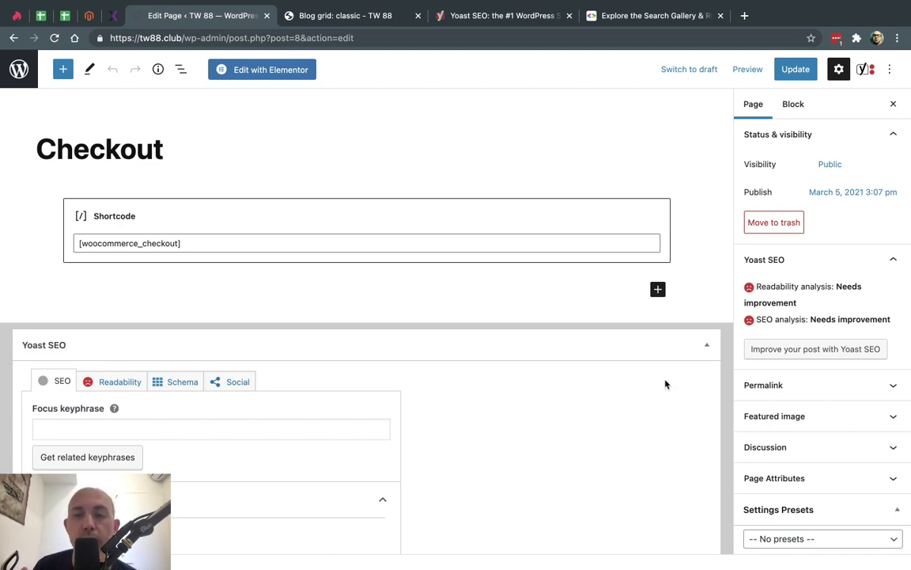
click(19, 69)
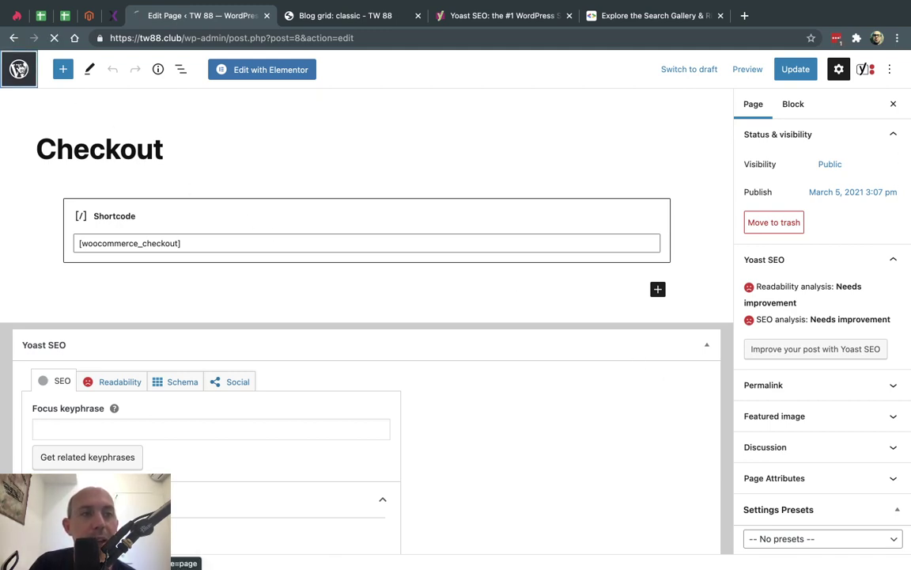